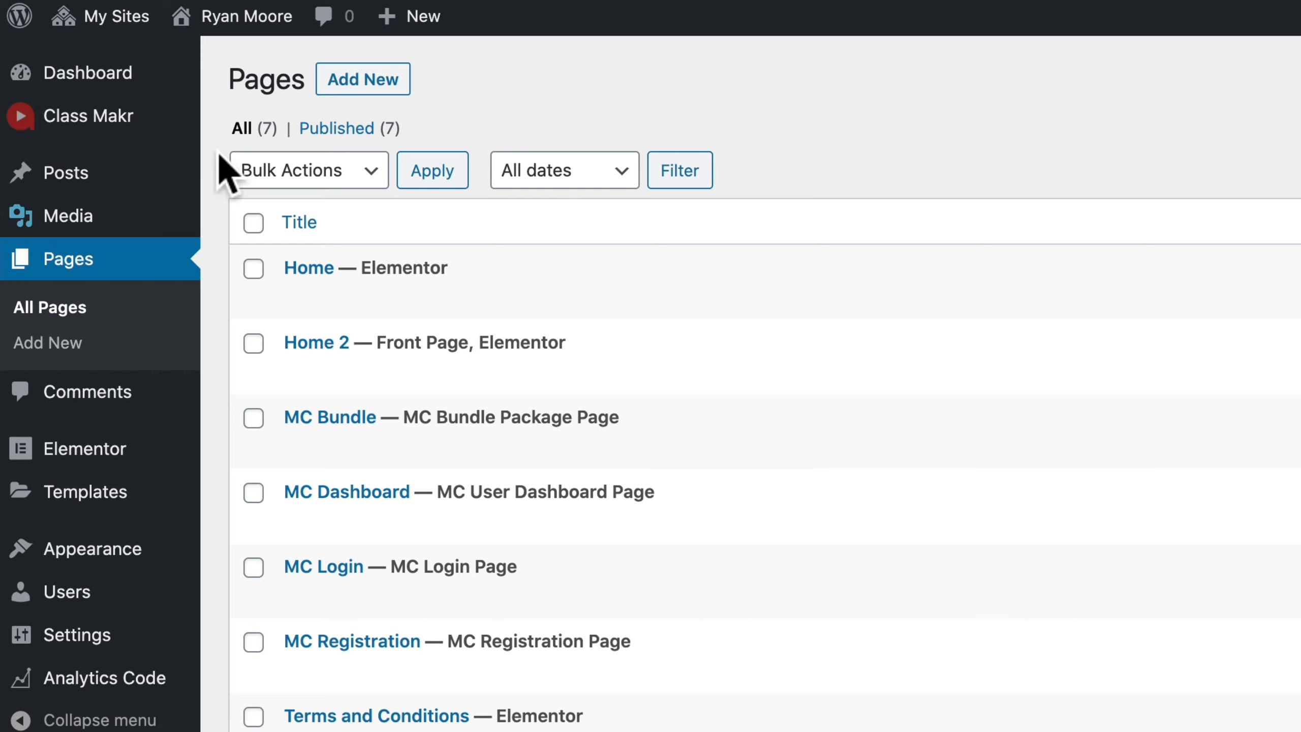
# Add a new page titled About and set its content layout to Full Width / Stretched.
pyautogui.click(350, 80)
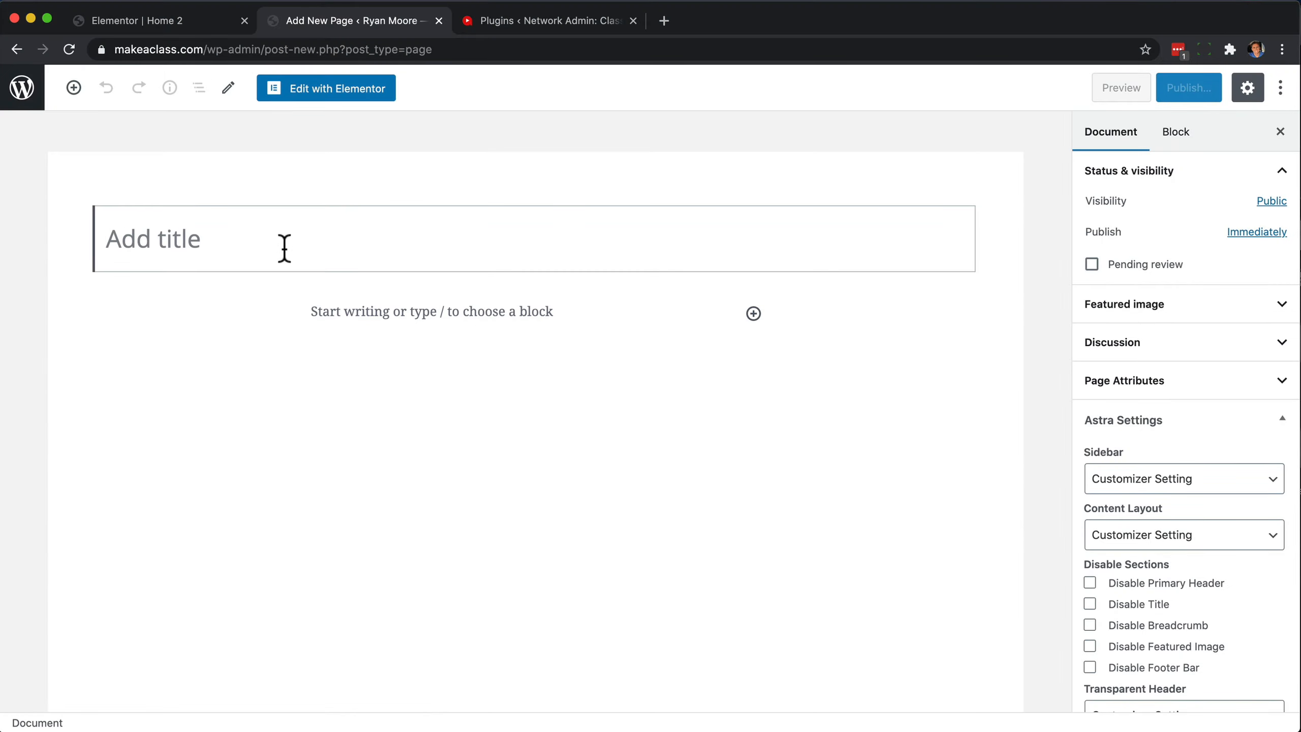
pyautogui.write('About')
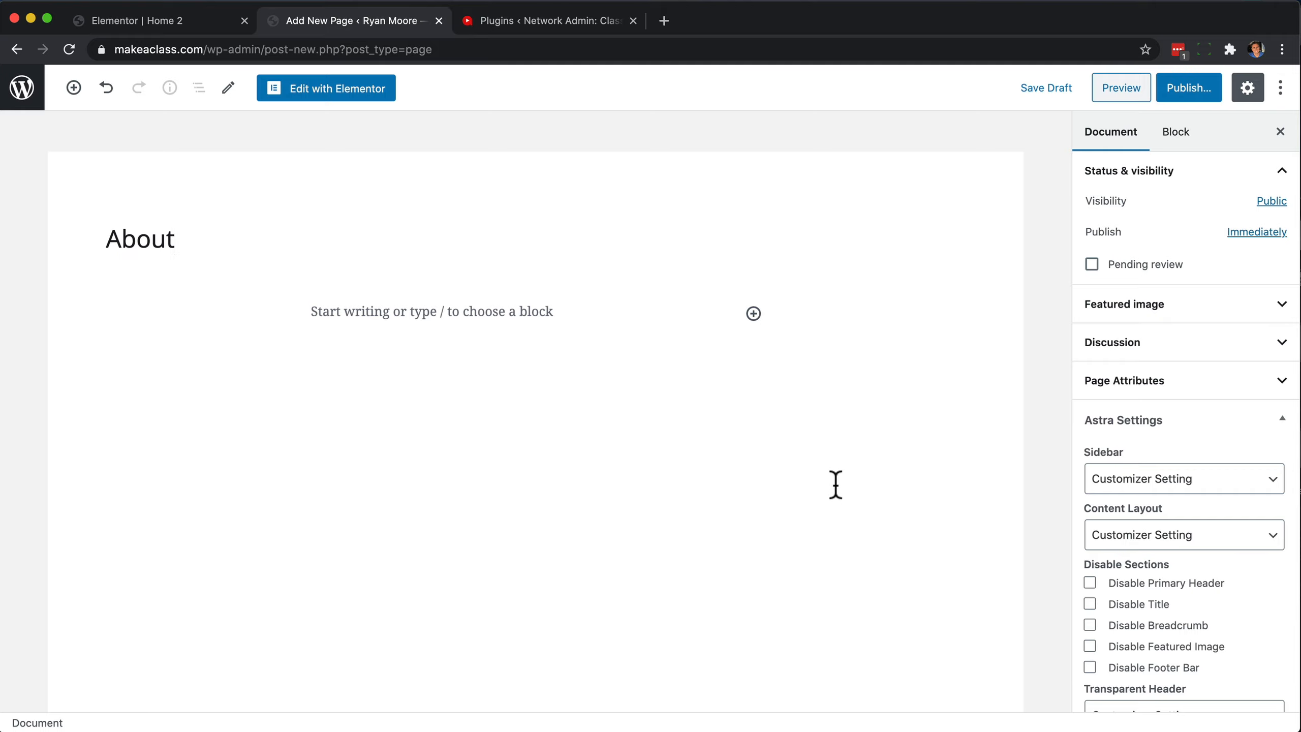
pyautogui.scroll(-1, 1072, 531)
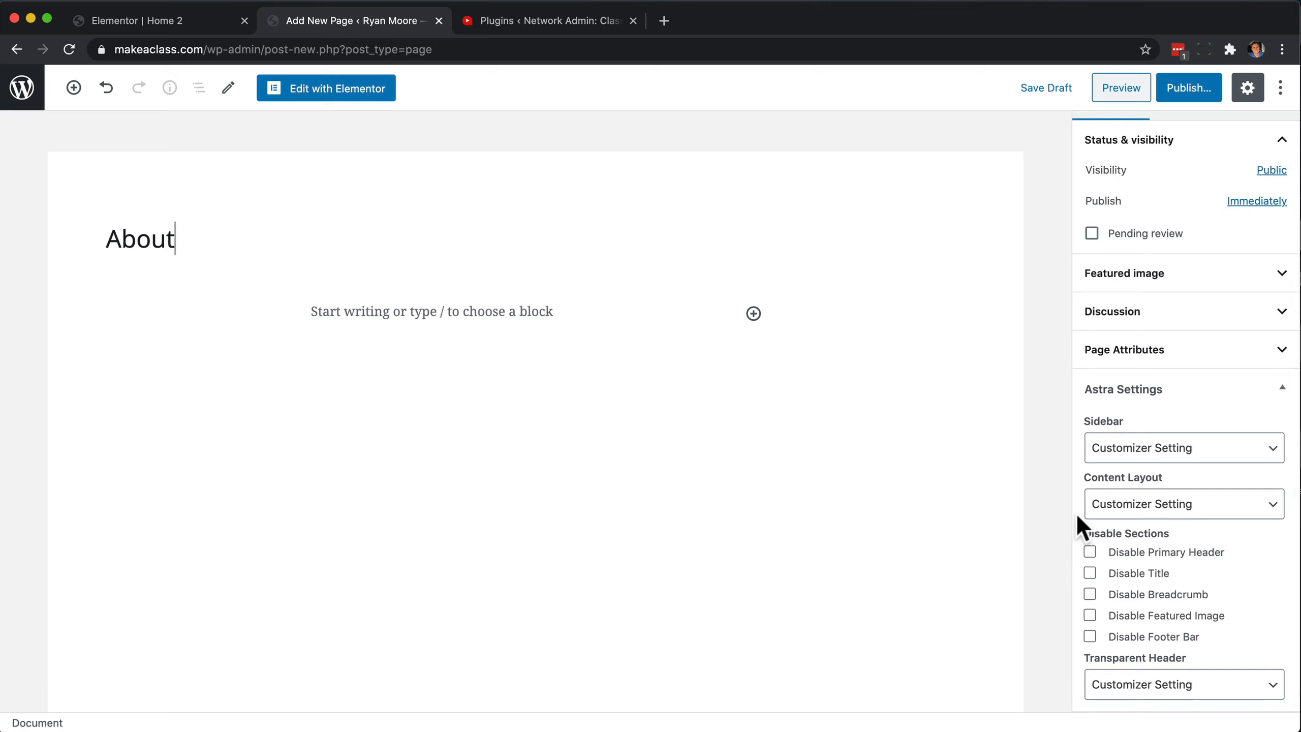
pyautogui.click(1149, 509)
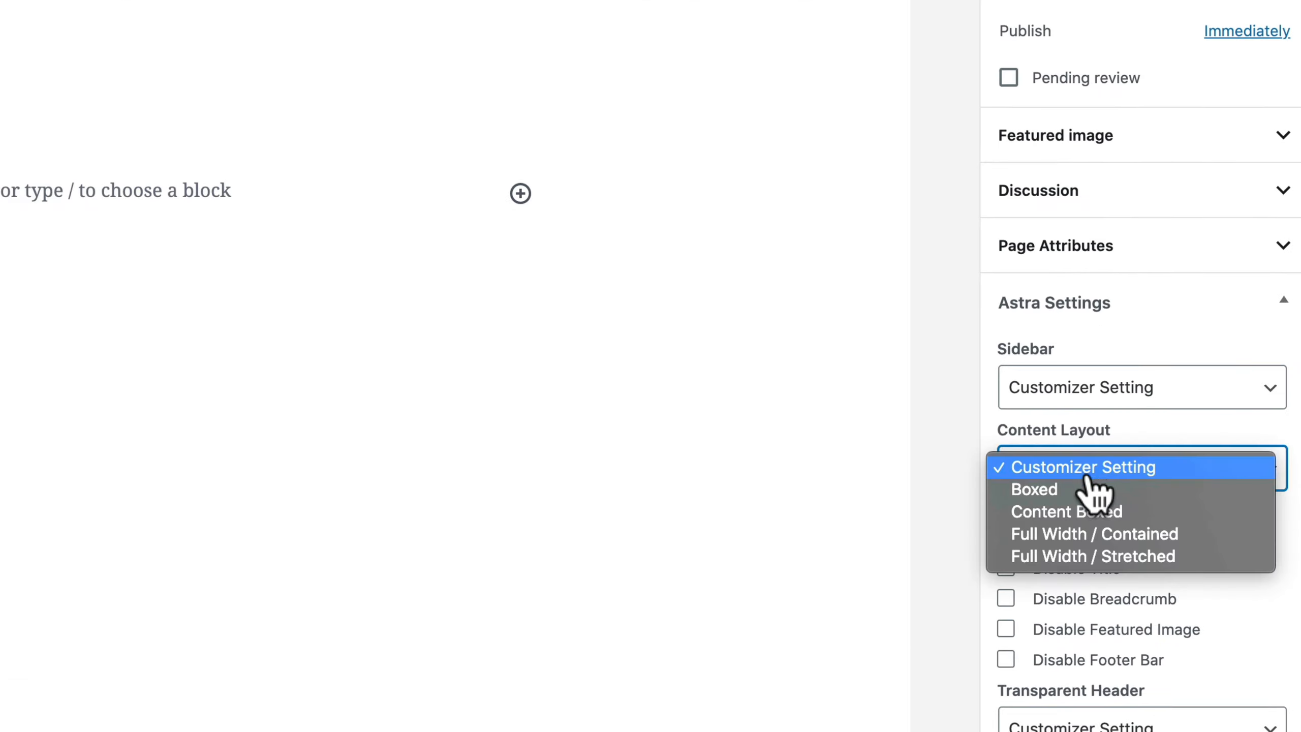
pyautogui.click(1140, 558)
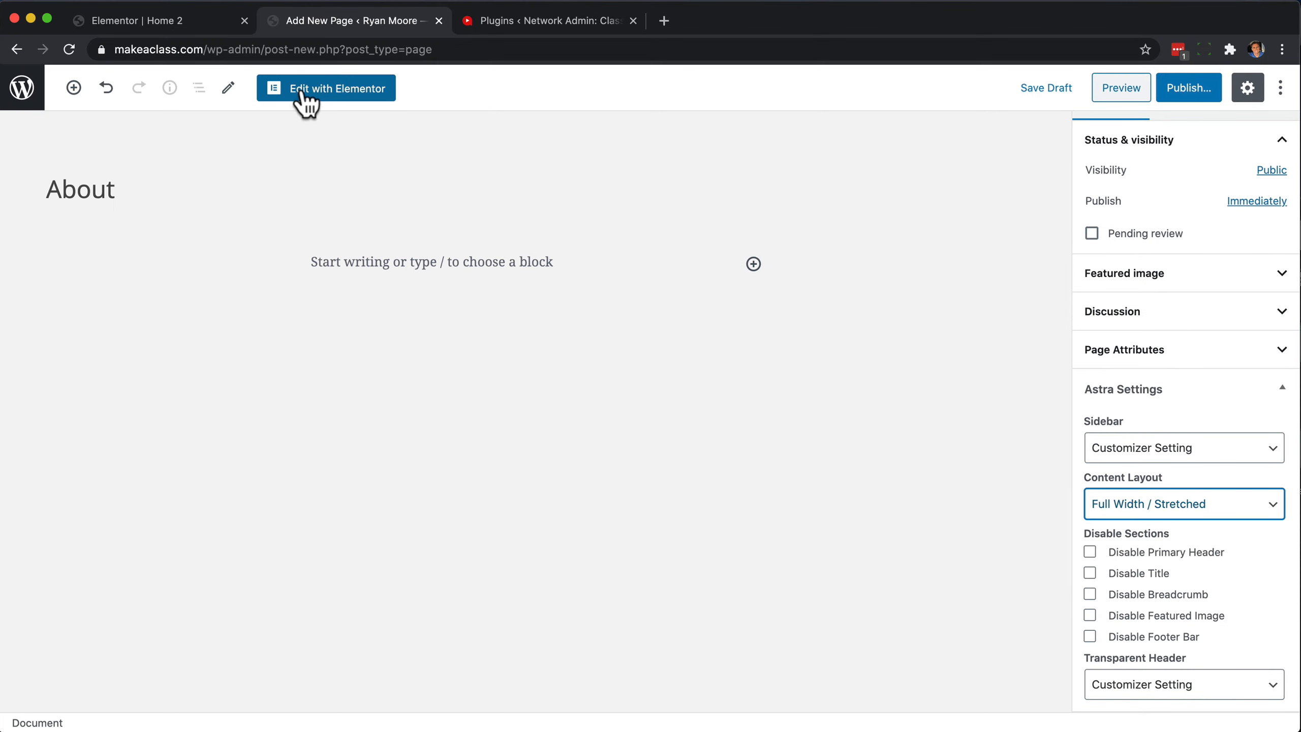
# Edit the page with Elementor and search the Astra page templates for About.
pyautogui.click(339, 92)
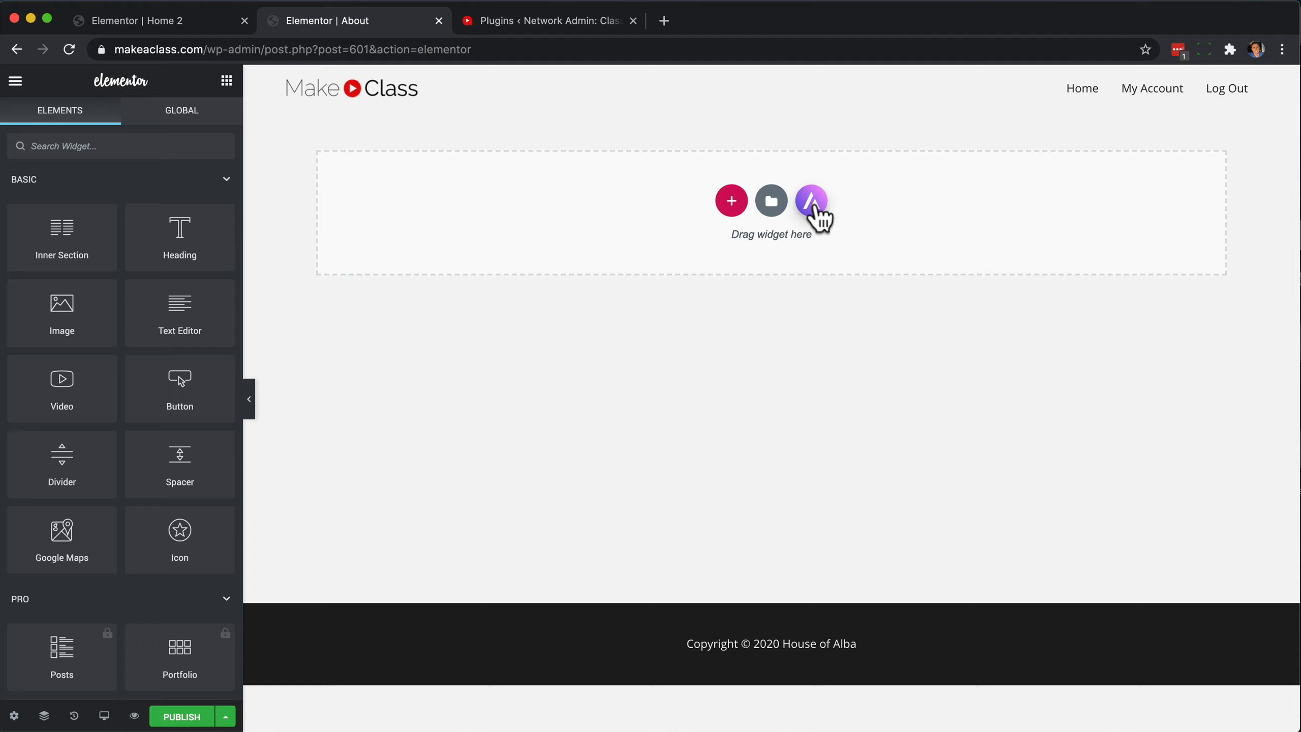
pyautogui.click(717, 218)
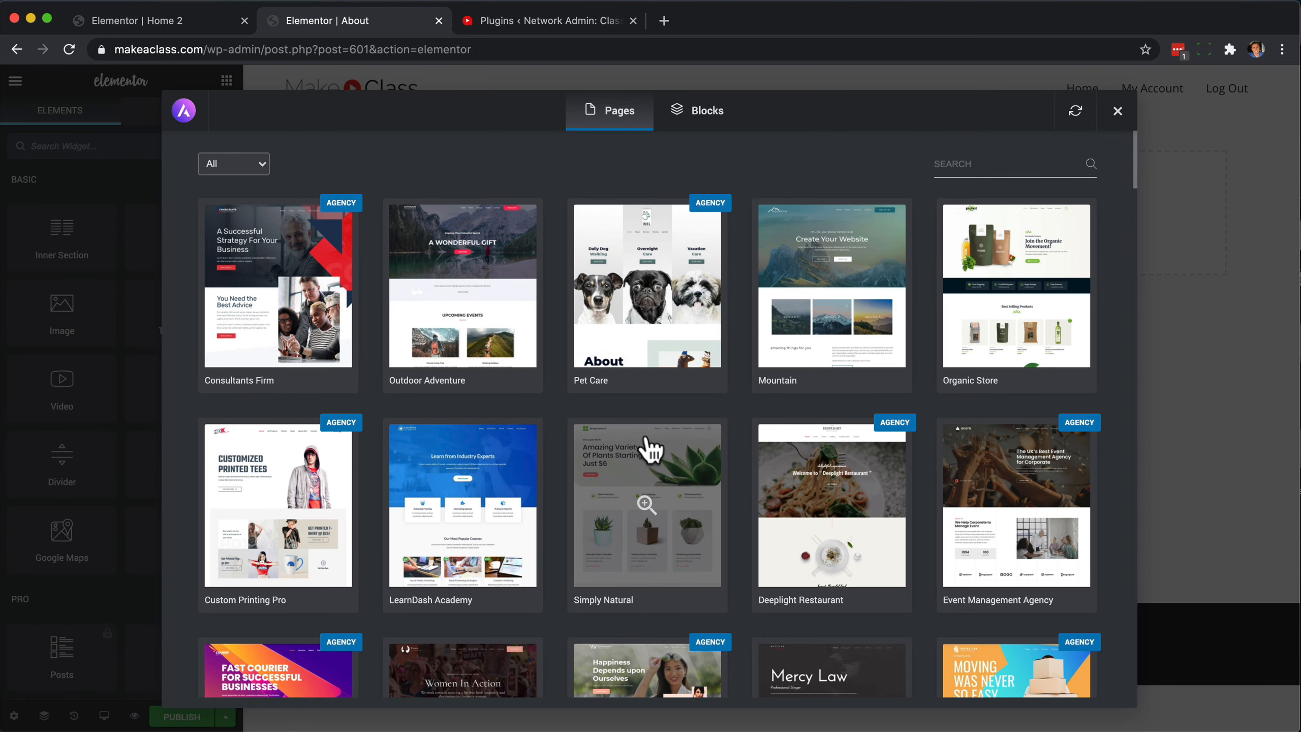
pyautogui.scroll(-8, 651, 450)
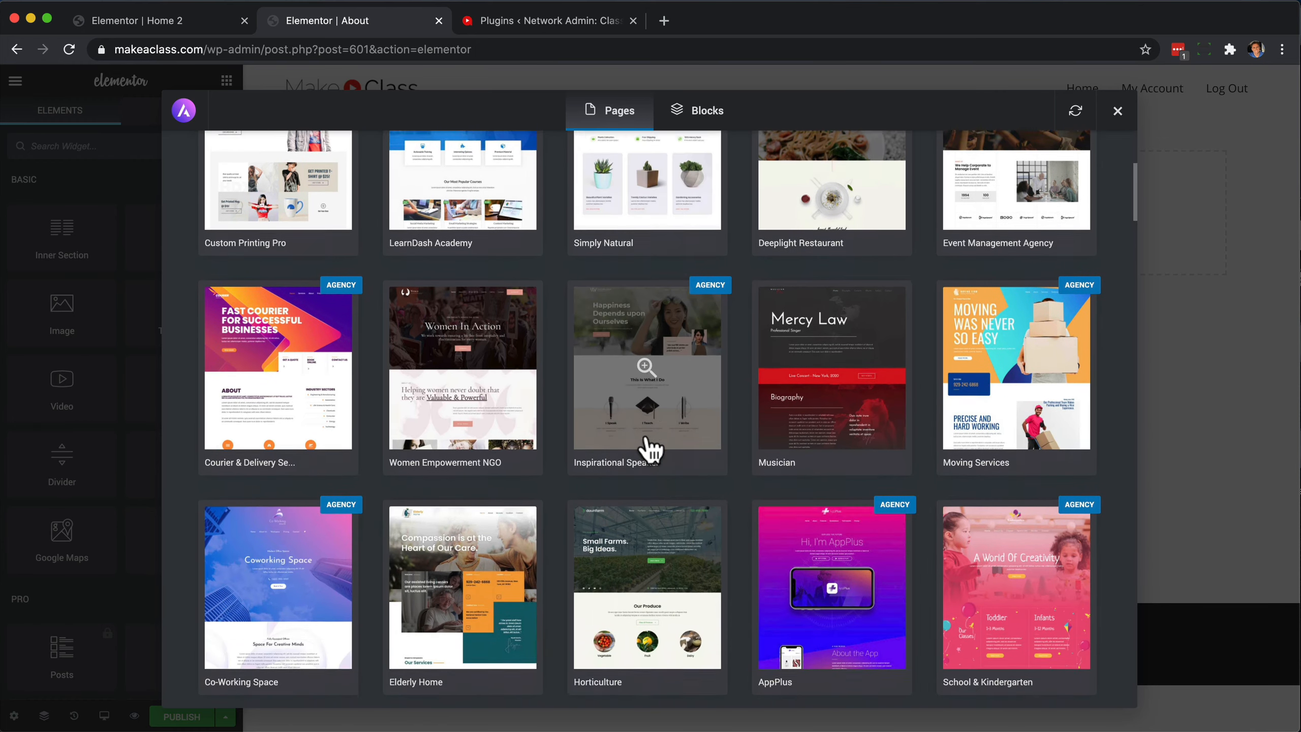
pyautogui.scroll(8, 666, 435)
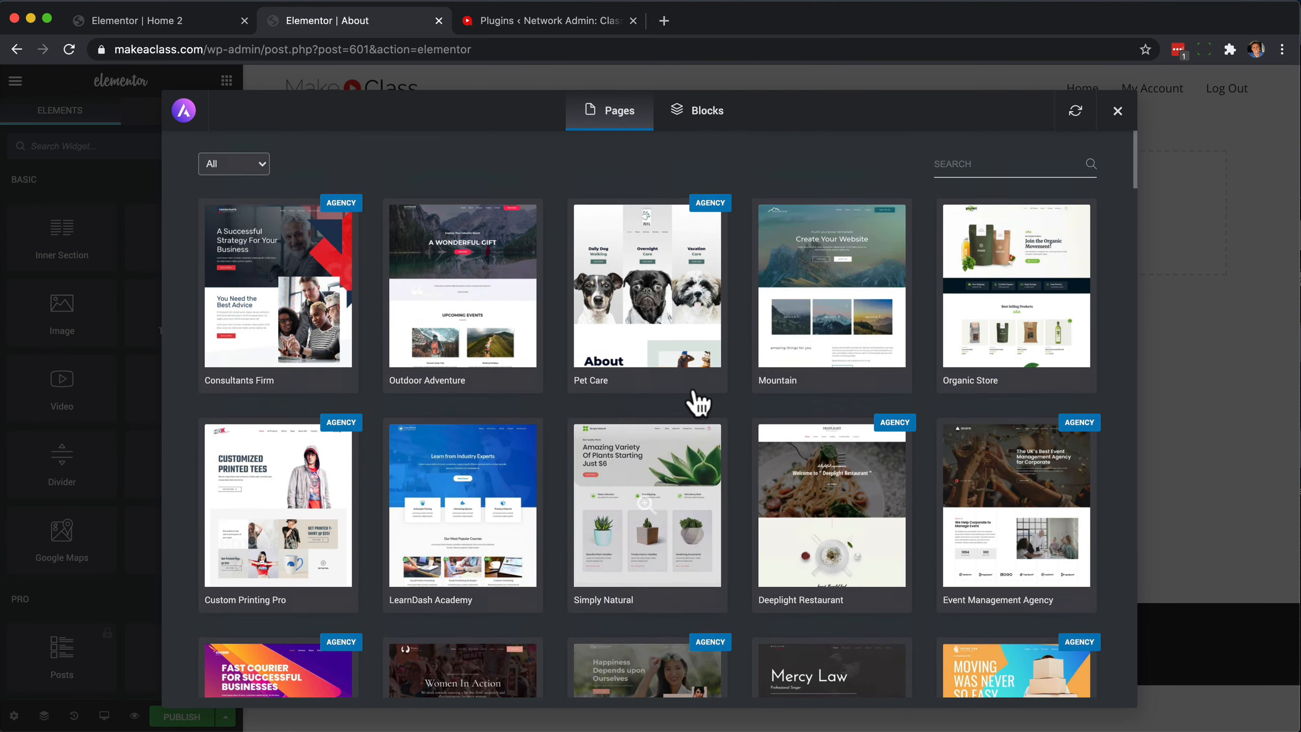
pyautogui.click(977, 164)
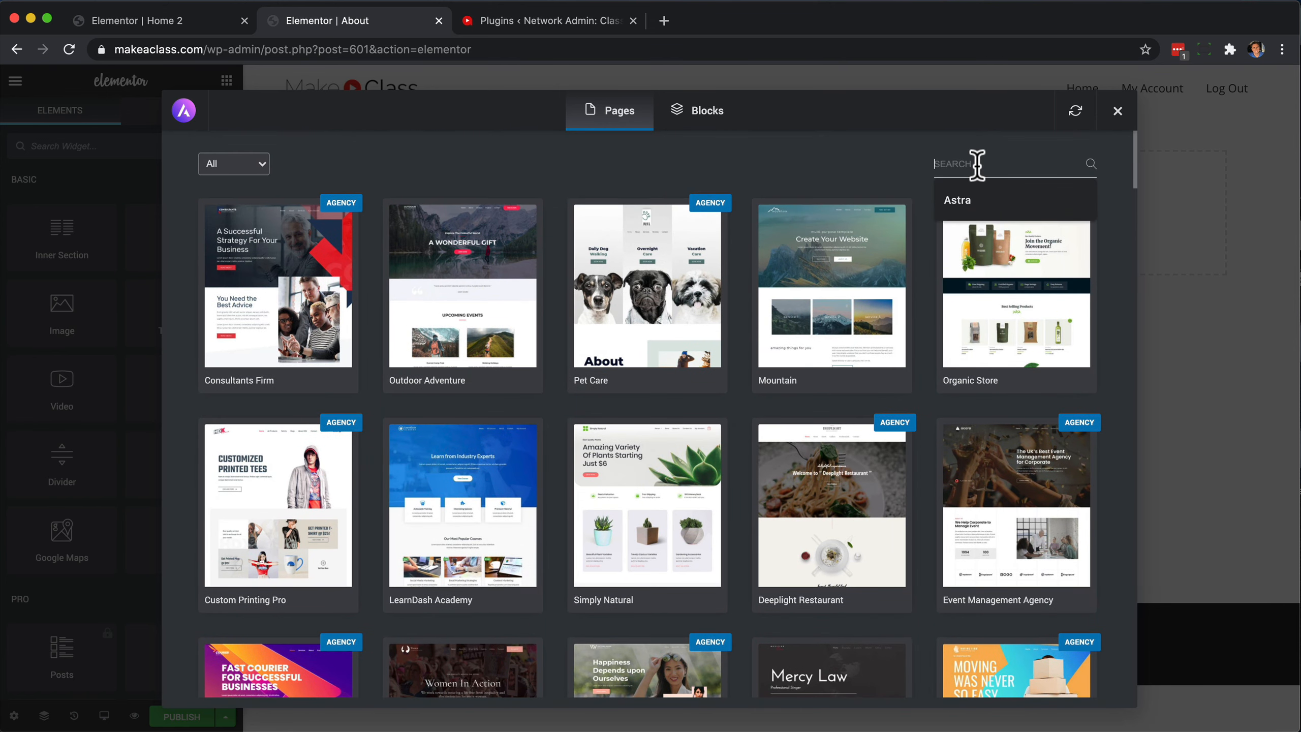
pyautogui.write('About')
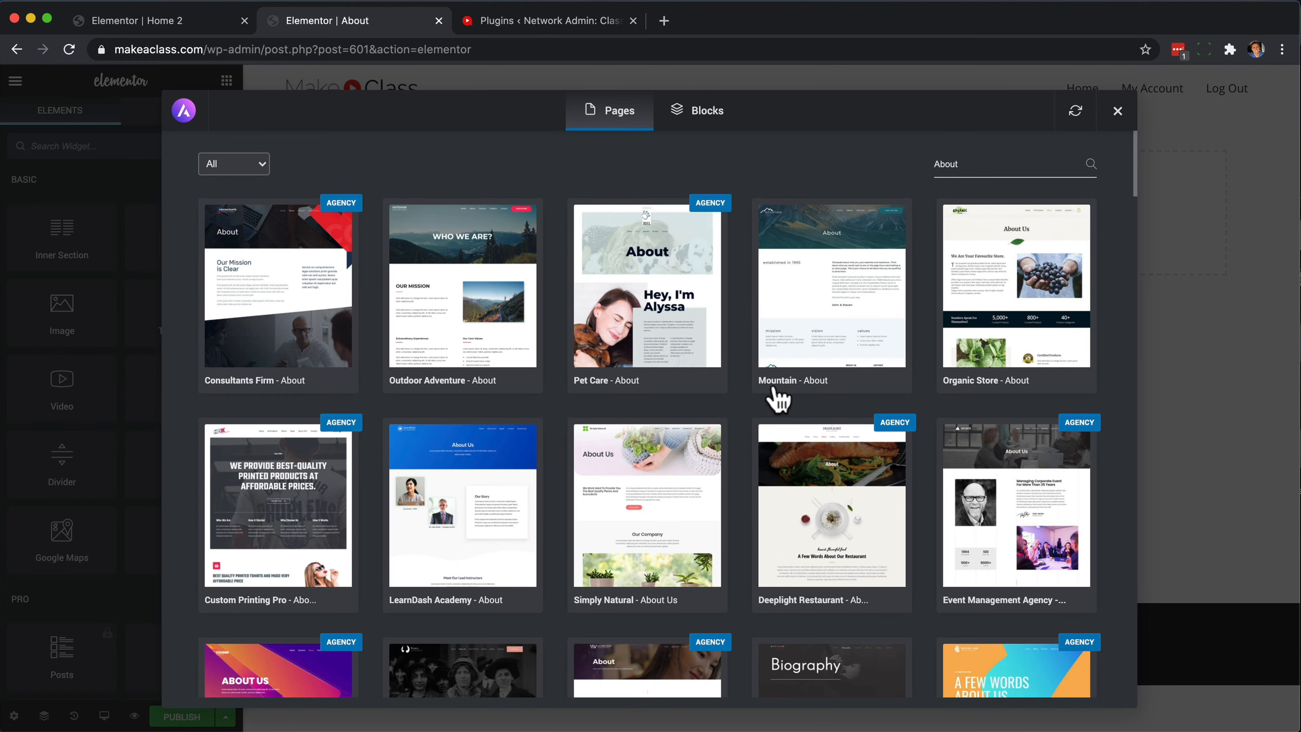
# Preview the Organic Store About template, then return to the template results.
pyautogui.scroll(-1, 1026, 280)
pyautogui.click(1025, 277)
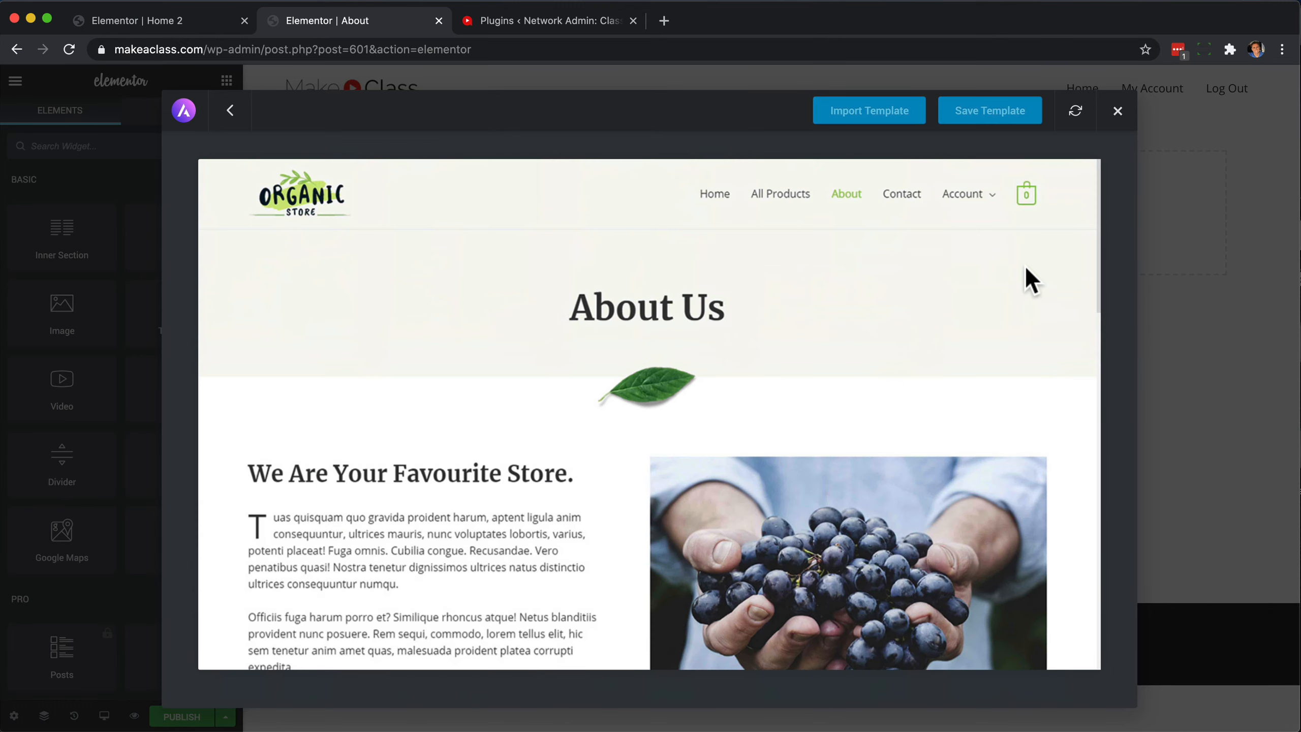
pyautogui.scroll(-5, 901, 470)
pyautogui.scroll(5, 901, 470)
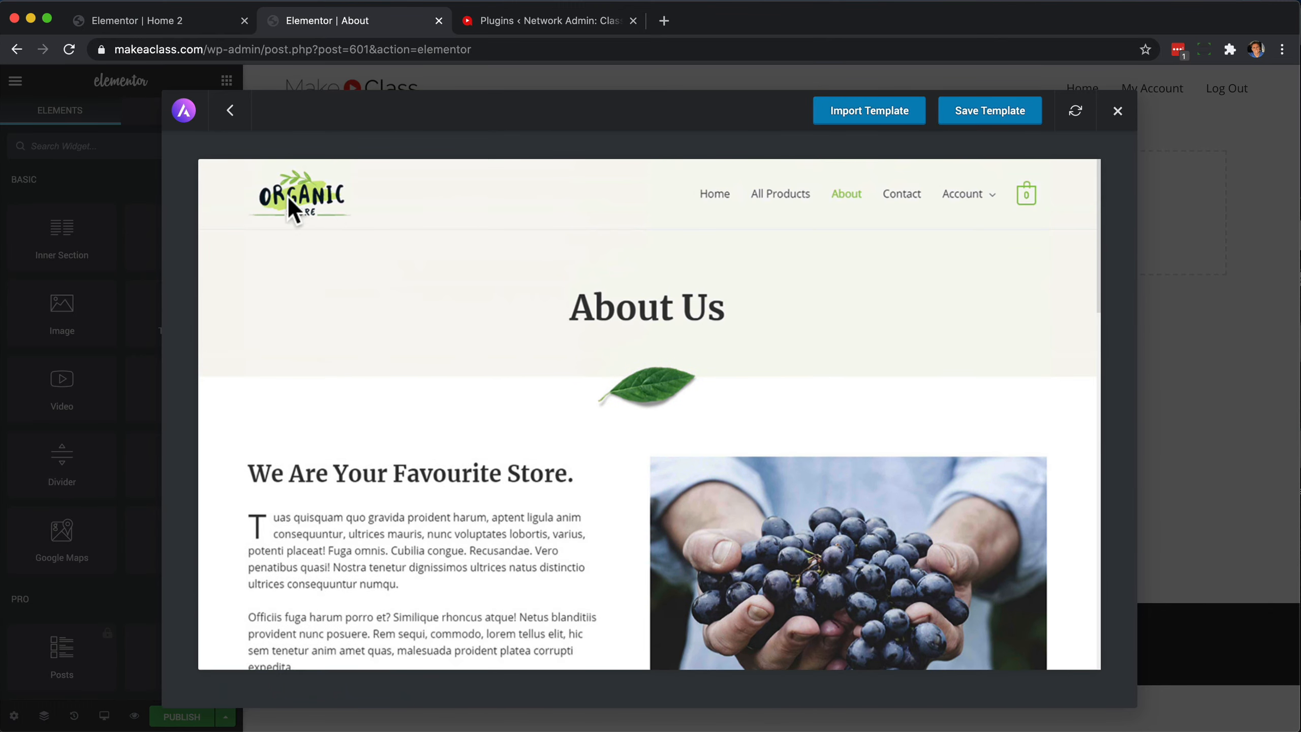
pyautogui.click(232, 109)
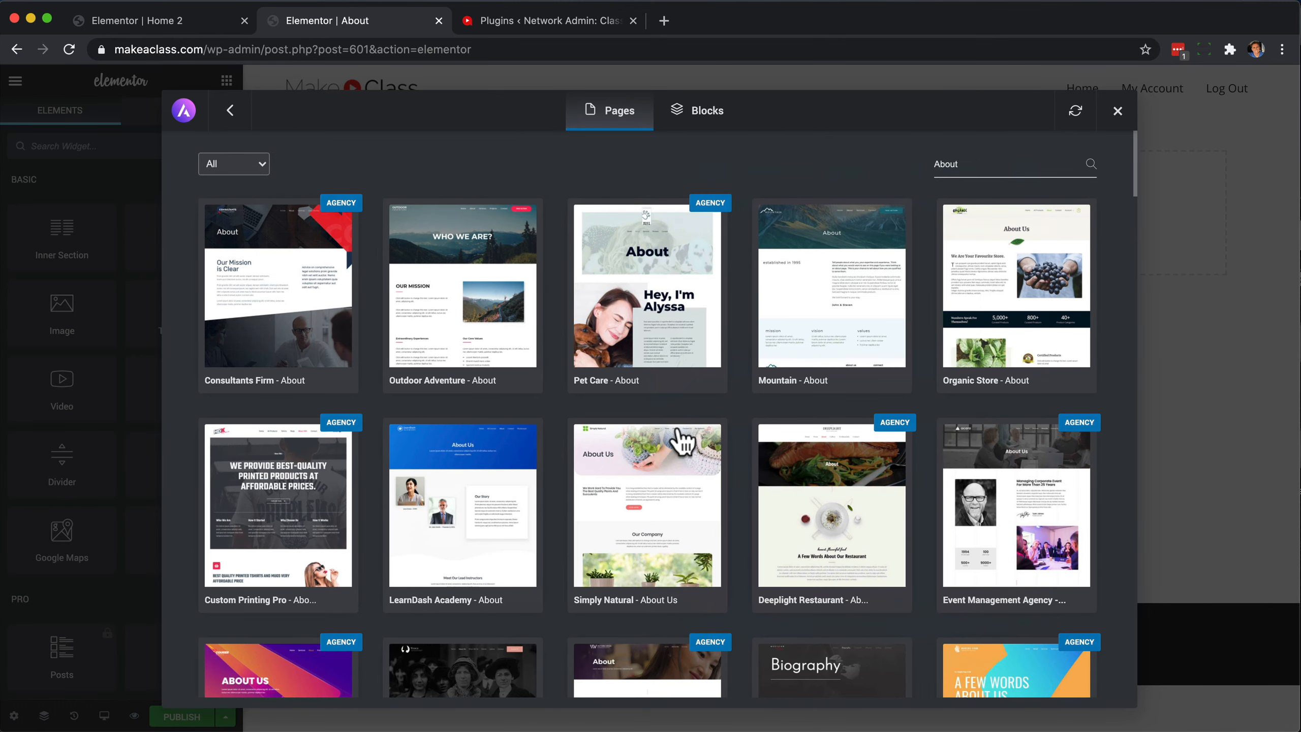
# Preview the LearnDash Academy About template, then return to the template results.
pyautogui.scroll(-2, 676, 441)
pyautogui.click(489, 396)
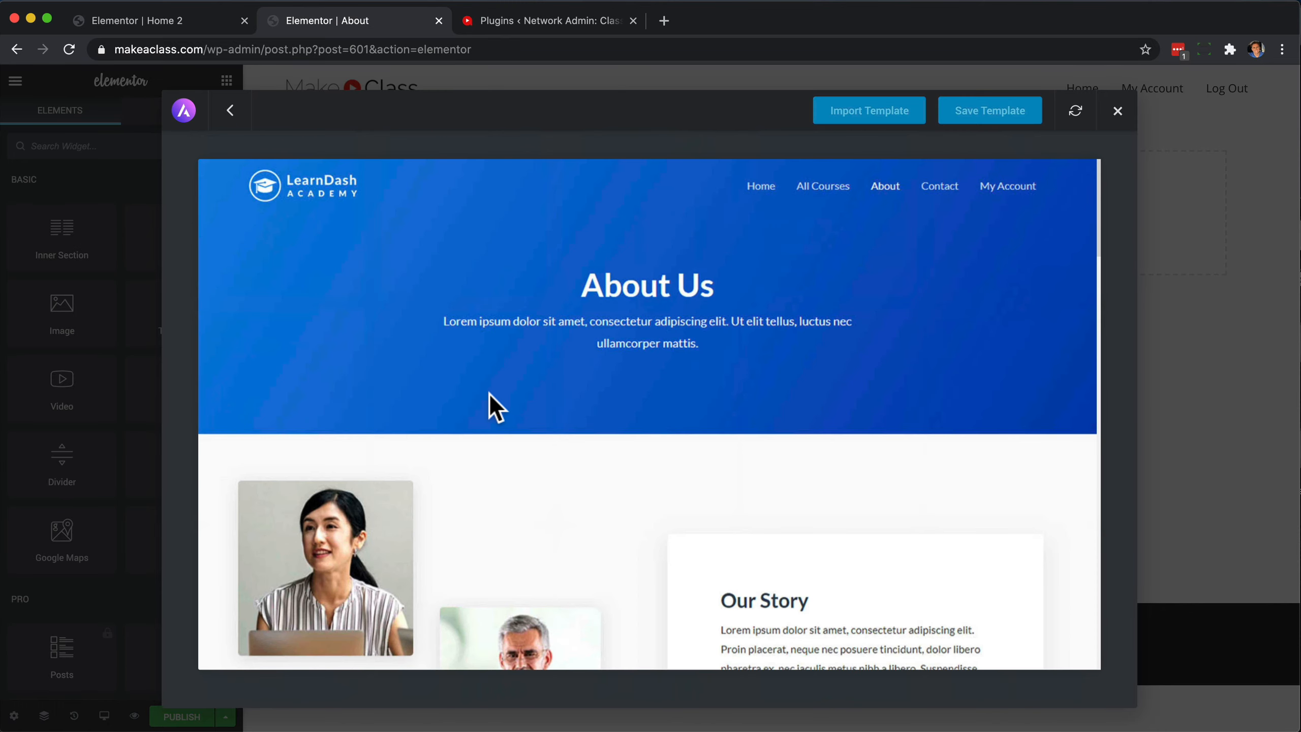
pyautogui.scroll(-5, 743, 384)
pyautogui.scroll(5, 743, 377)
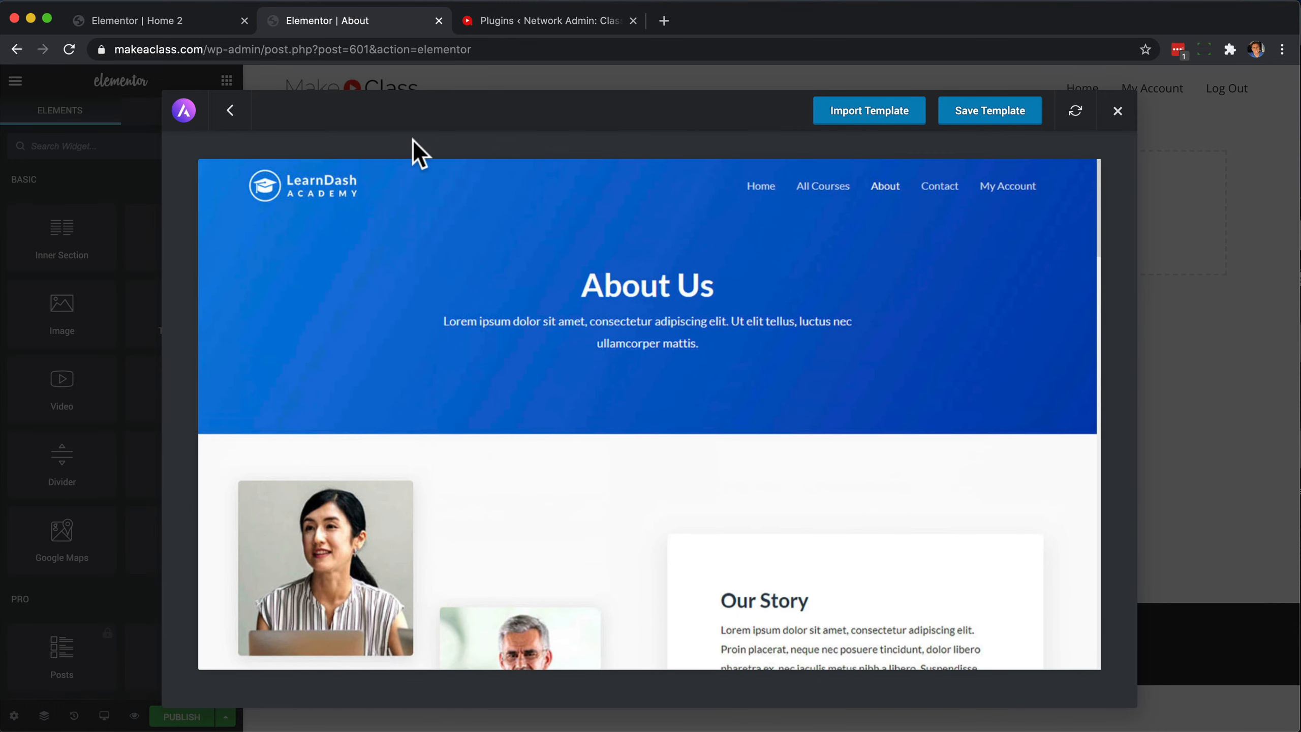
pyautogui.click(231, 110)
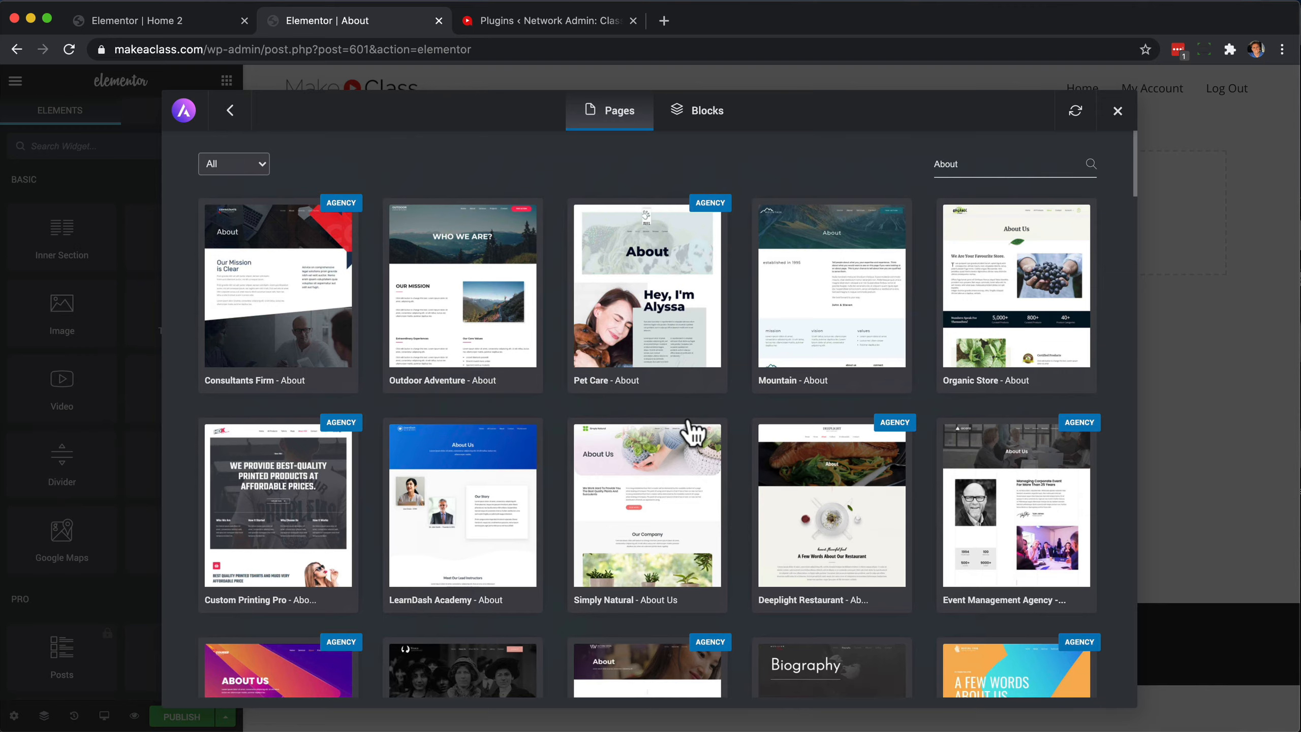
# Find the Life Coach About template, review its full preview, and import it into the page.
pyautogui.scroll(-9, 689, 423)
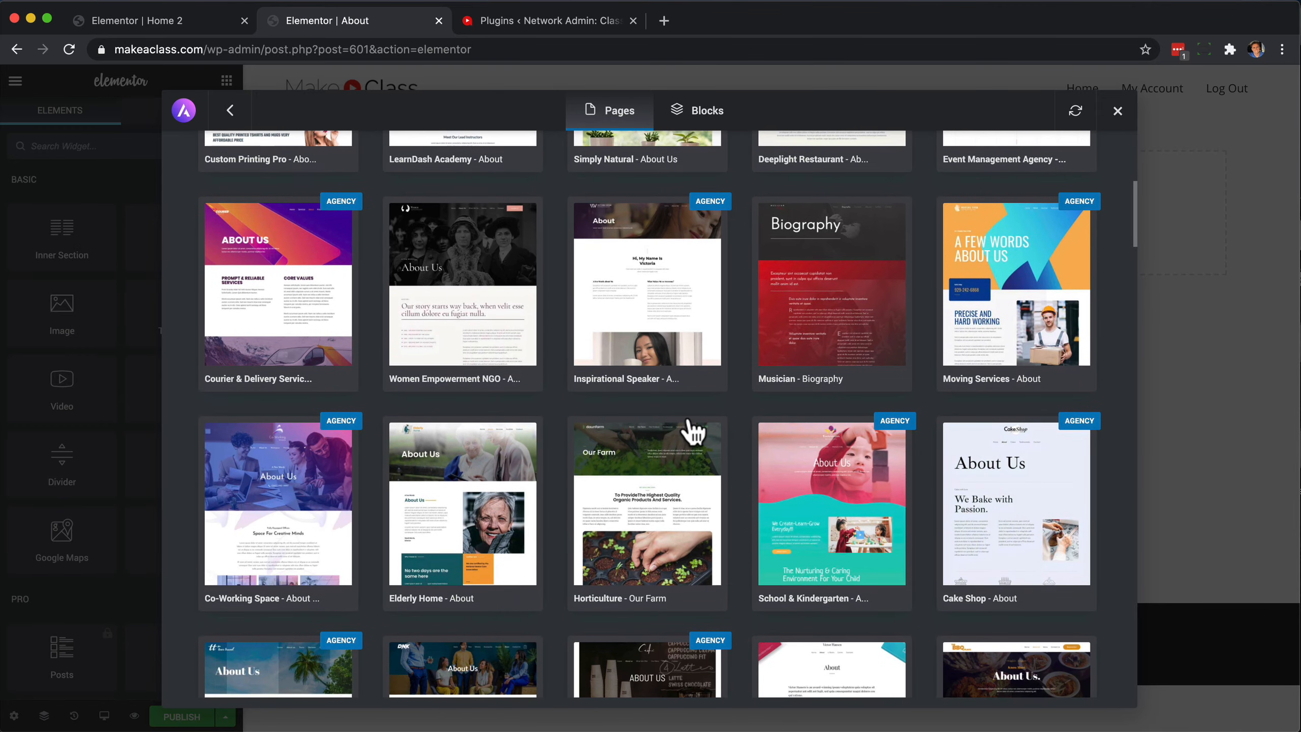
pyautogui.scroll(-9, 693, 431)
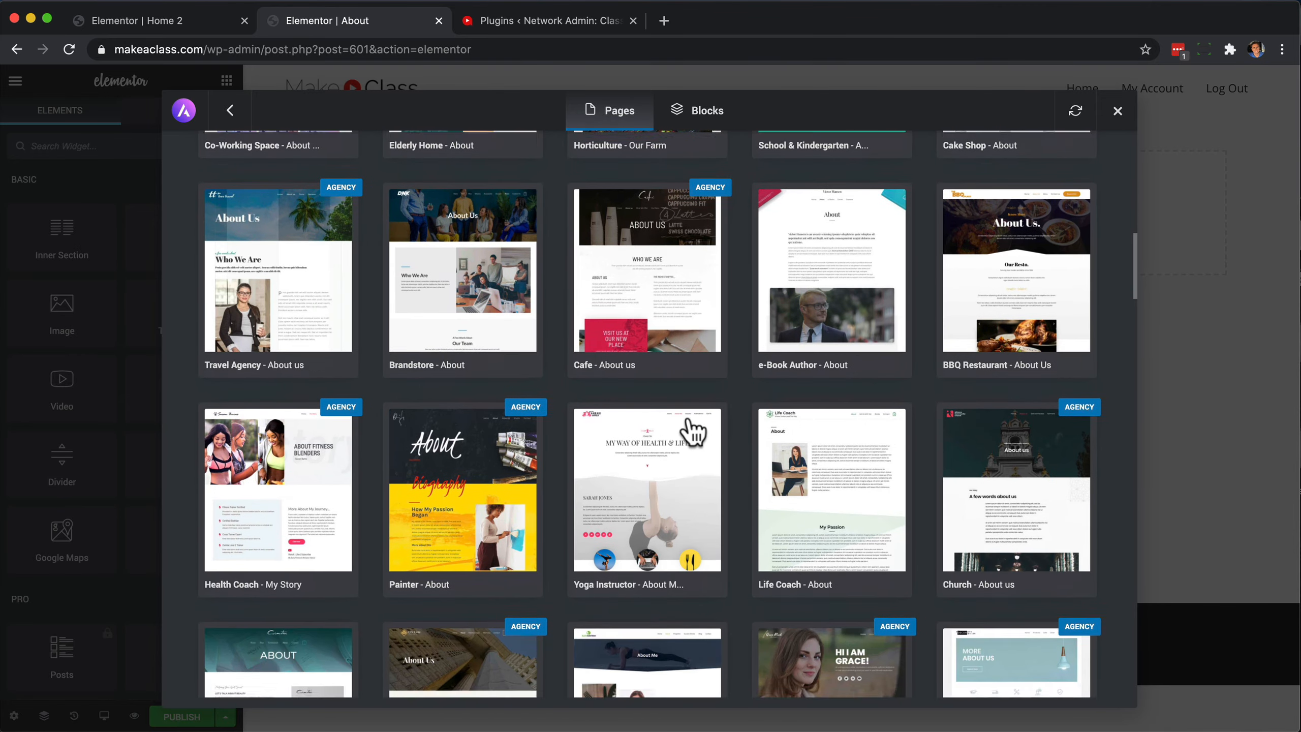
pyautogui.click(860, 405)
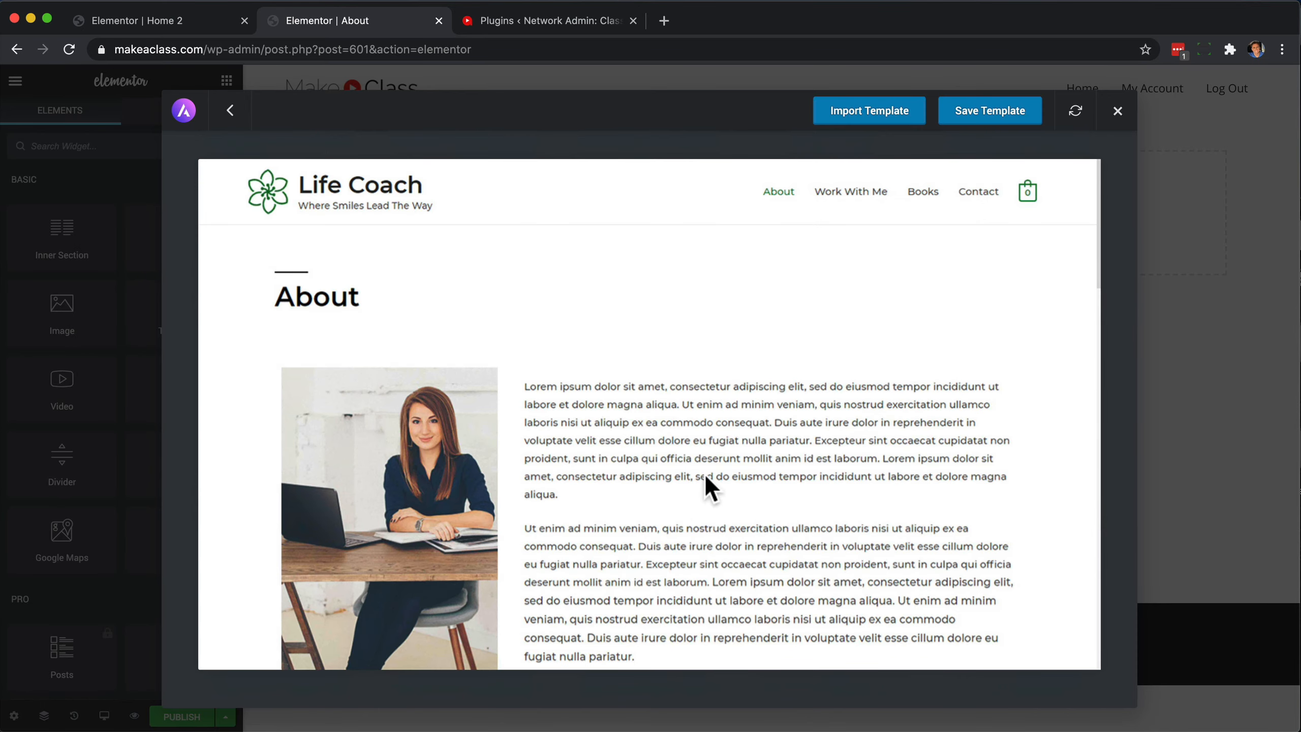
pyautogui.scroll(-3, 732, 476)
pyautogui.scroll(2, 691, 488)
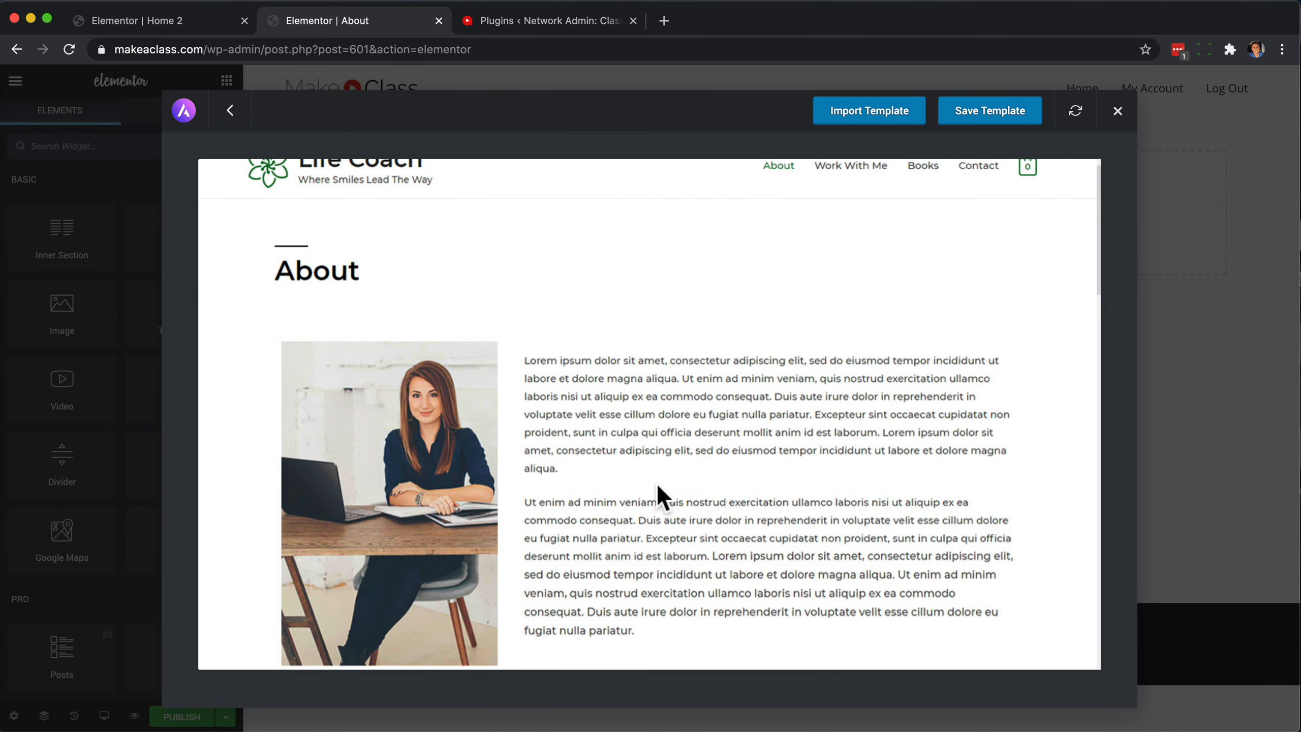
pyautogui.scroll(-10, 662, 450)
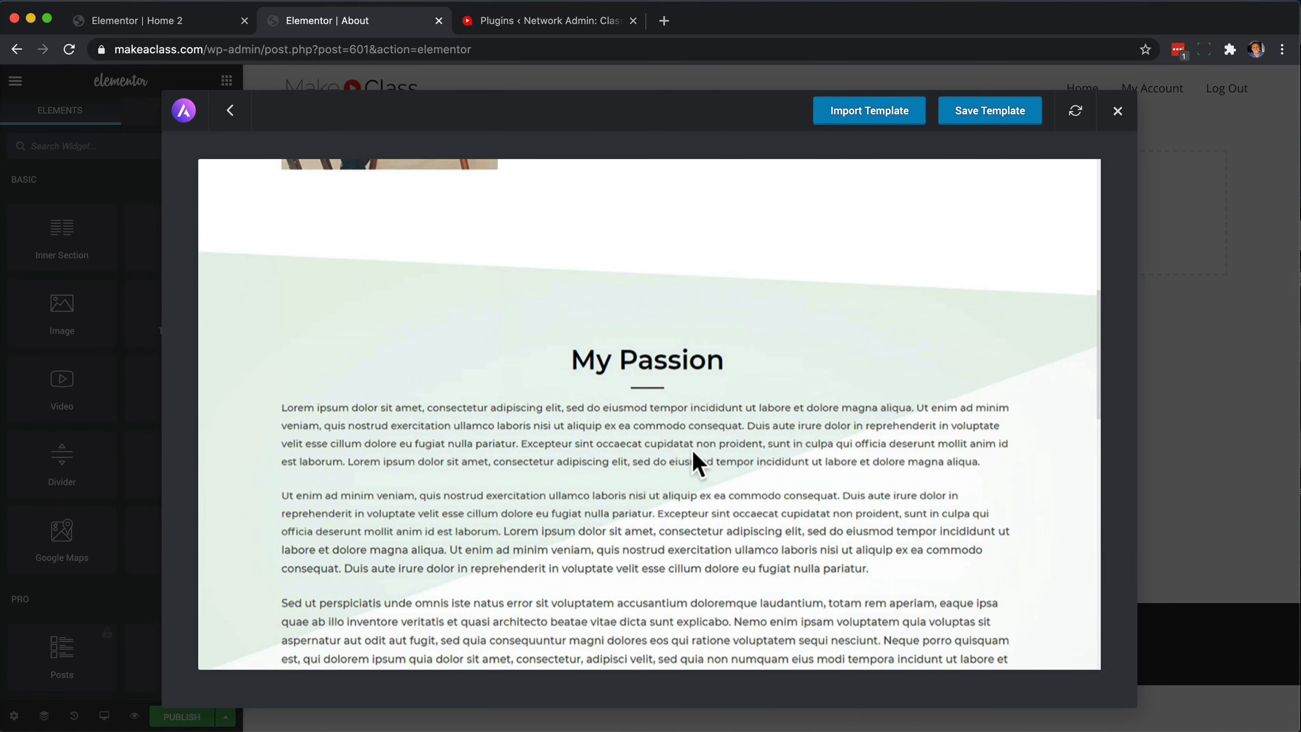
pyautogui.scroll(-15, 564, 431)
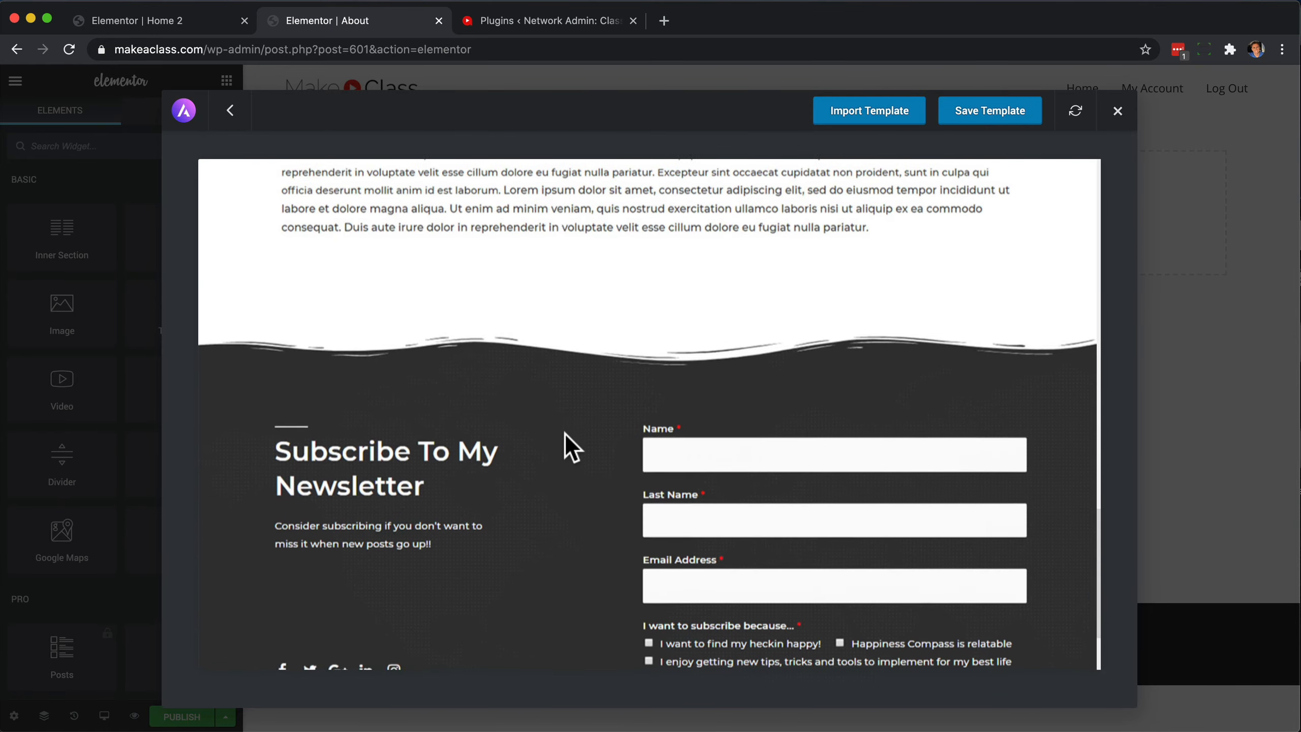
pyautogui.scroll(6, 564, 431)
pyautogui.scroll(15, 566, 437)
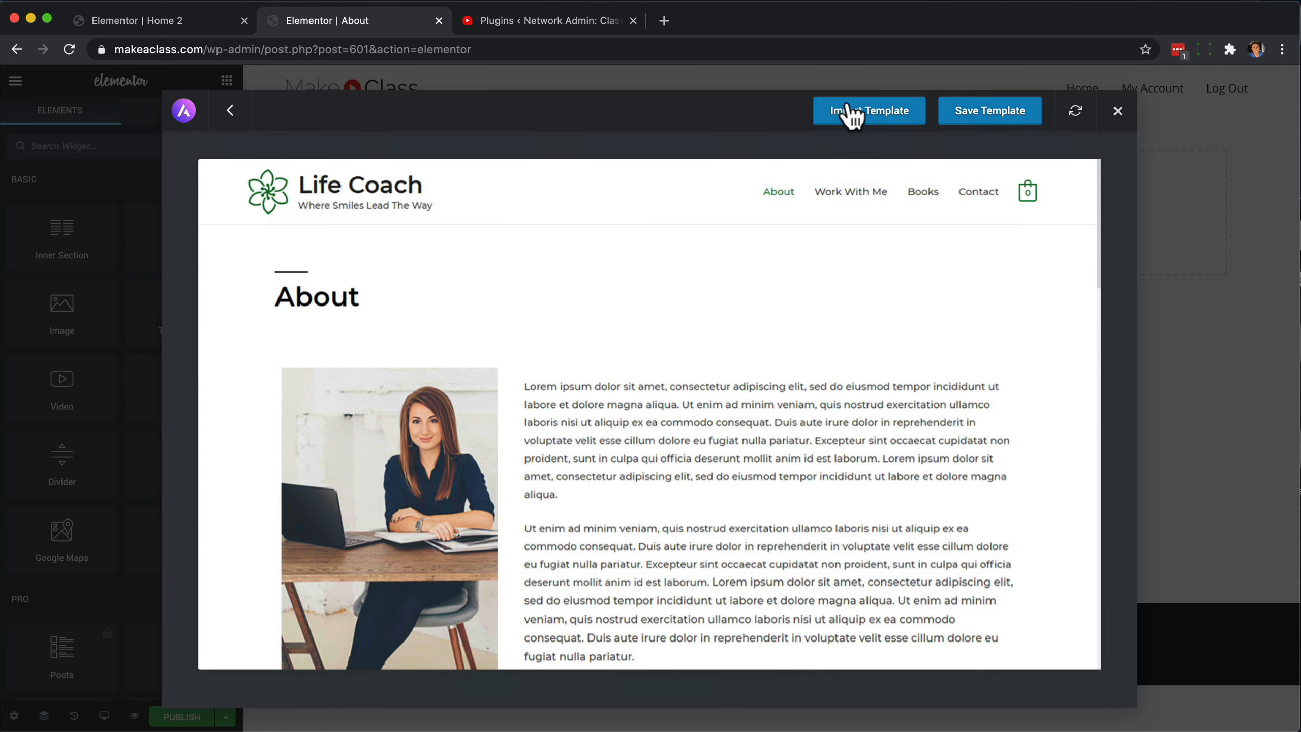
pyautogui.click(873, 123)
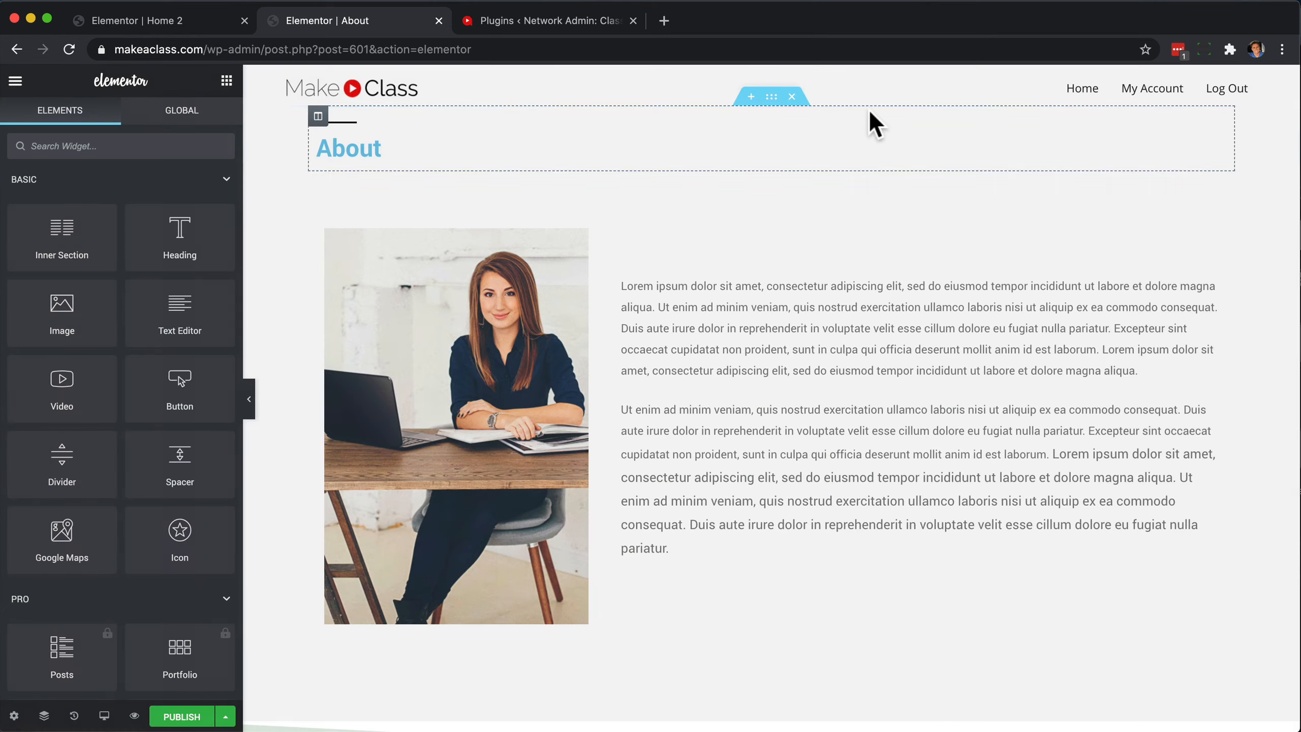
# Review the imported About page's sections from the heading through My Passion and below.
pyautogui.scroll(-5, 819, 412)
pyautogui.scroll(5, 818, 410)
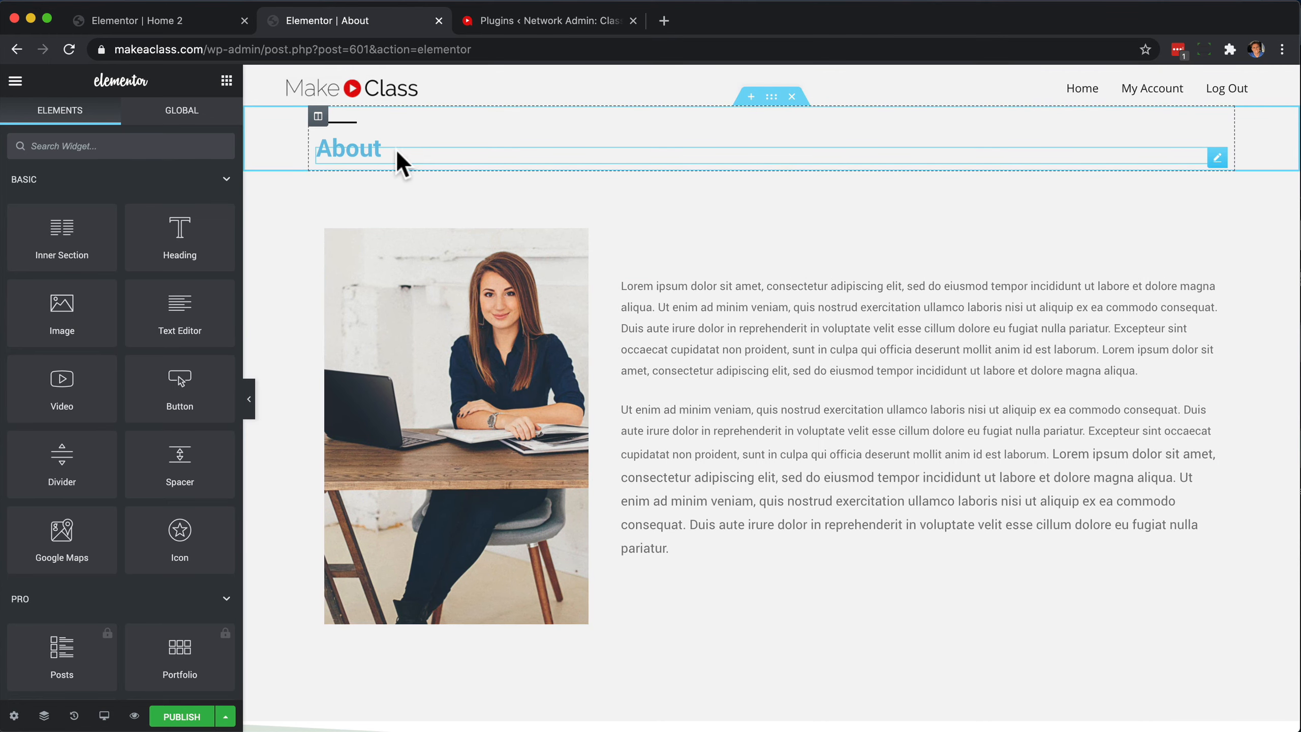
pyautogui.scroll(-6, 767, 462)
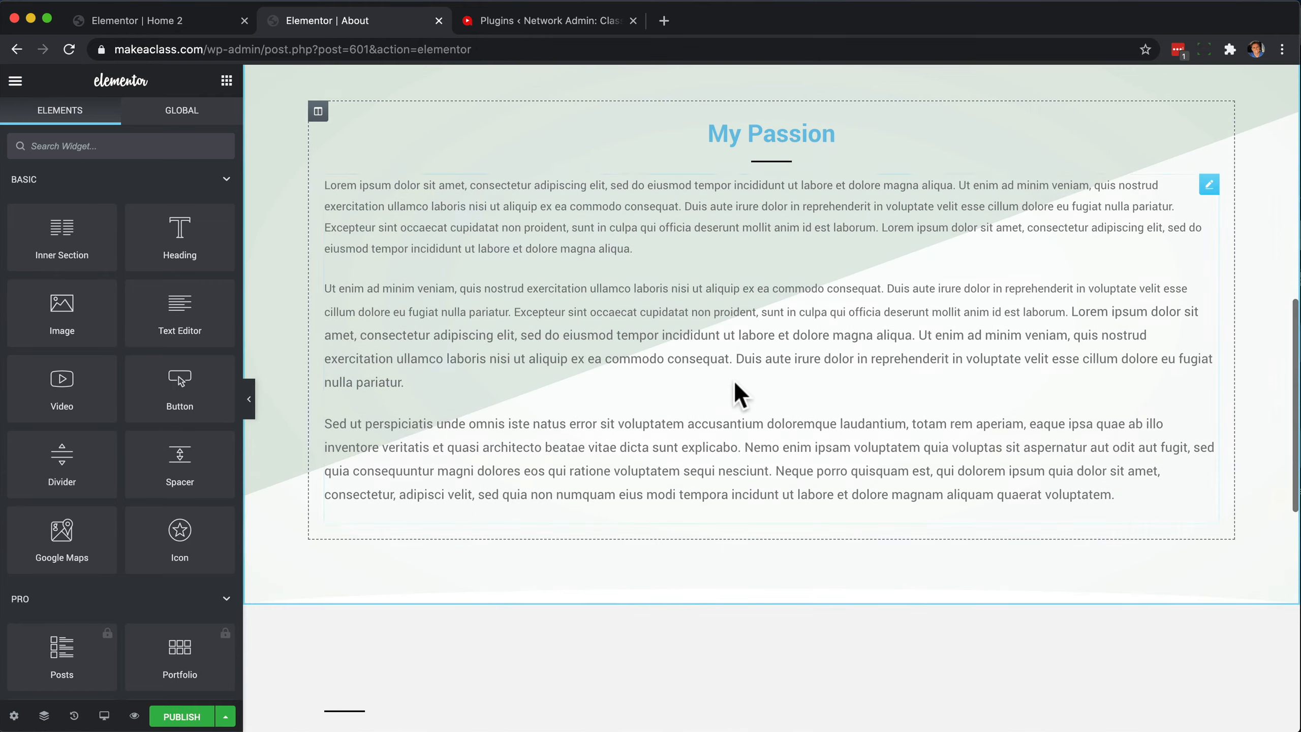
pyautogui.scroll(-5, 740, 394)
pyautogui.scroll(10, 735, 399)
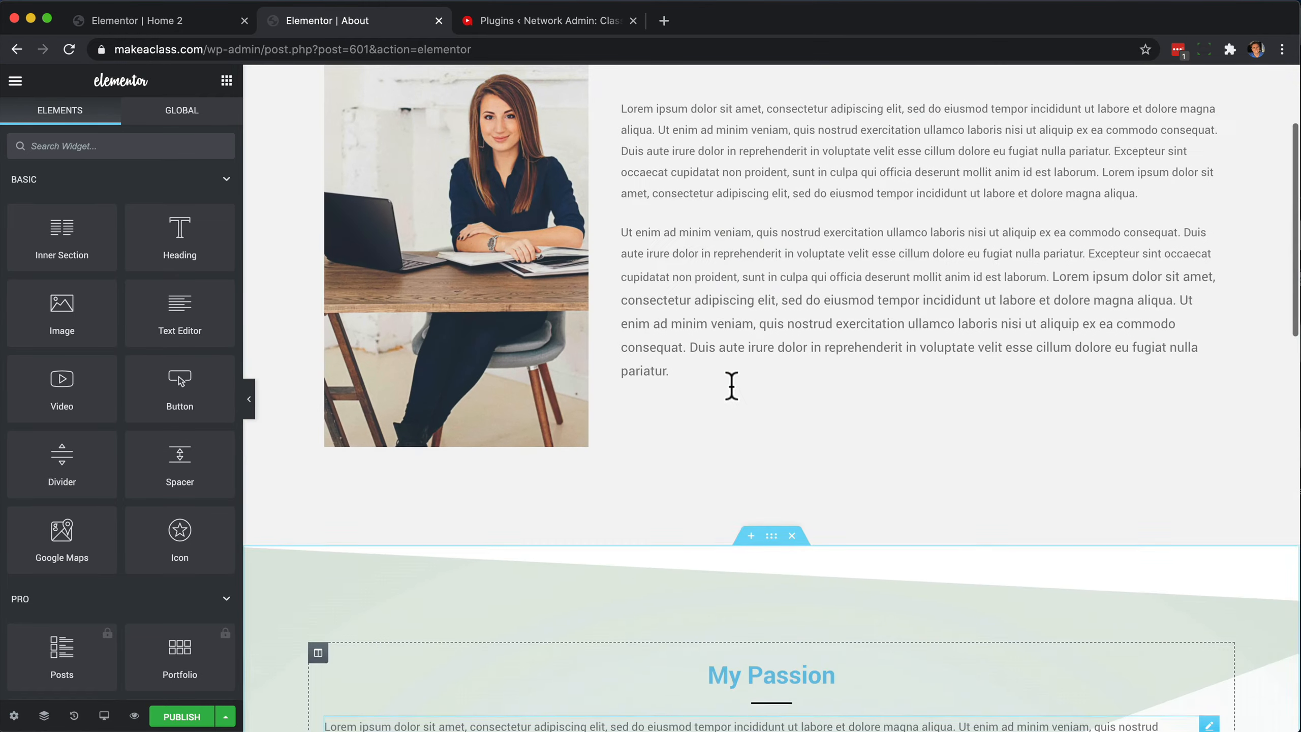
pyautogui.scroll(3, 732, 386)
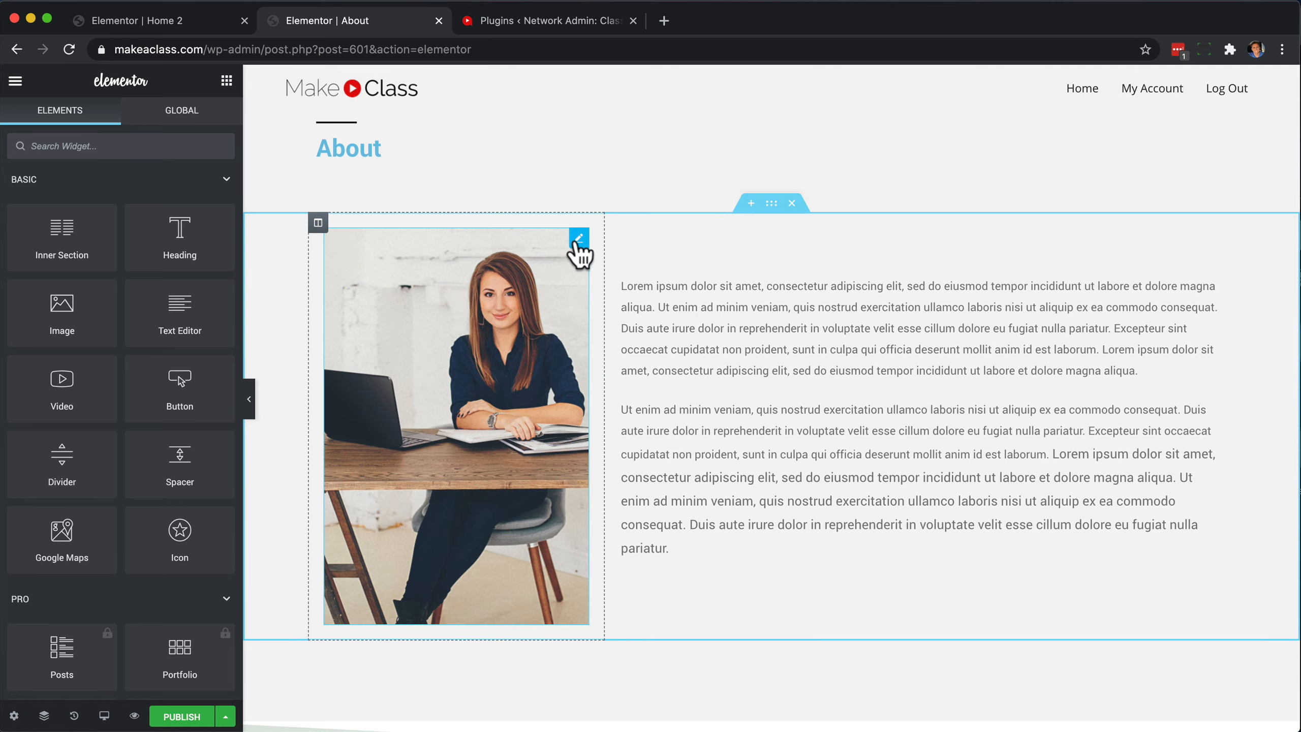
# Open the media library for the portrait image and close it without replacing the image.
pyautogui.click(579, 239)
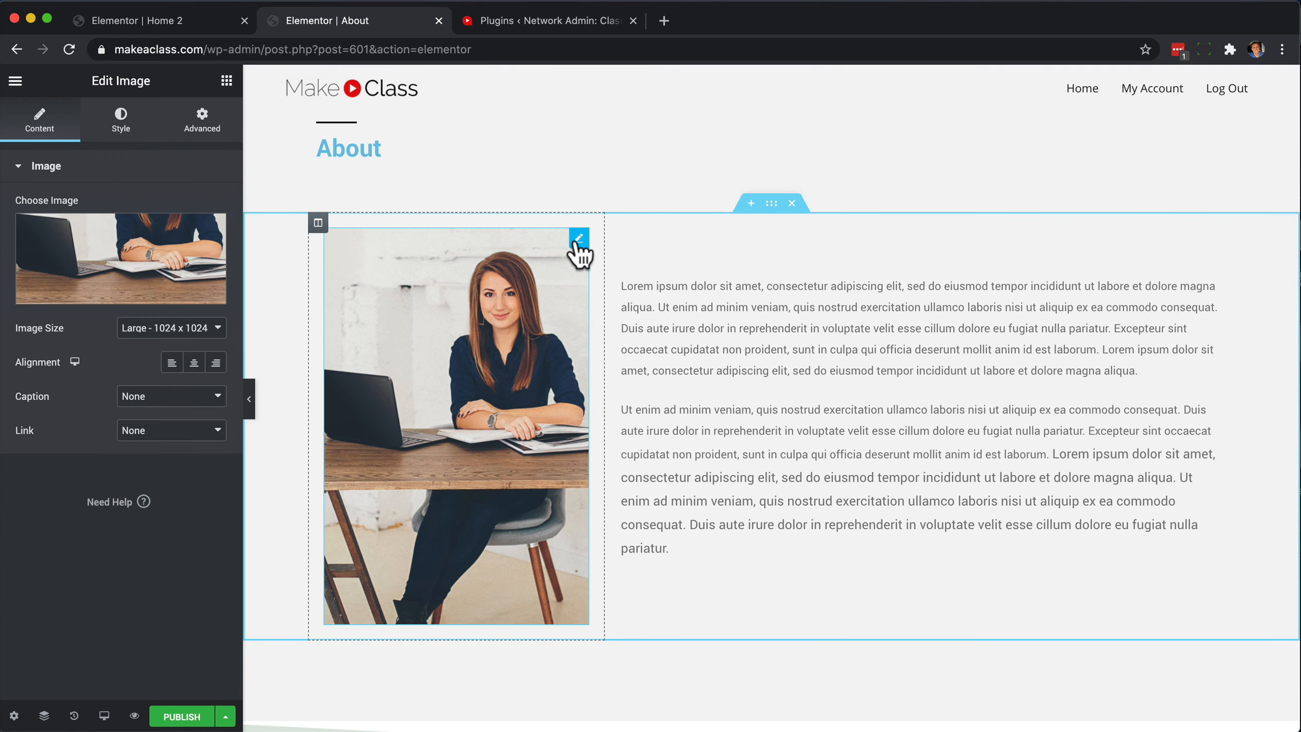
pyautogui.click(172, 264)
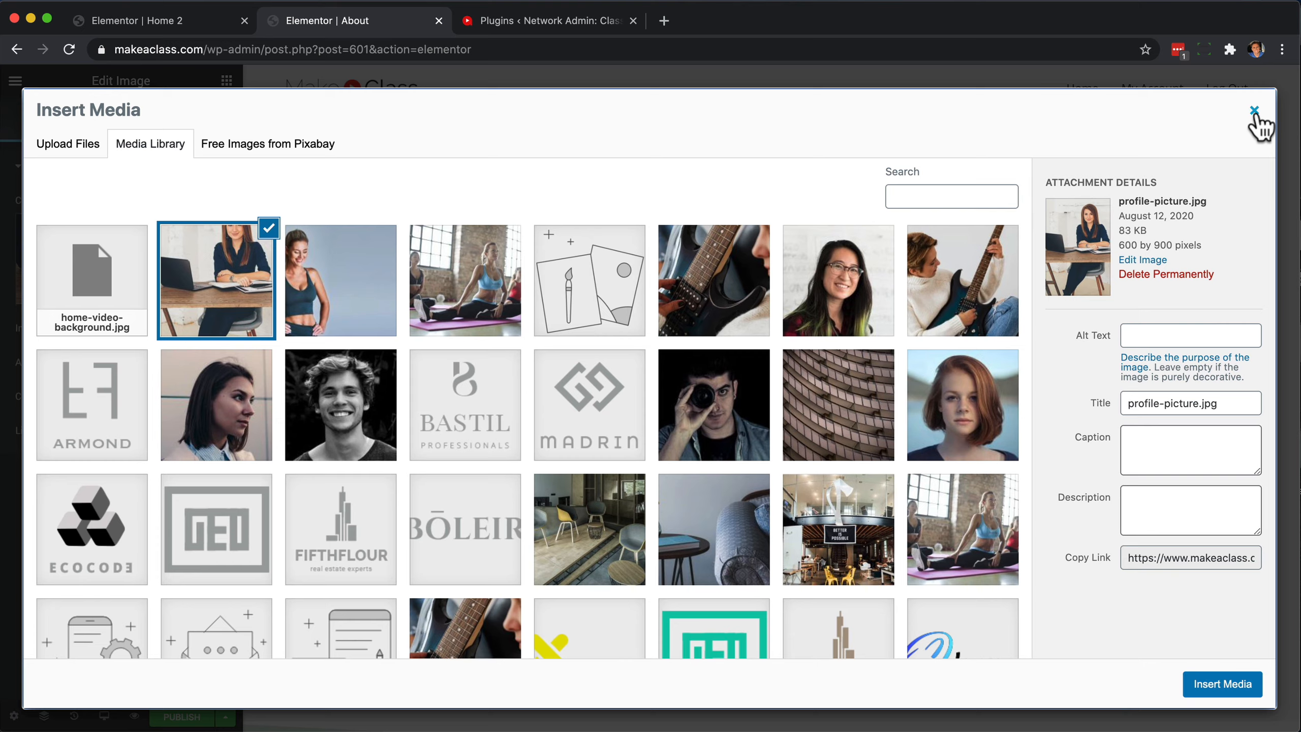
pyautogui.click(1255, 114)
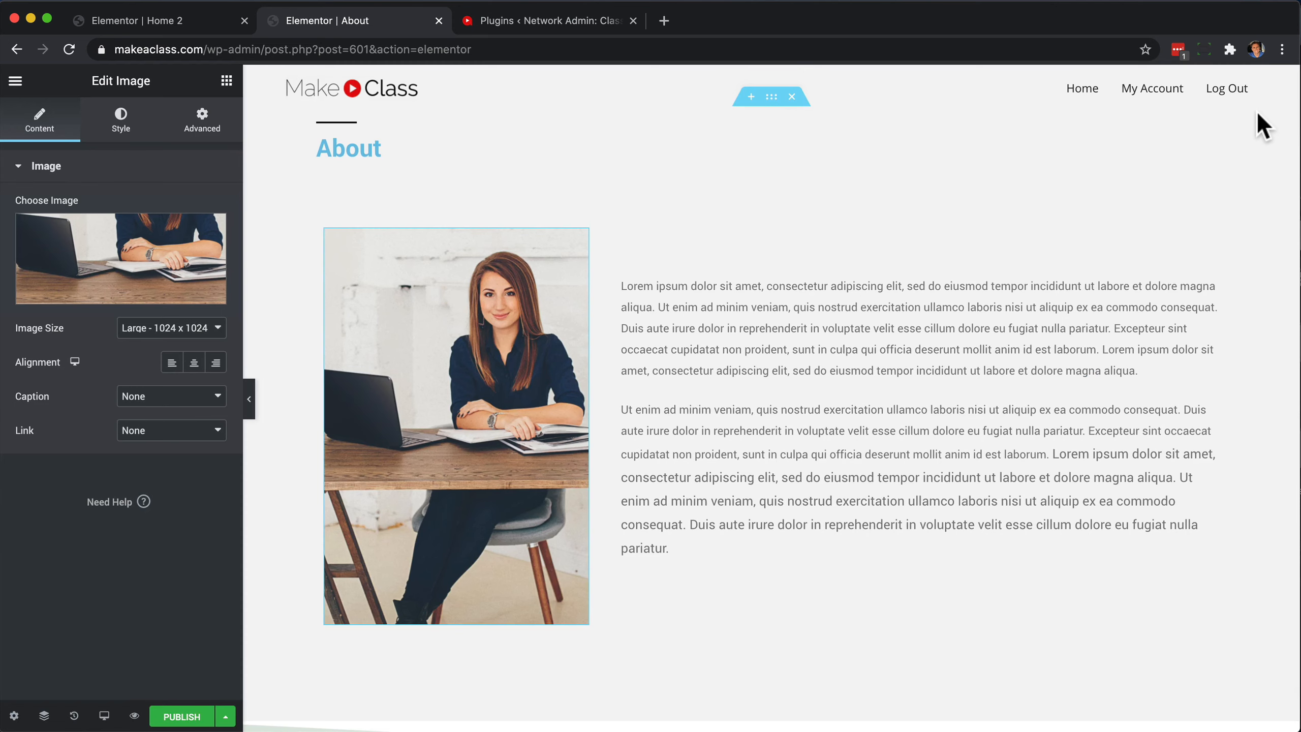
# Change the About heading's text color to the near-black #241717.
pyautogui.click(735, 294)
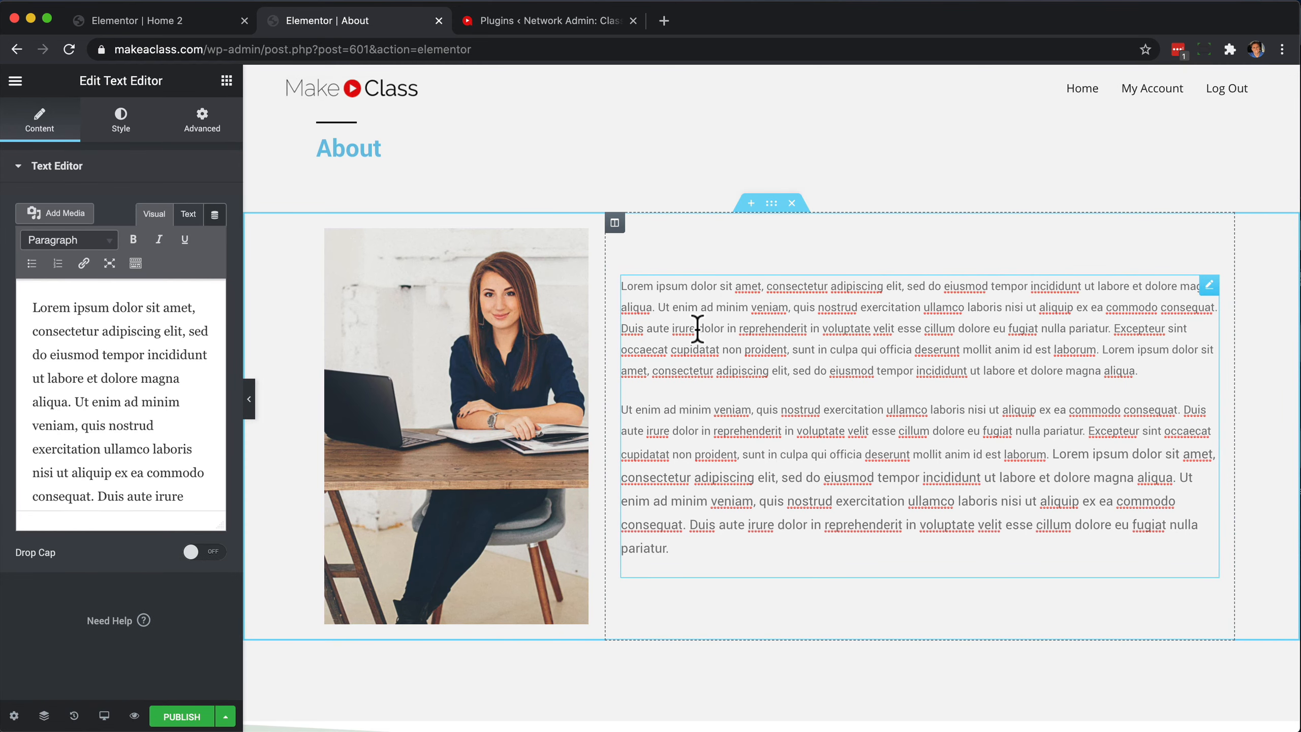
pyautogui.click(351, 150)
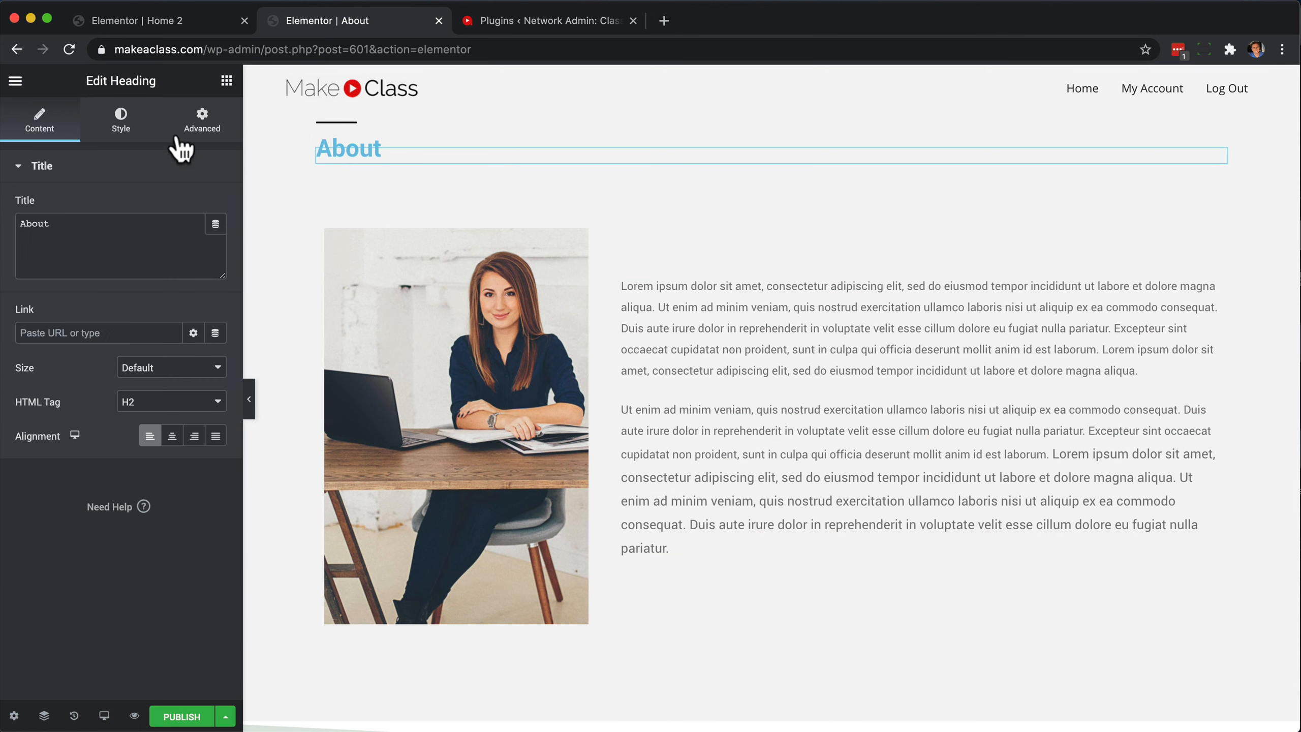
pyautogui.click(121, 122)
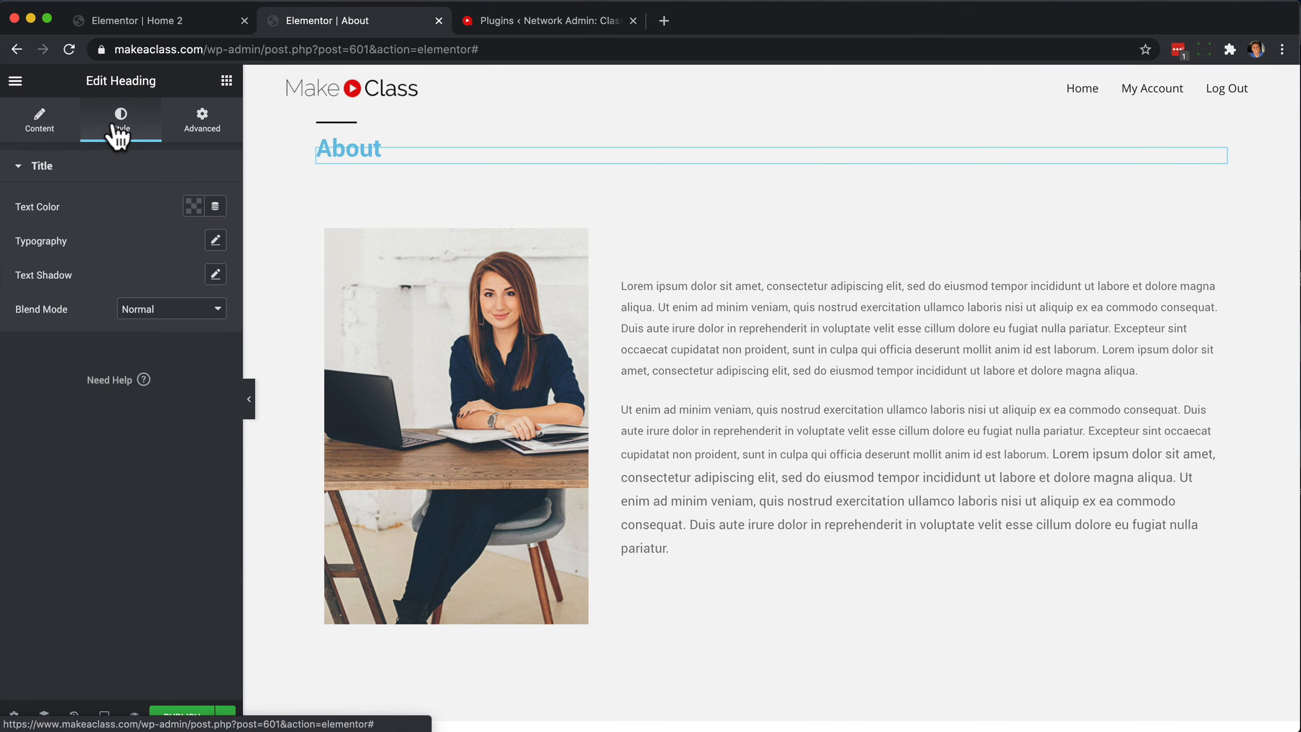
pyautogui.click(194, 207)
pyautogui.moveTo(197, 322); pyautogui.dragTo(178, 392)
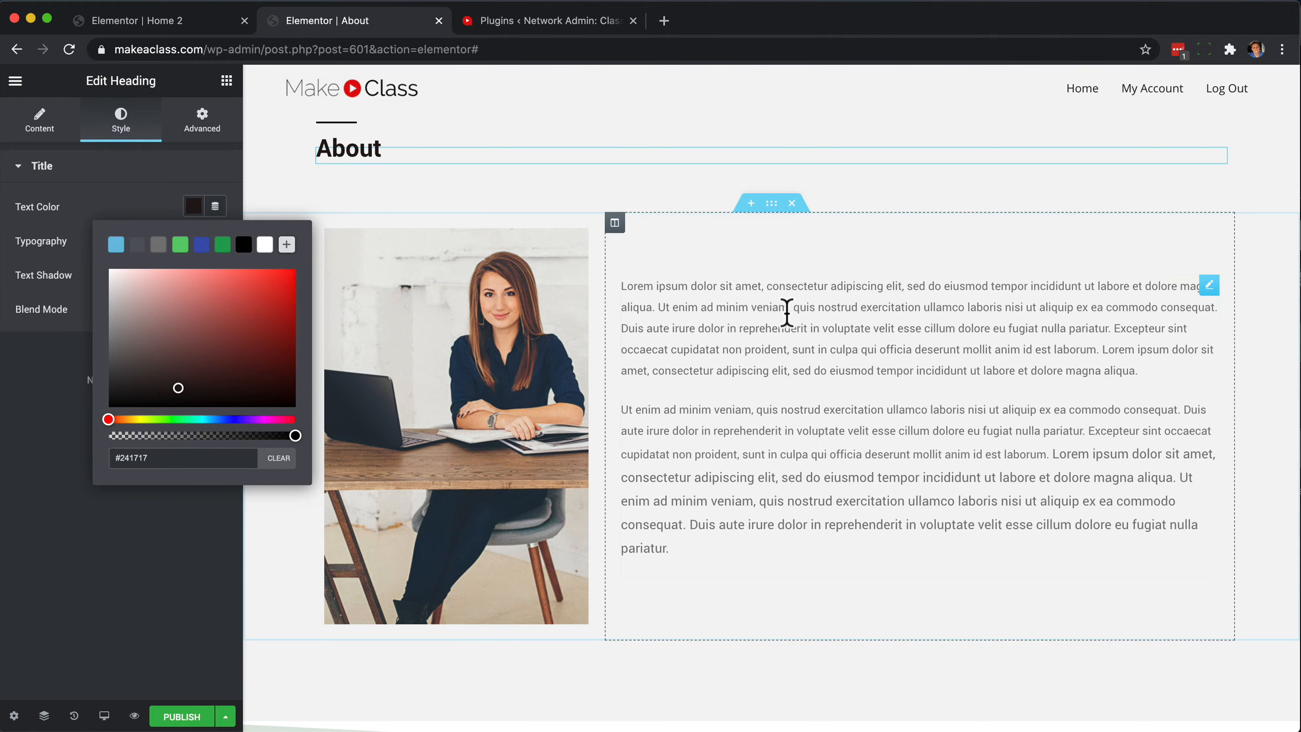
# Check the About page down to the My Goals section and publish it.
pyautogui.click(789, 341)
pyautogui.scroll(-10, 791, 344)
pyautogui.scroll(-10, 796, 354)
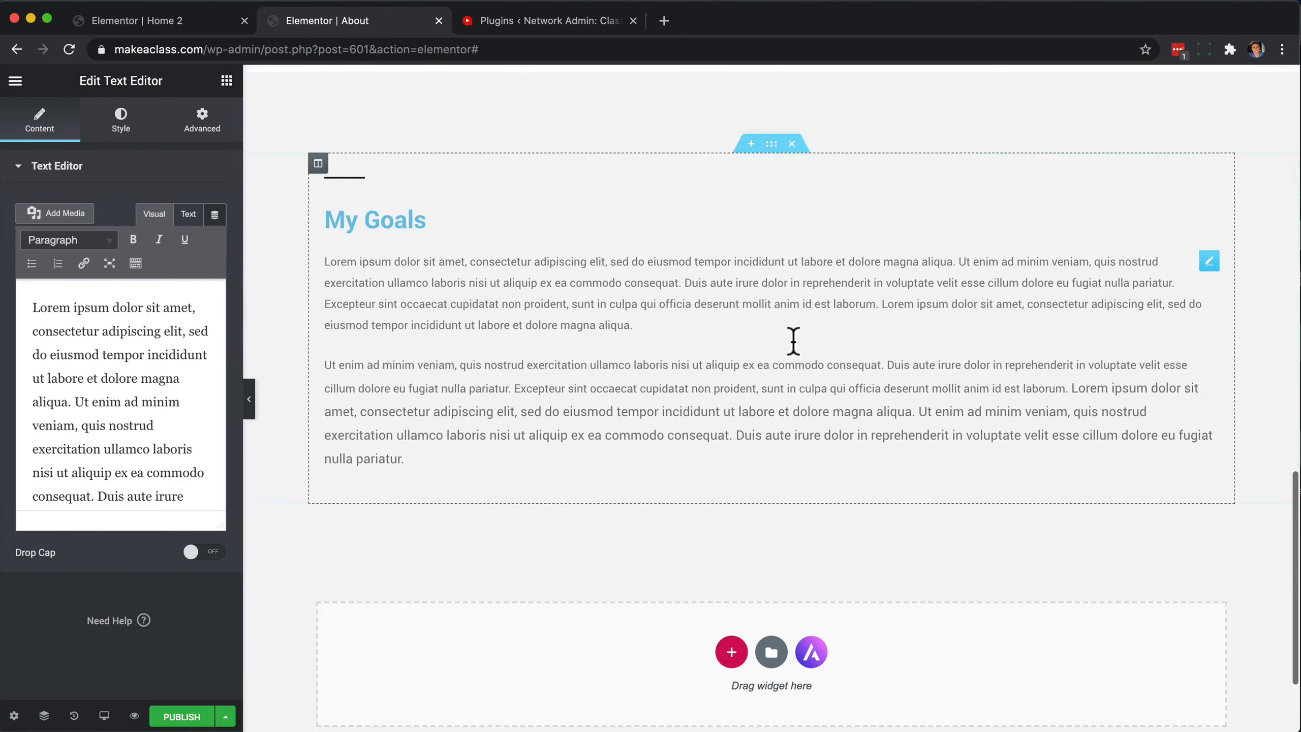
pyautogui.scroll(20, 797, 354)
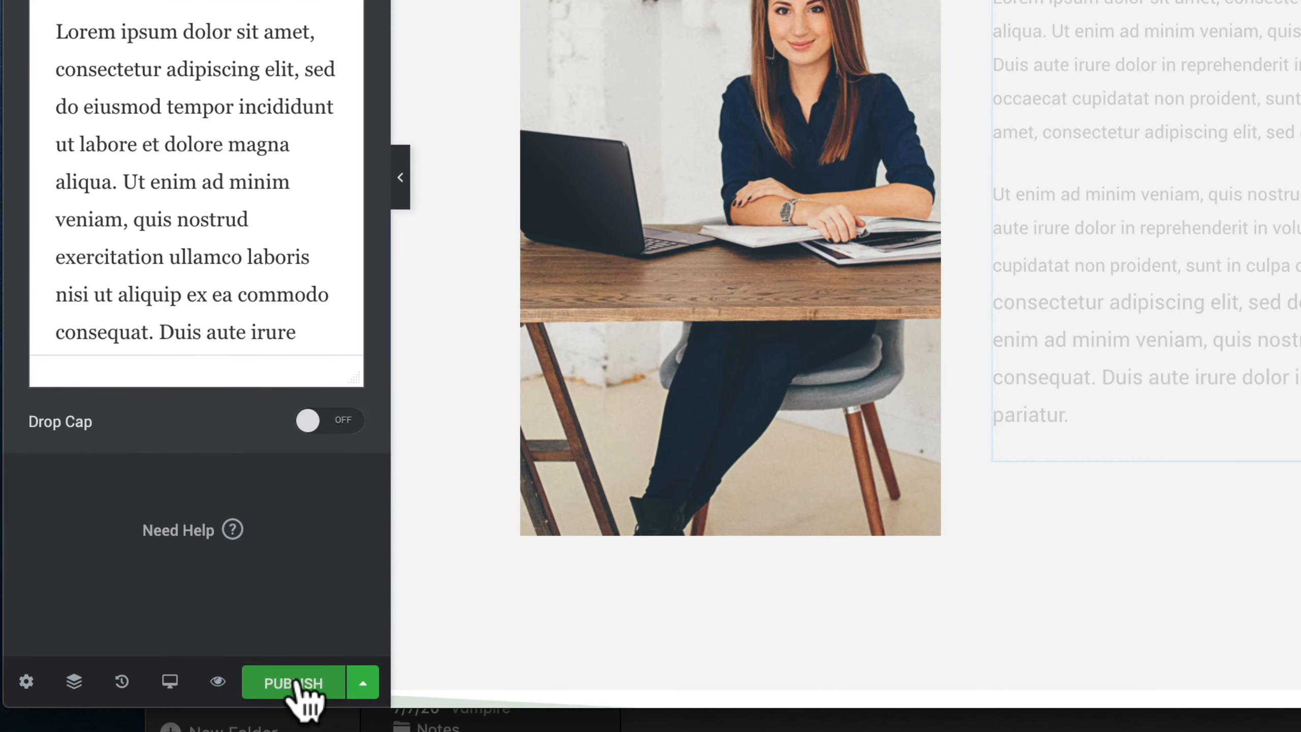
pyautogui.click(296, 683)
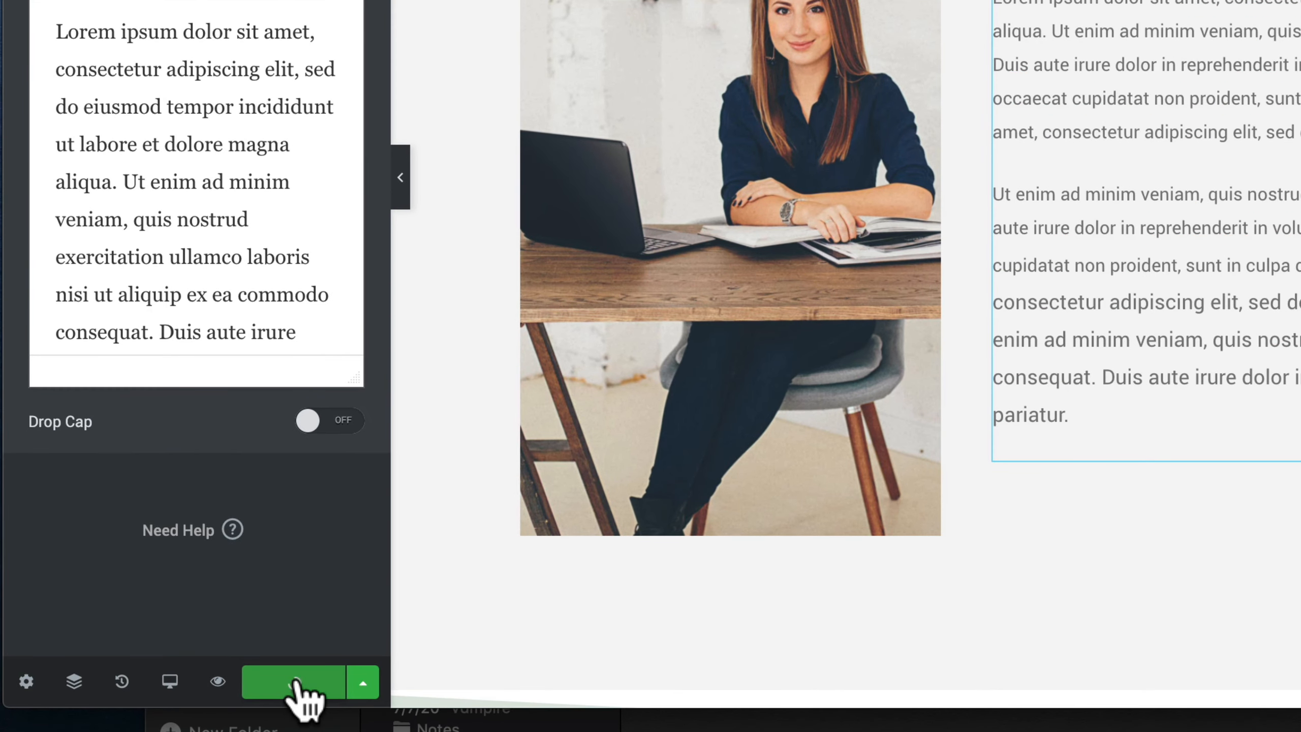
# Preview the published About page and look through its sections down to My Passion.
pyautogui.click(218, 680)
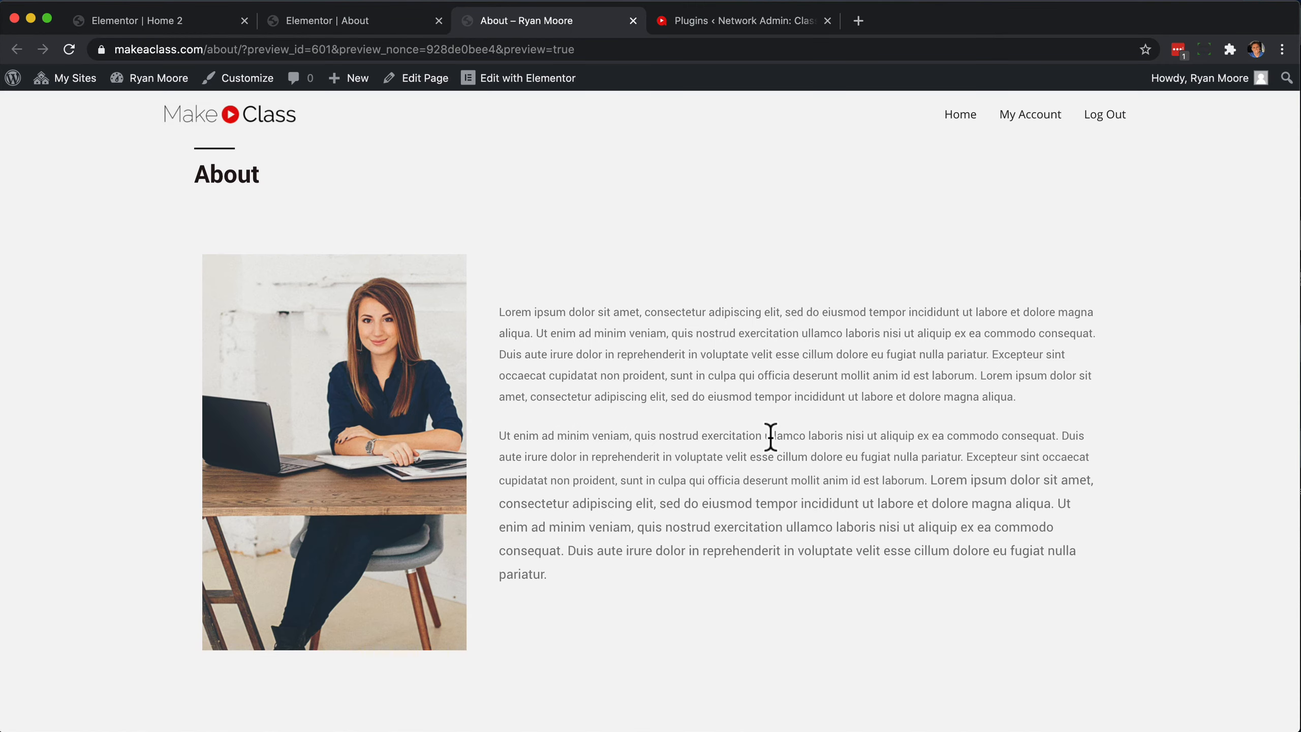
pyautogui.scroll(-4, 771, 437)
pyautogui.scroll(5, 771, 437)
pyautogui.scroll(-4, 769, 437)
pyautogui.scroll(4, 770, 439)
pyautogui.scroll(-8, 735, 472)
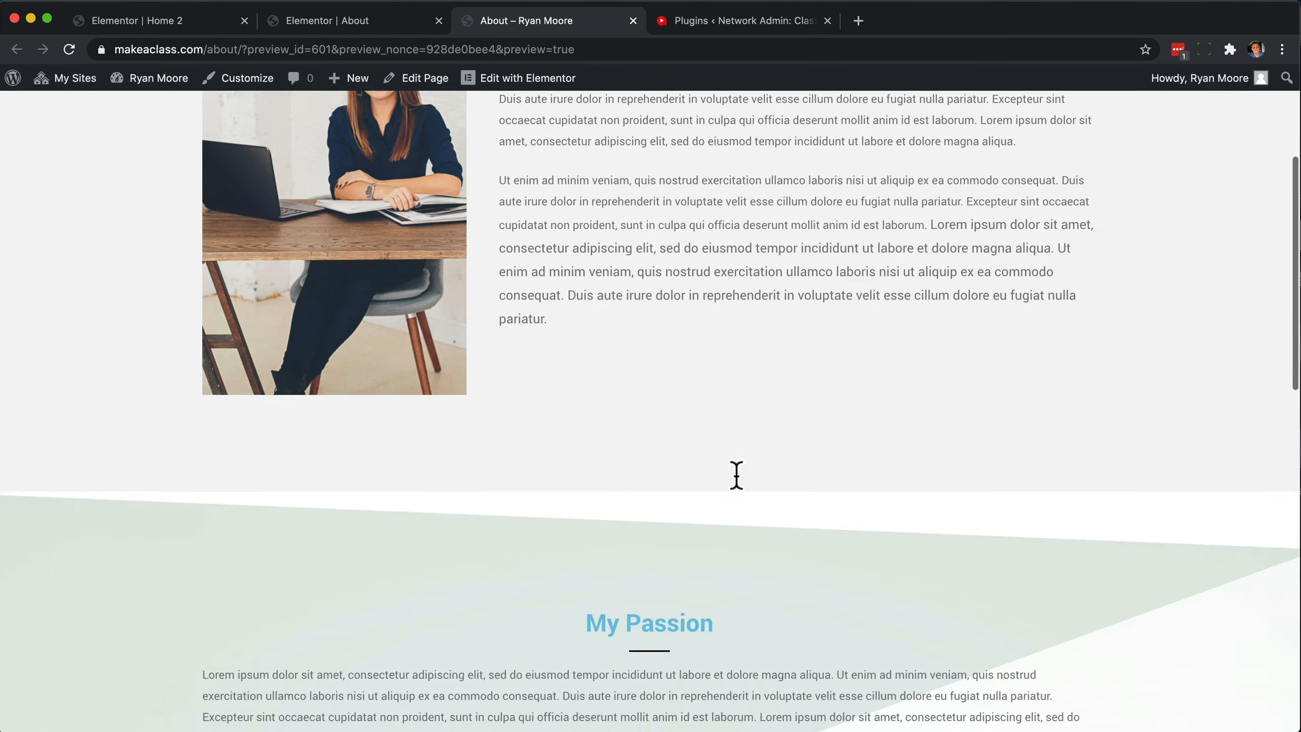
pyautogui.scroll(10, 734, 472)
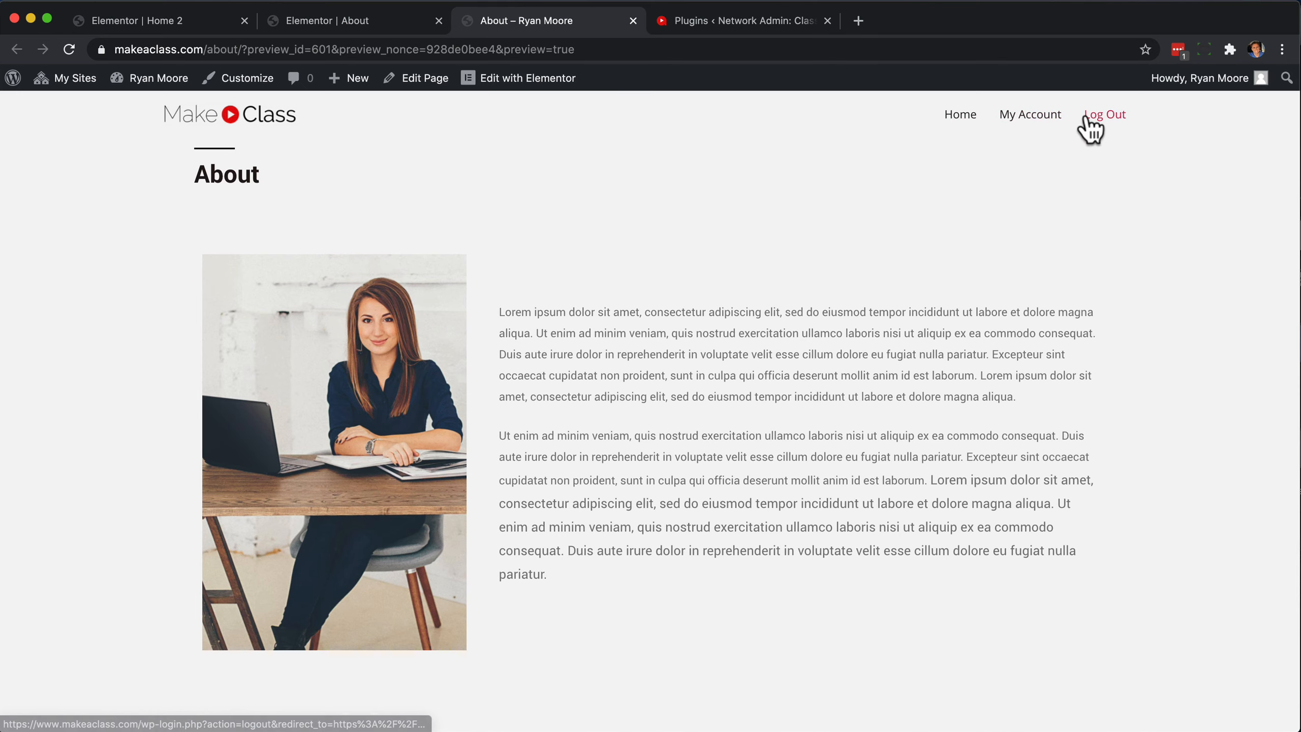
# Open the Header menu for editing in the theme customizer.
pyautogui.moveTo(12, 85)
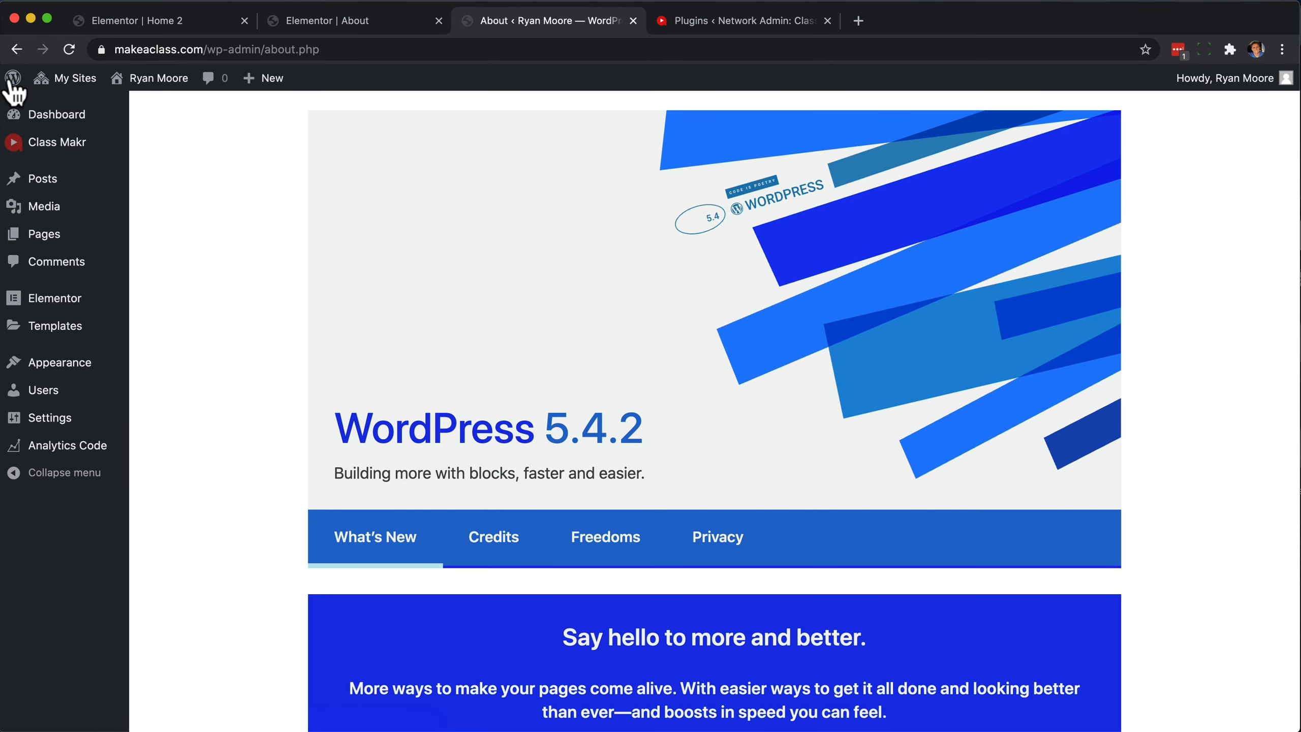
pyautogui.moveTo(71, 365)
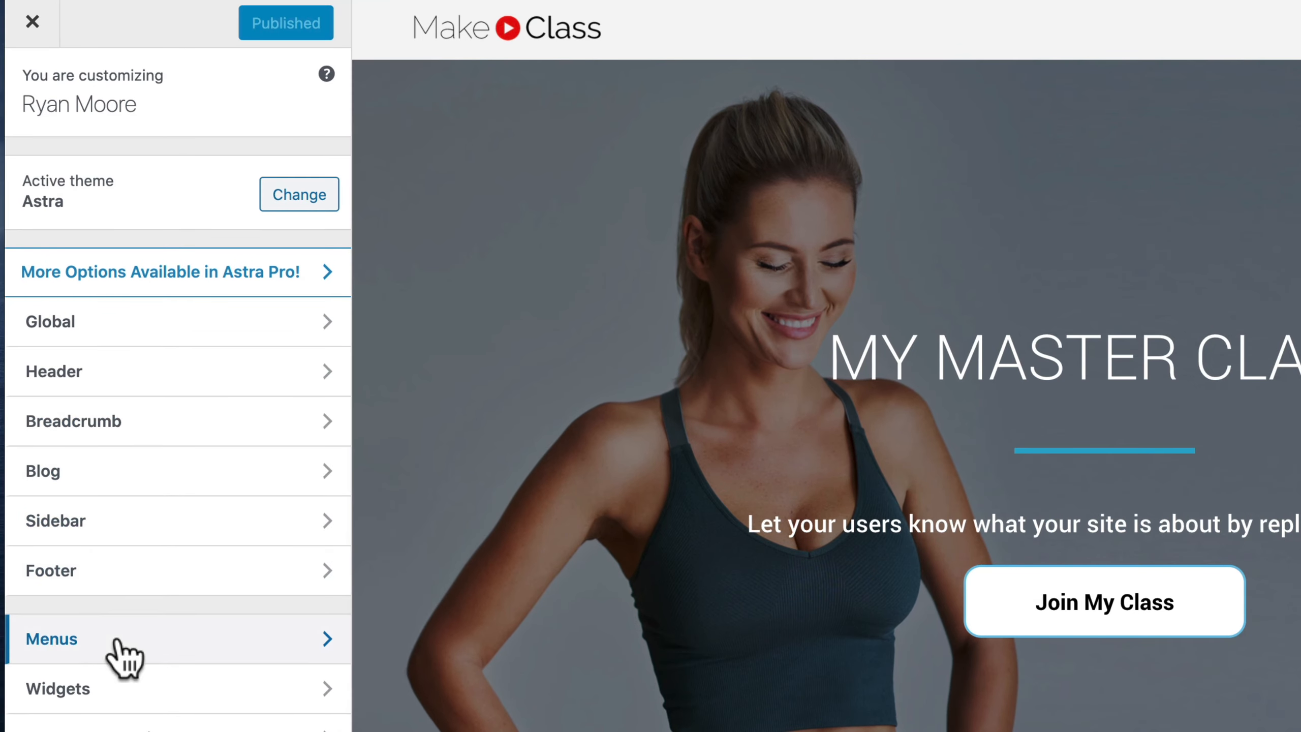
pyautogui.click(121, 661)
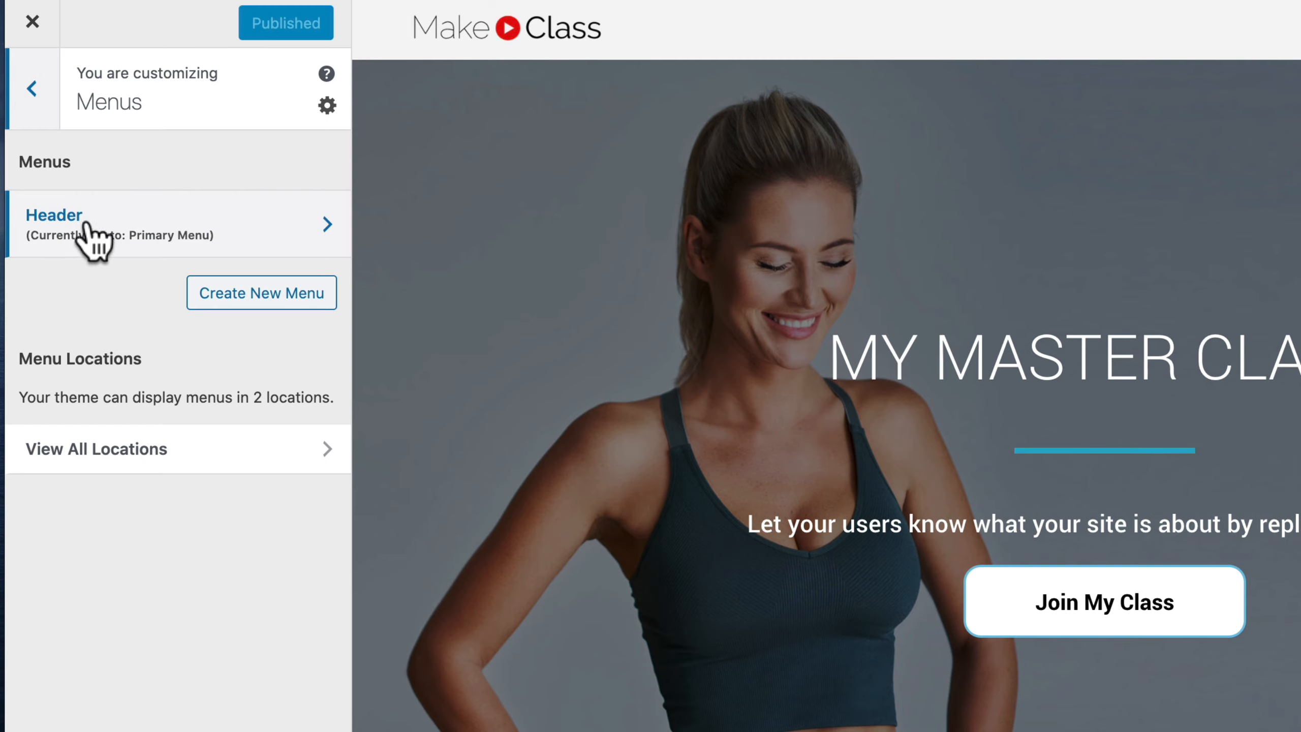
pyautogui.click(136, 240)
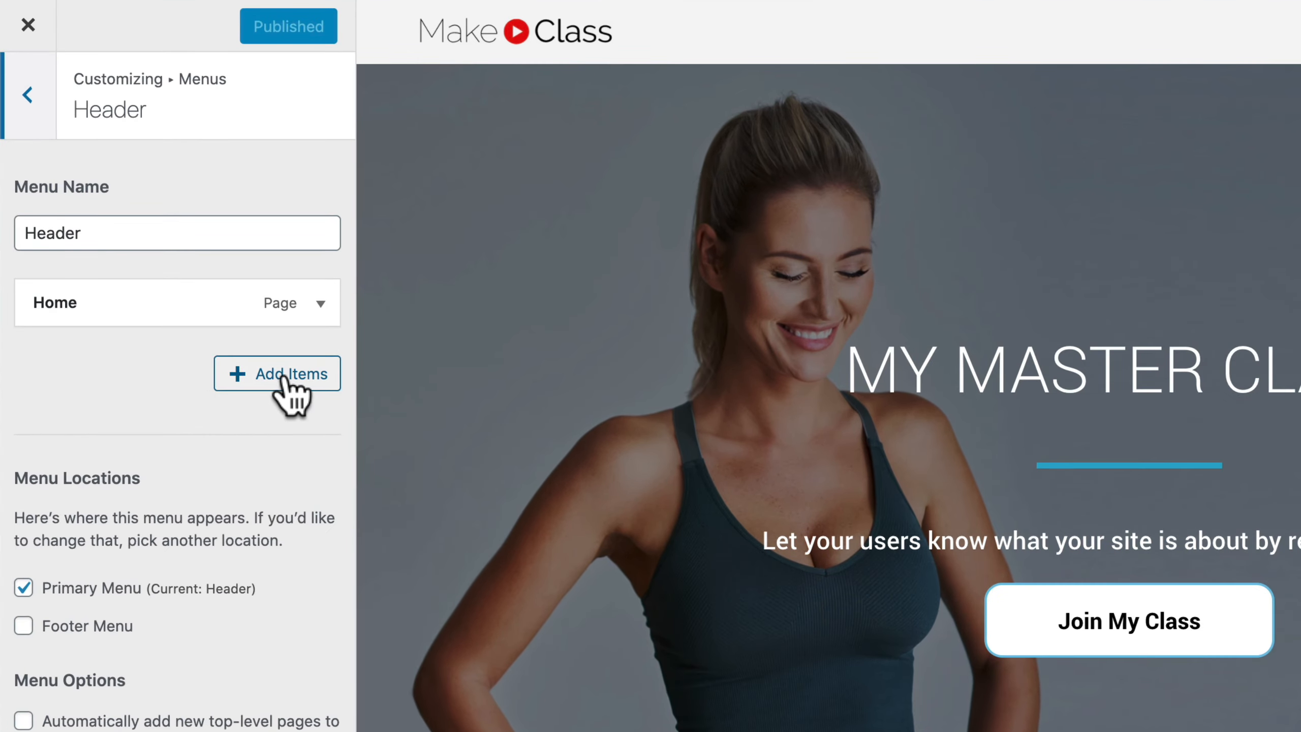
# Add the About page to the Header menu below Home and publish the change.
pyautogui.click(289, 379)
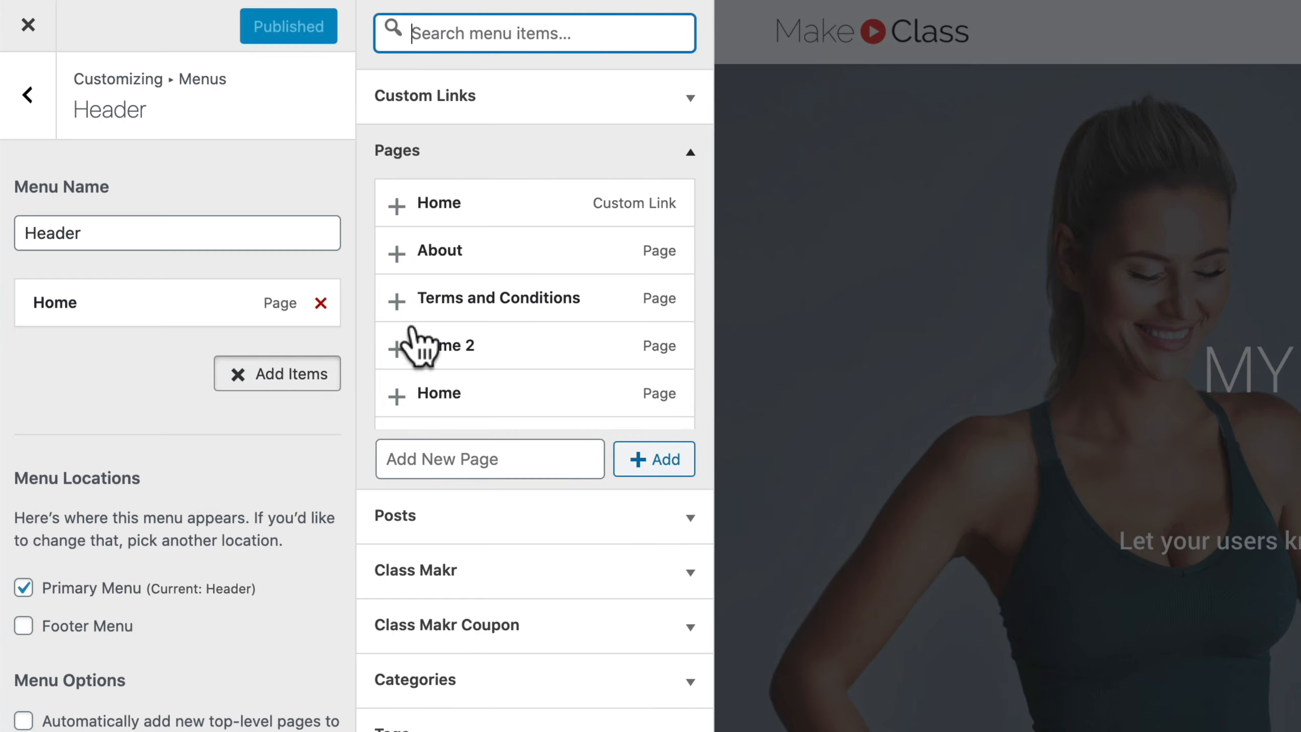
pyautogui.scroll(-4, 558, 308)
pyautogui.scroll(4, 559, 307)
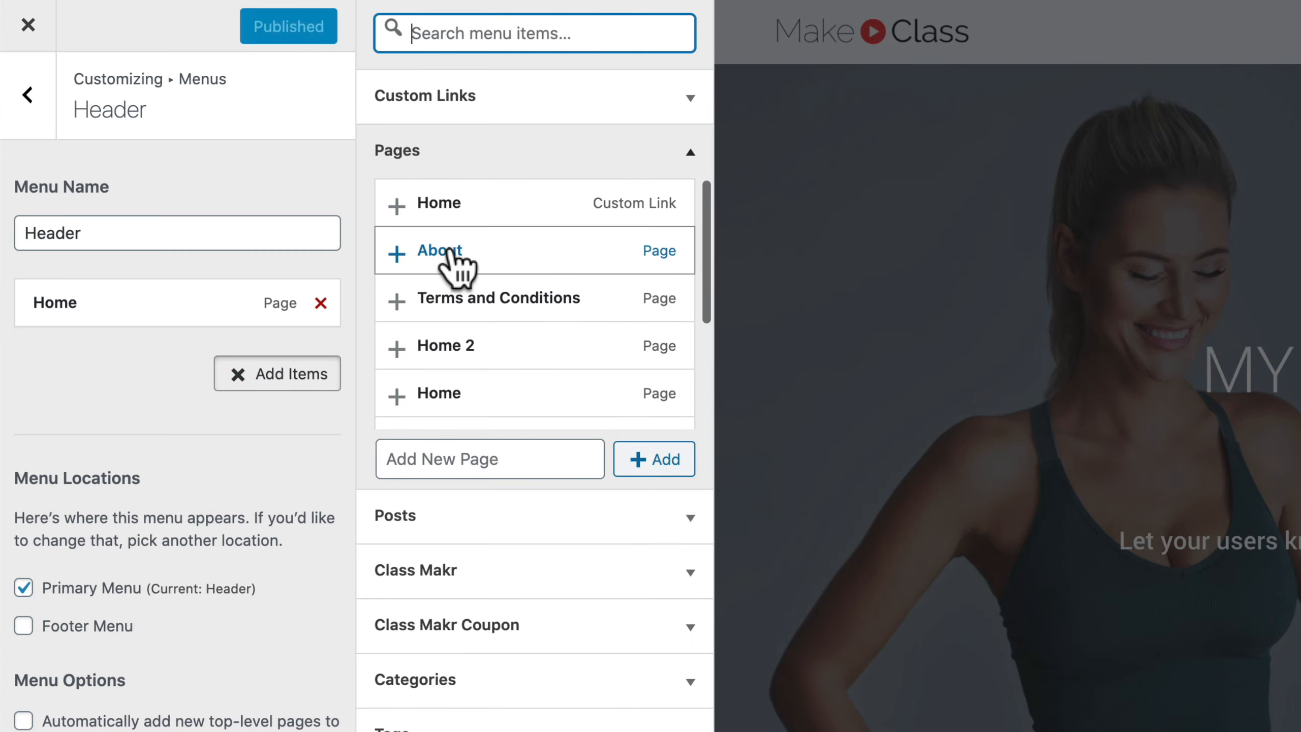
pyautogui.click(524, 253)
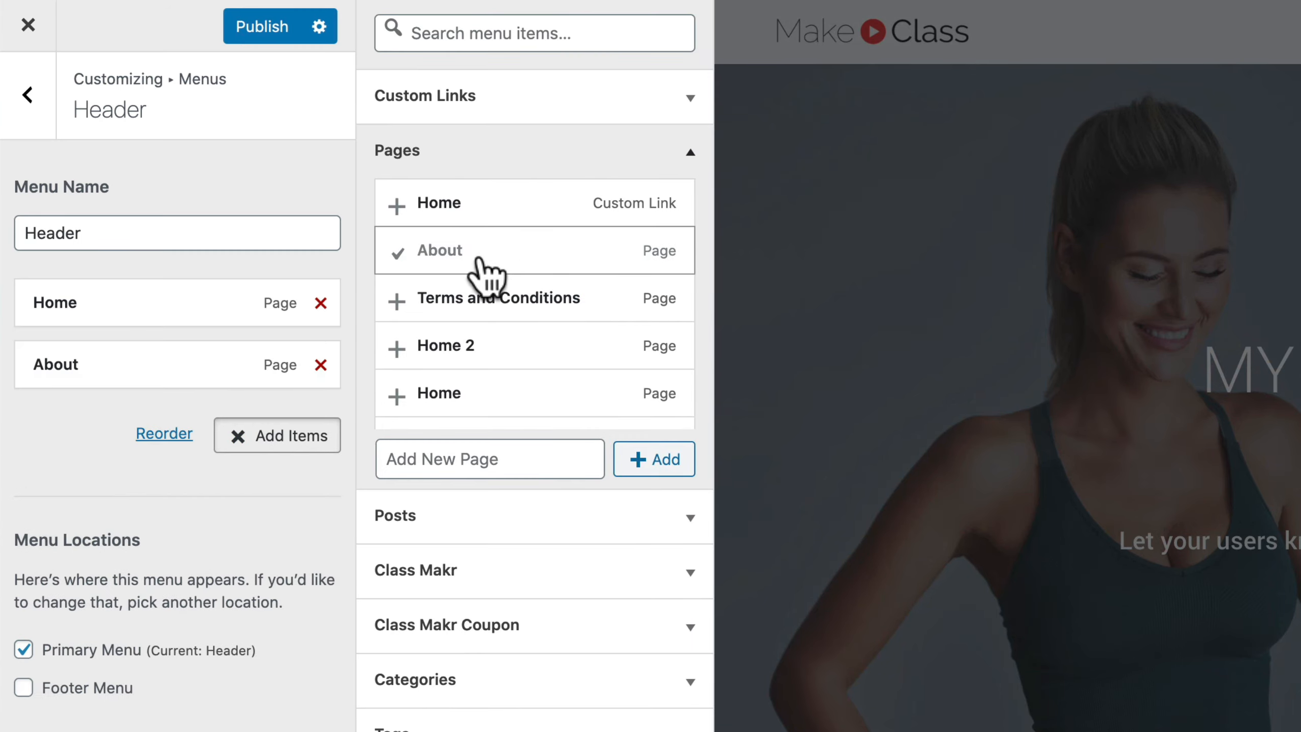
pyautogui.moveTo(132, 374)
pyautogui.mouseDown()
pyautogui.moveTo(130, 285)
pyautogui.moveTo(119, 355)
pyautogui.mouseUp()
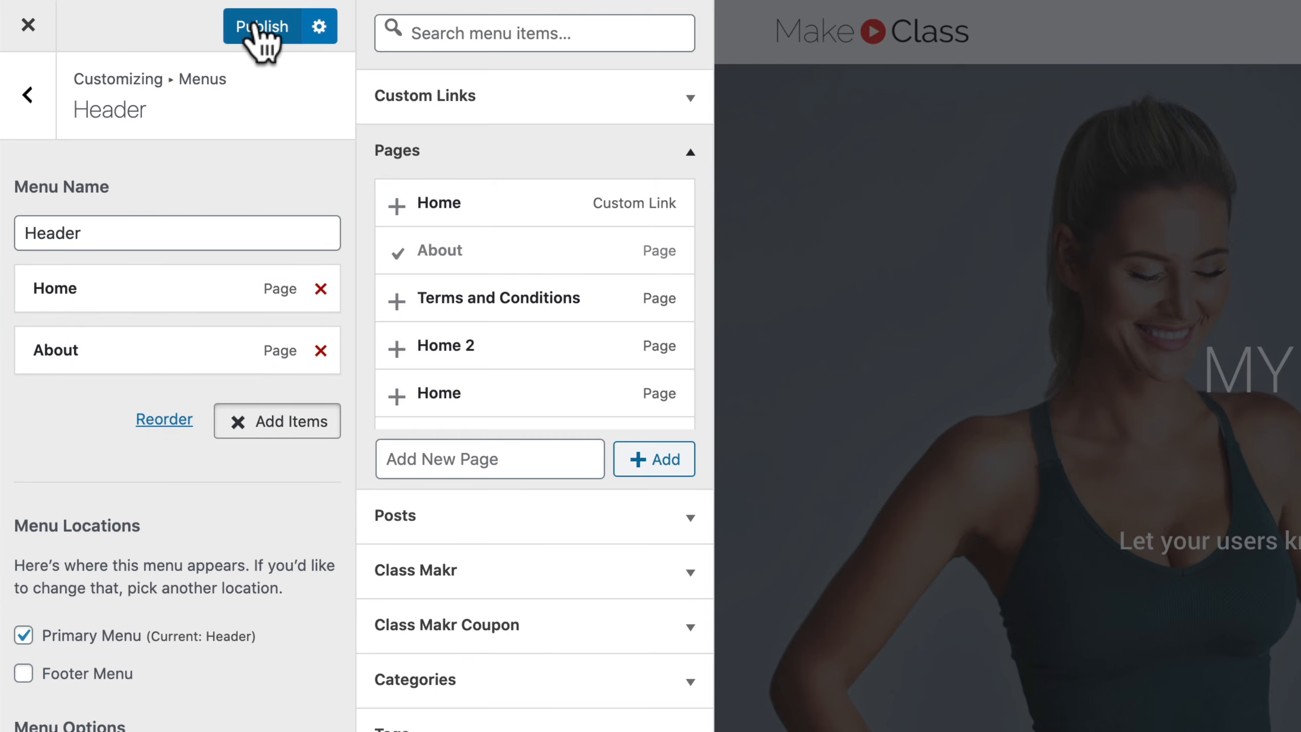
pyautogui.click(256, 25)
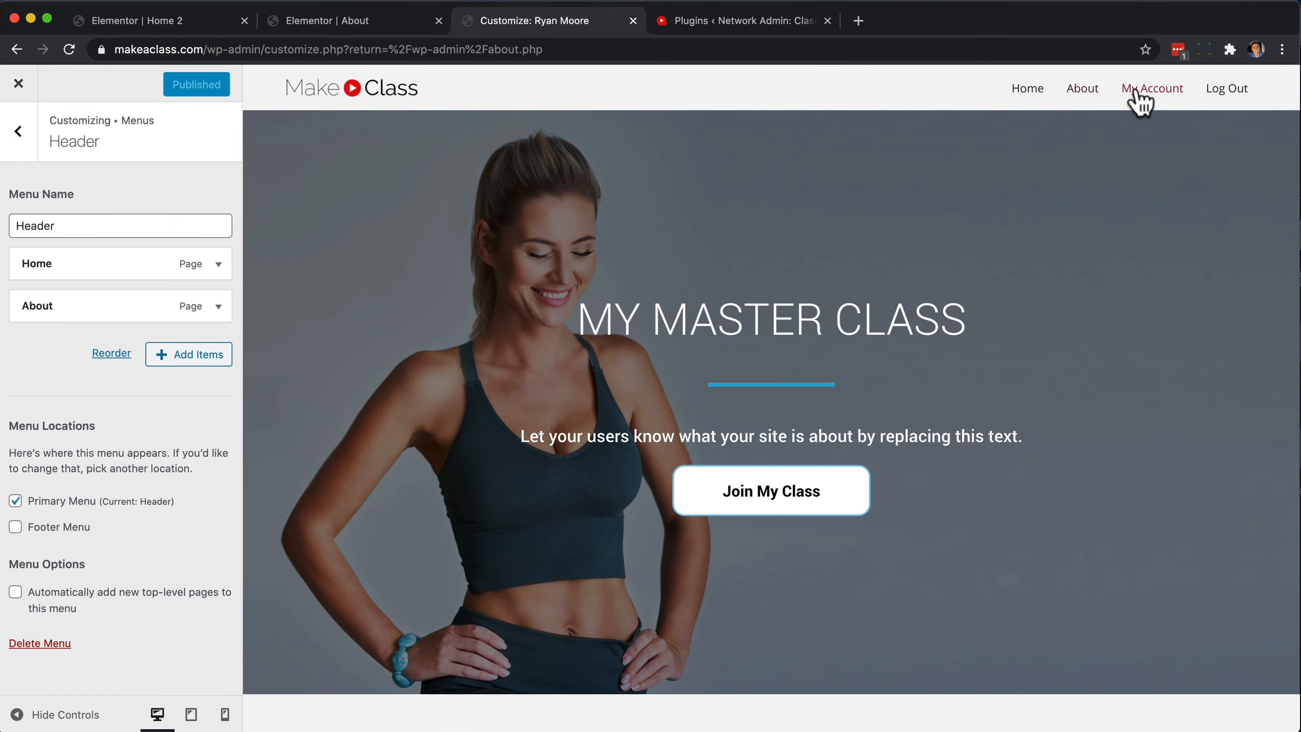
# Try placing About before Home in the Header menu, and restore Home to first place.
pyautogui.moveTo(112, 262); pyautogui.dragTo(110, 302)
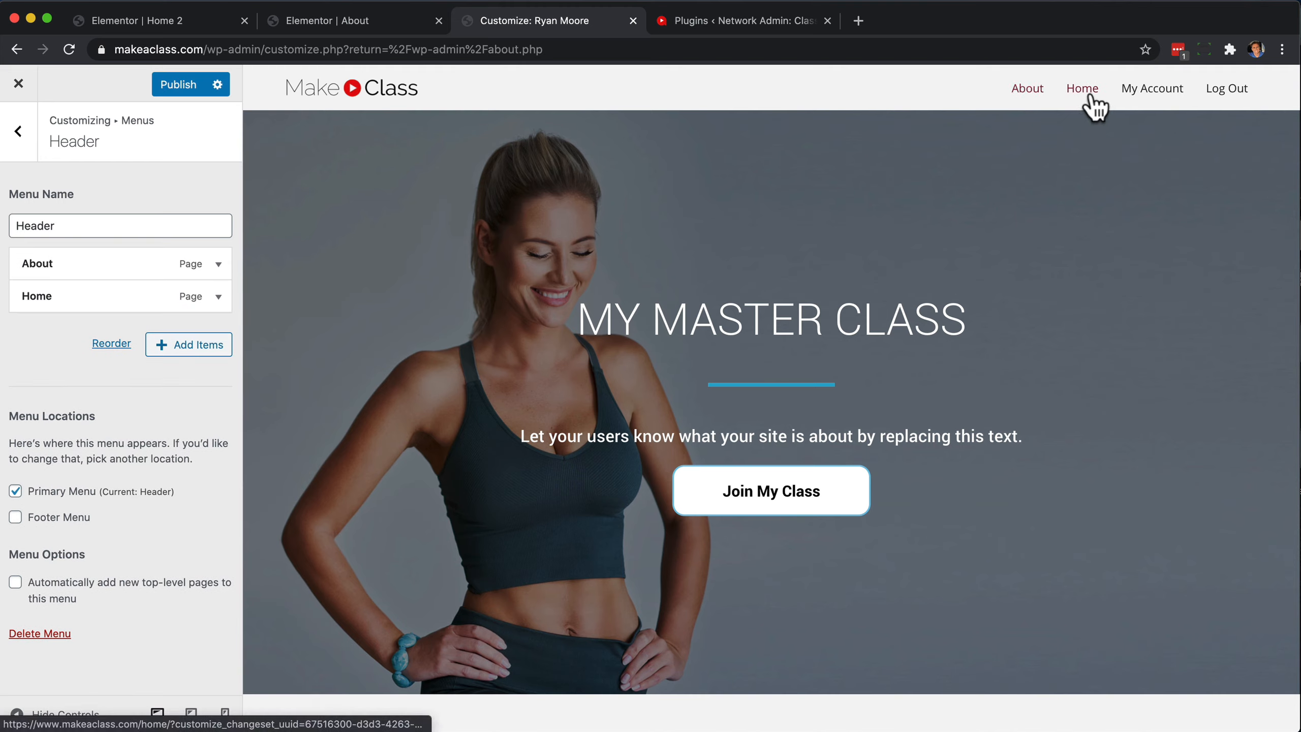
pyautogui.moveTo(143, 302); pyautogui.dragTo(145, 258)
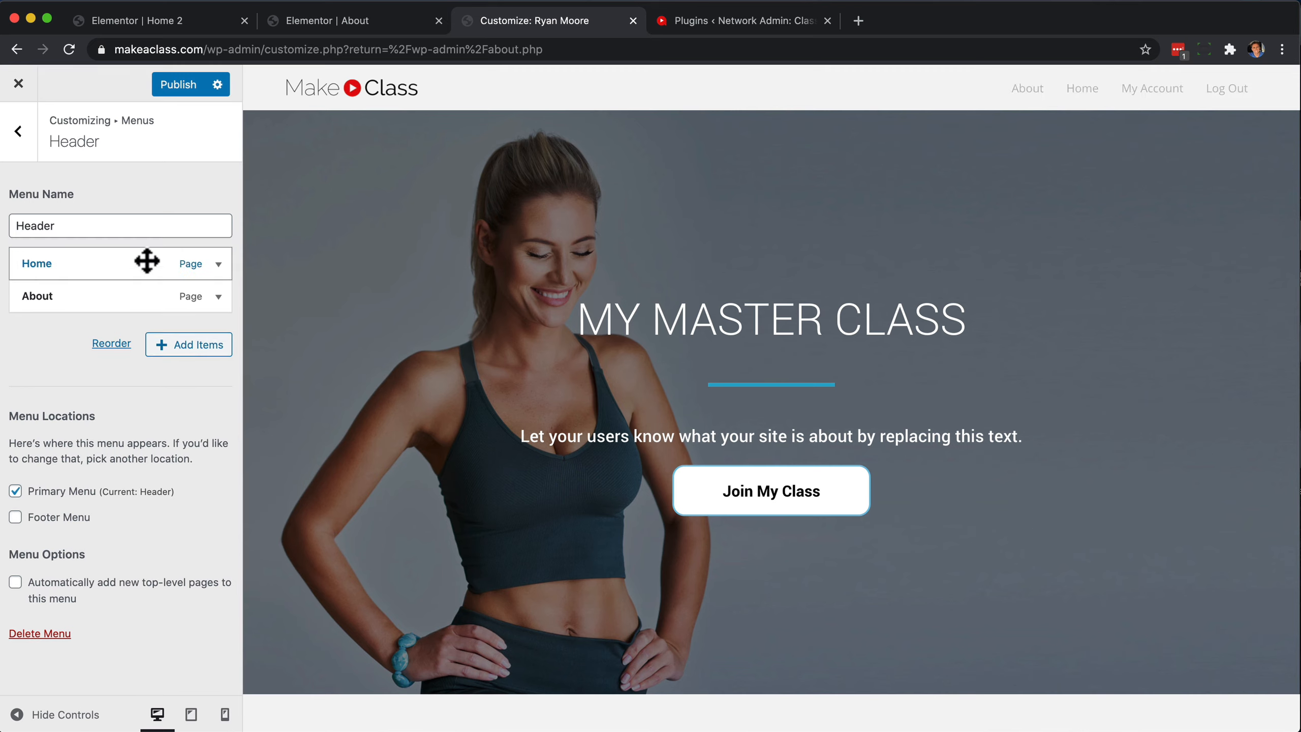
# Try the navigation label About Us on the About menu item, restore it to About, and publish the menu.
pyautogui.click(219, 298)
pyautogui.click(82, 349)
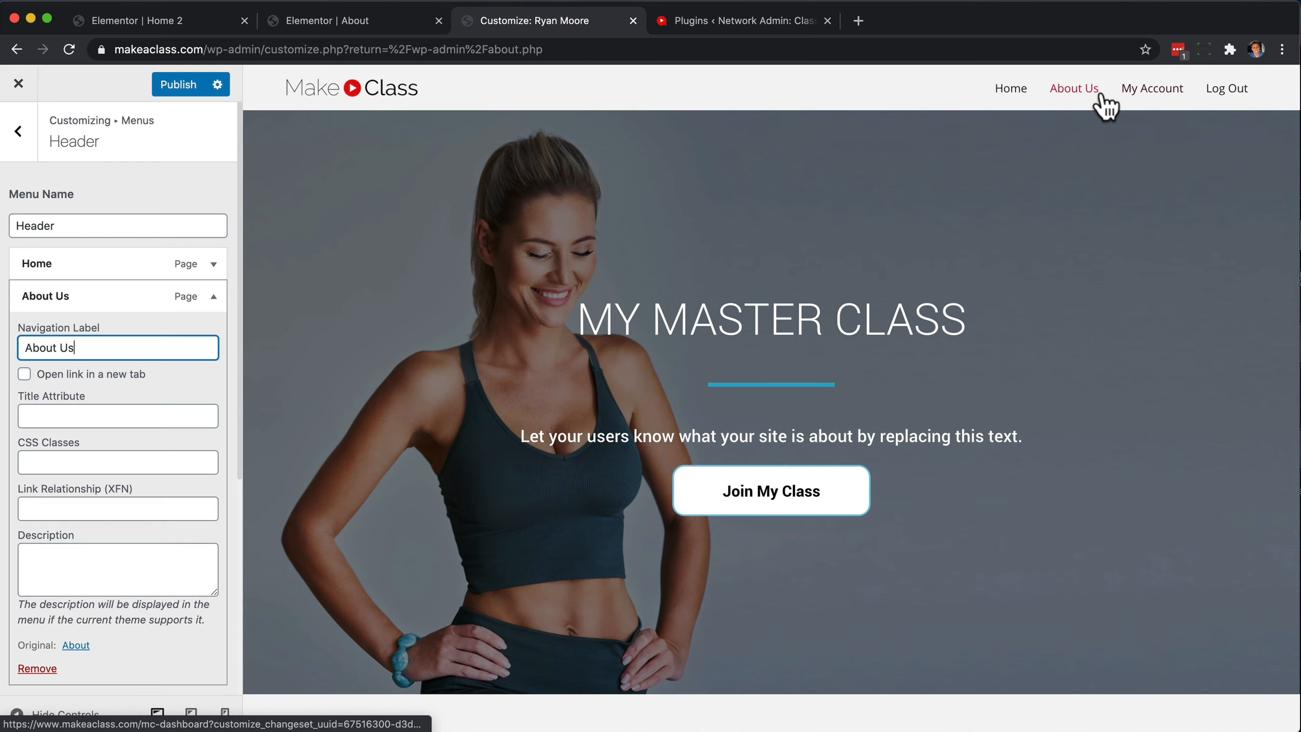
pyautogui.press('BackSpace')
pyautogui.press('BackSpace')
pyautogui.press('BackSpace')
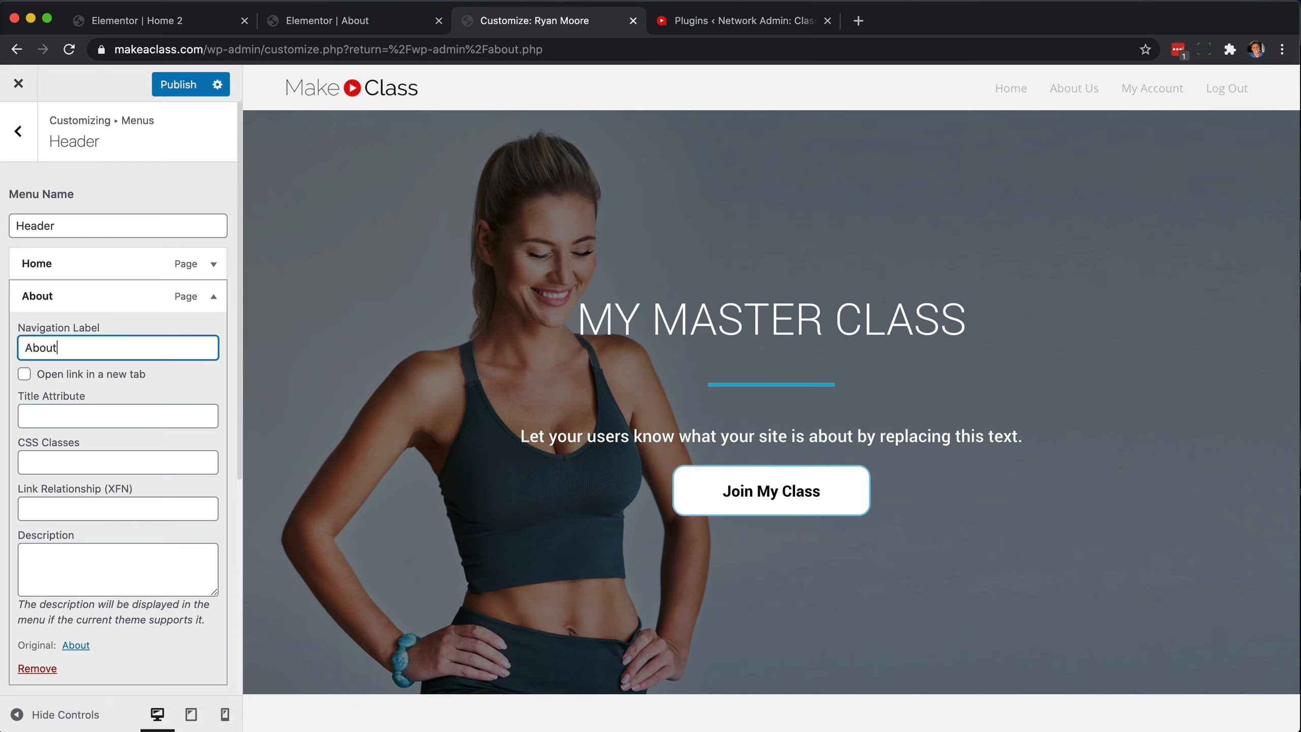
pyautogui.click(172, 87)
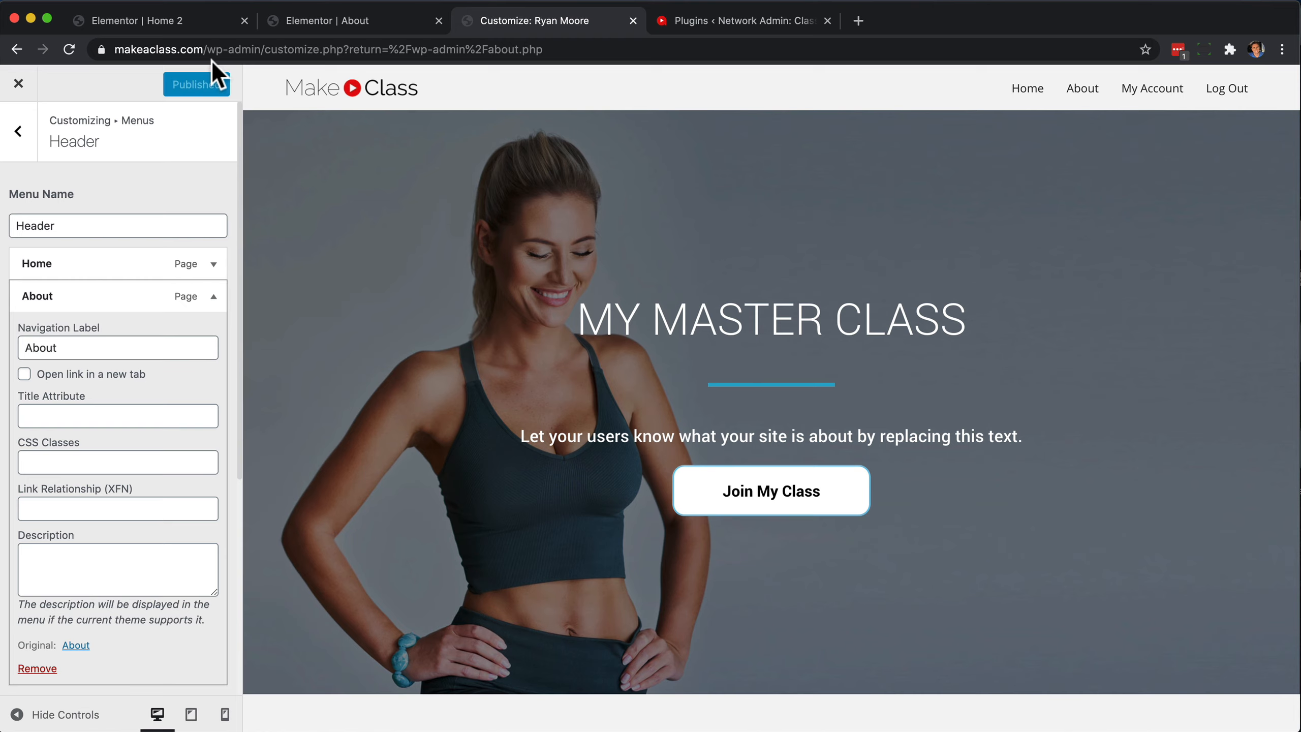
# Load the site's homepage, follow the About link in its header, and review the live About page.
pyautogui.moveTo(209, 49); pyautogui.dragTo(751, 175)
pyautogui.press('BackSpace')
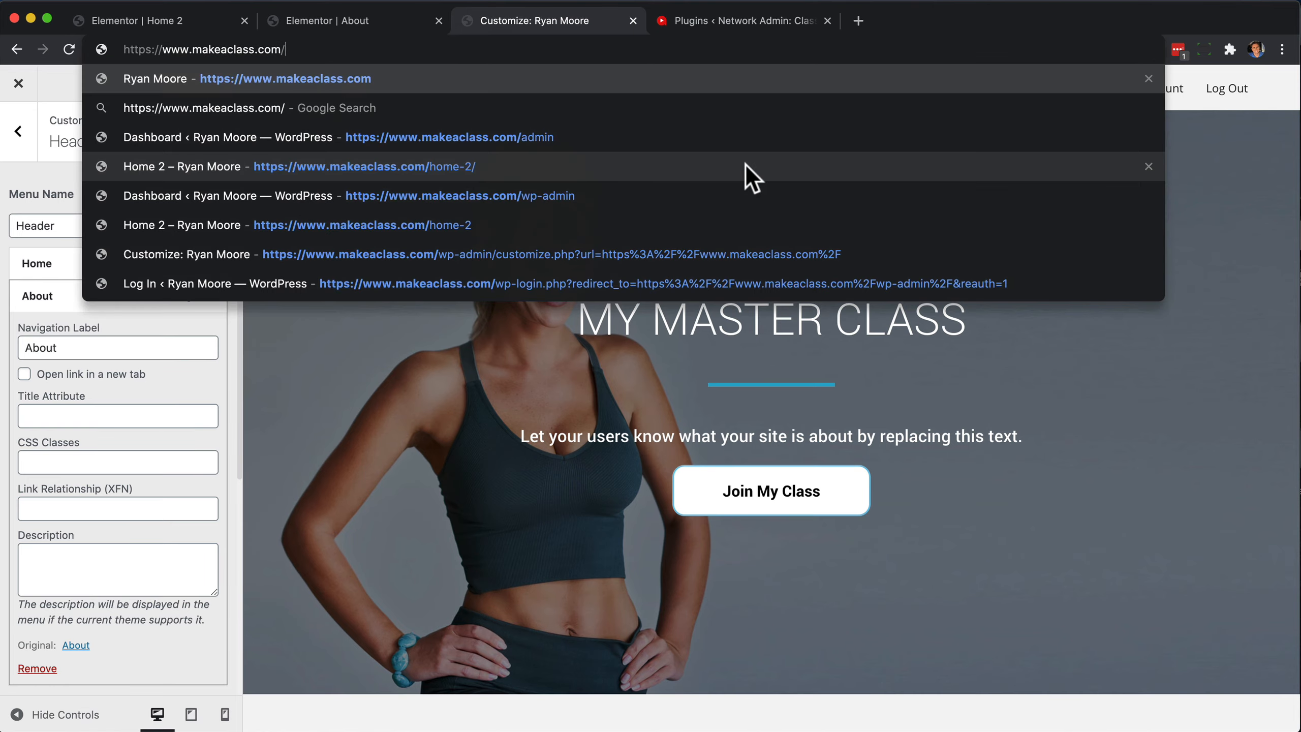
pyautogui.press('Return')
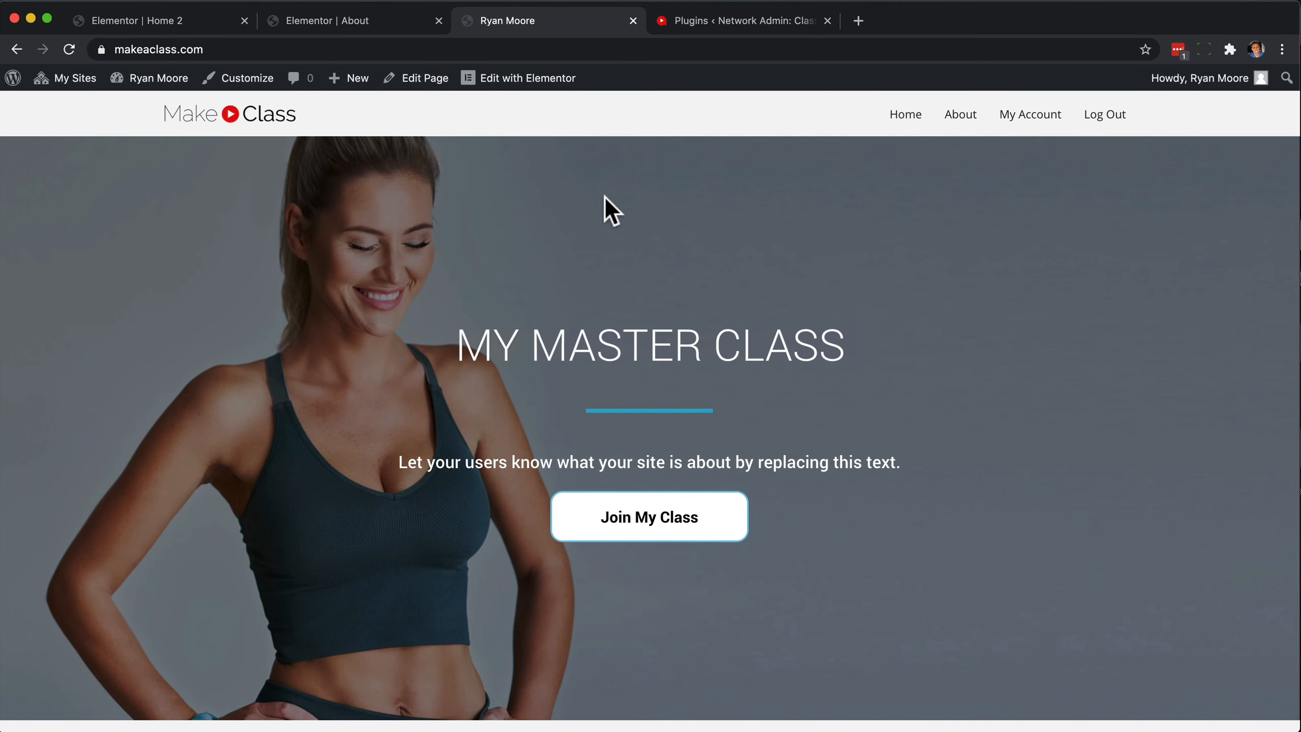
pyautogui.click(958, 116)
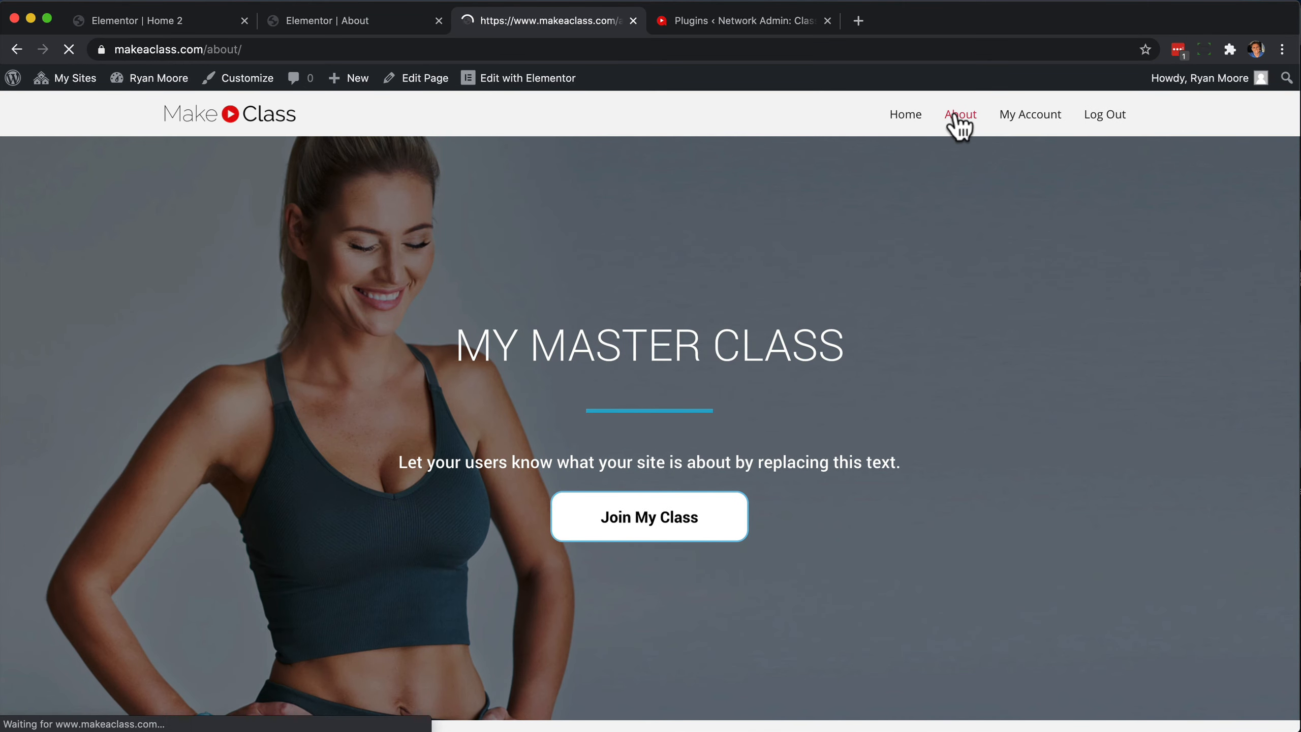
pyautogui.scroll(-15, 845, 399)
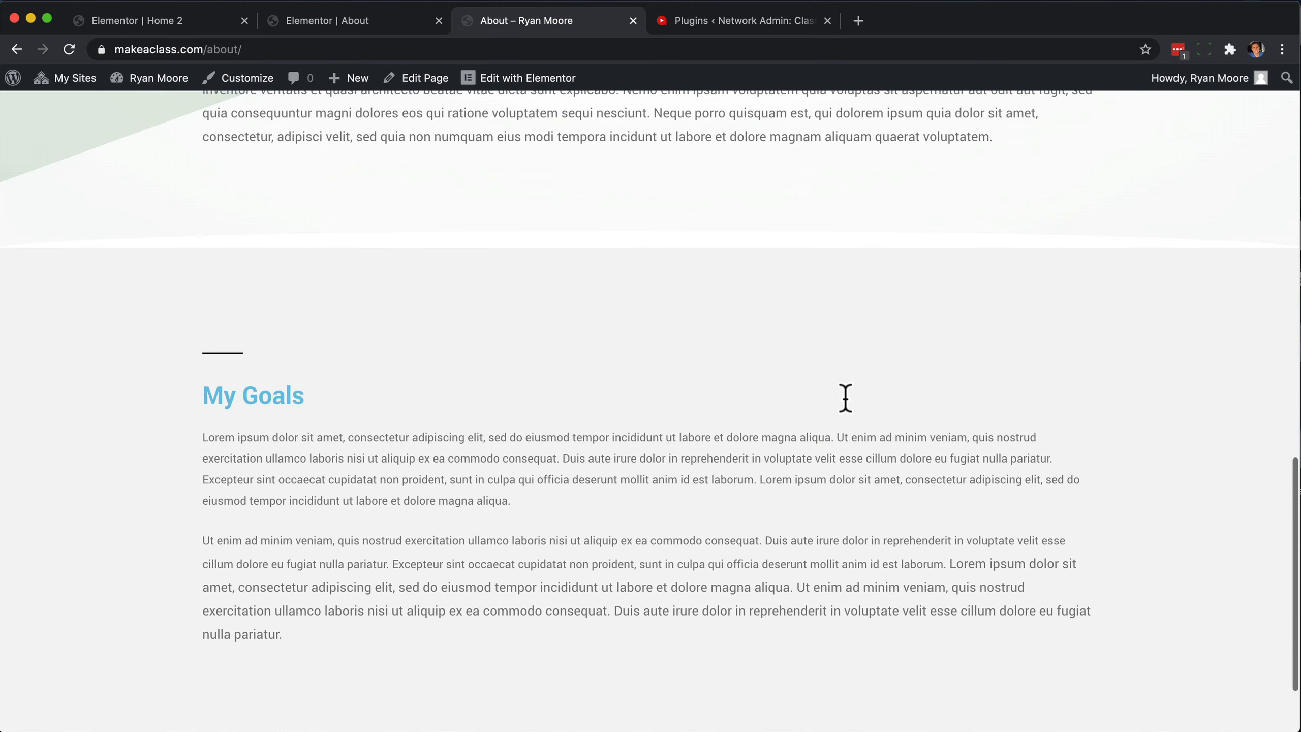
pyautogui.scroll(10, 845, 410)
pyautogui.scroll(5, 845, 400)
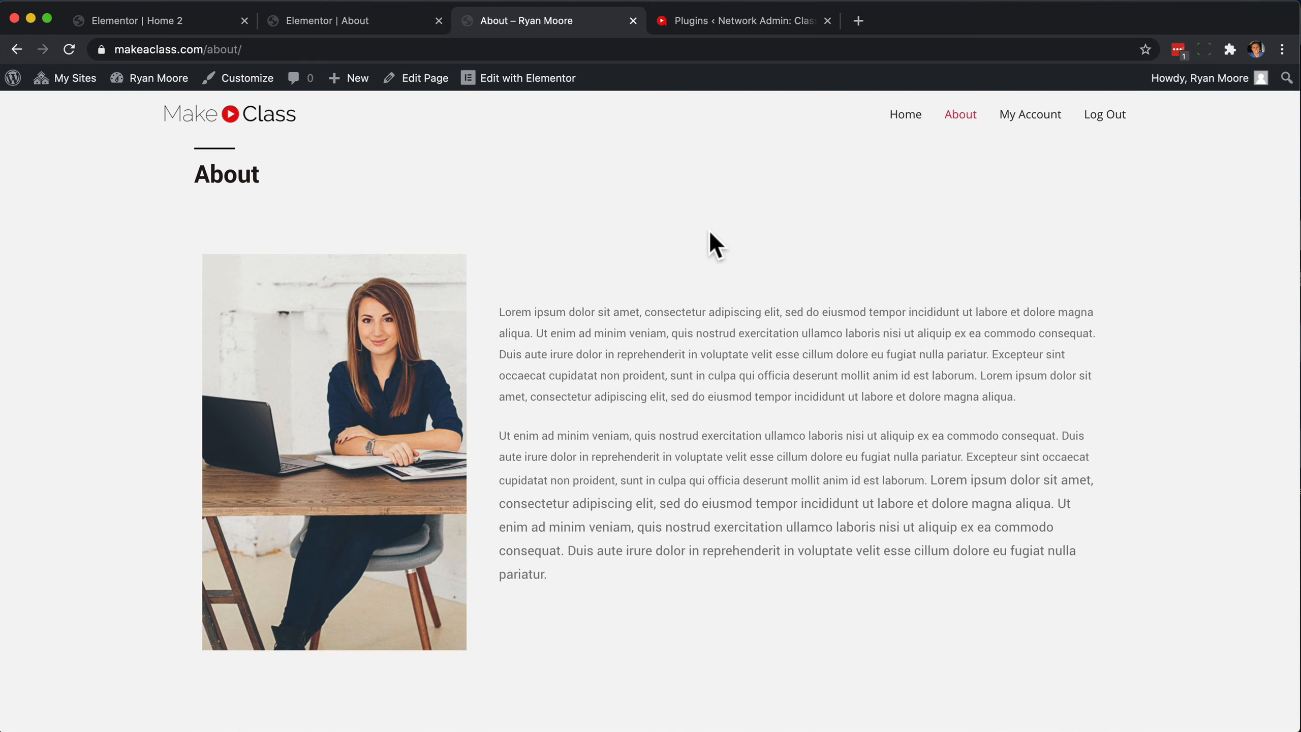
# Add a new page from the WordPress page list and title it Contact.
pyautogui.moveTo(11, 82)
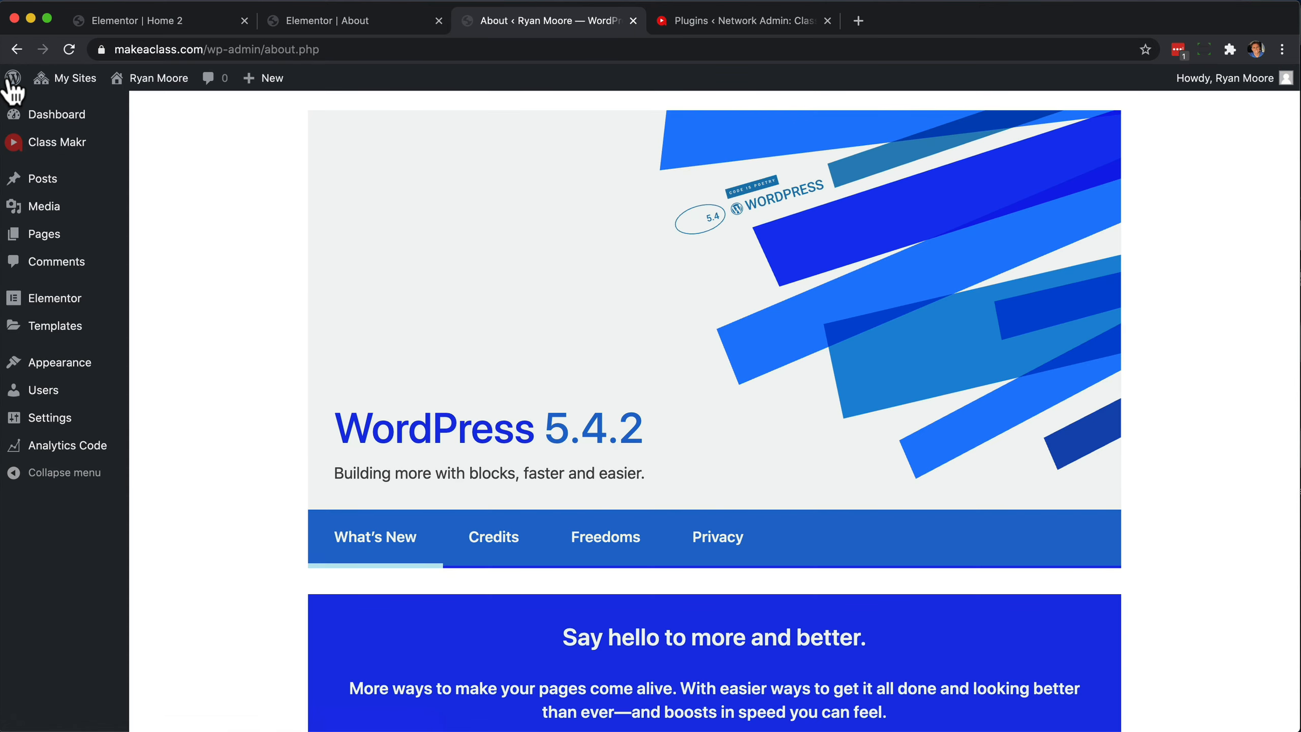
pyautogui.moveTo(51, 247)
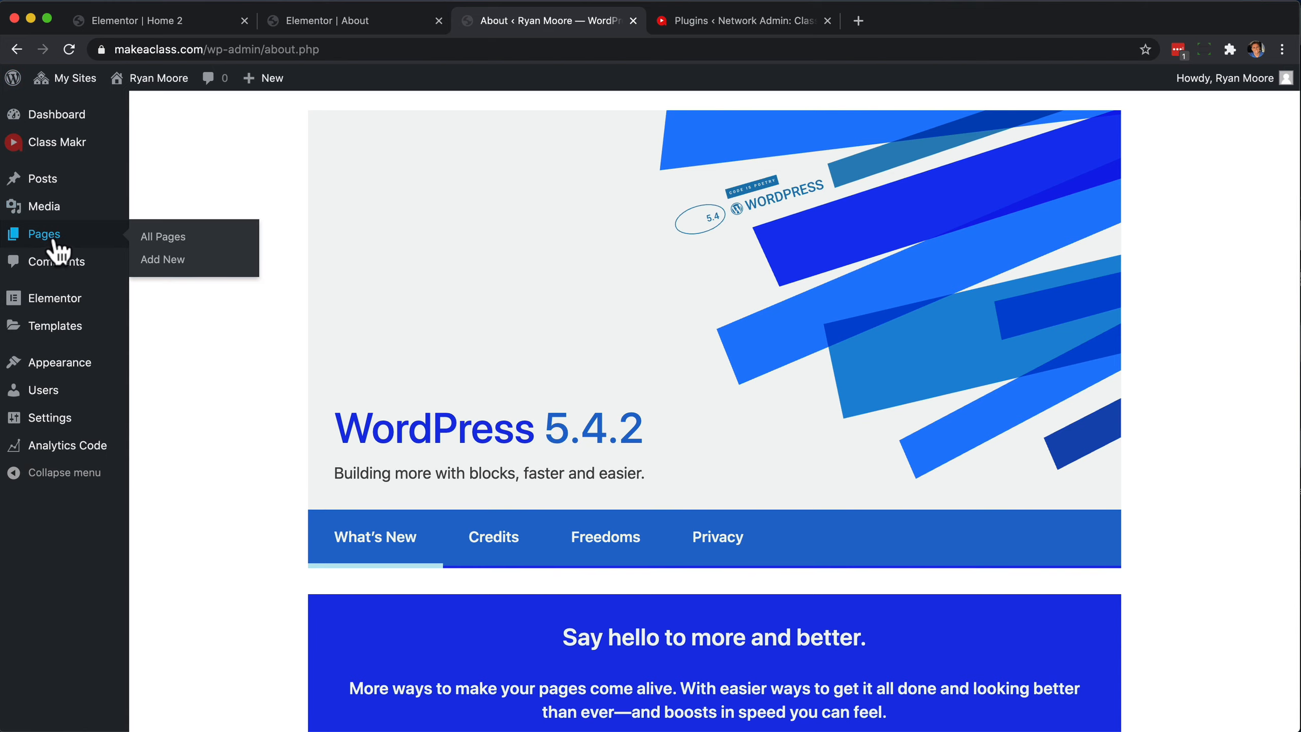
pyautogui.click(166, 240)
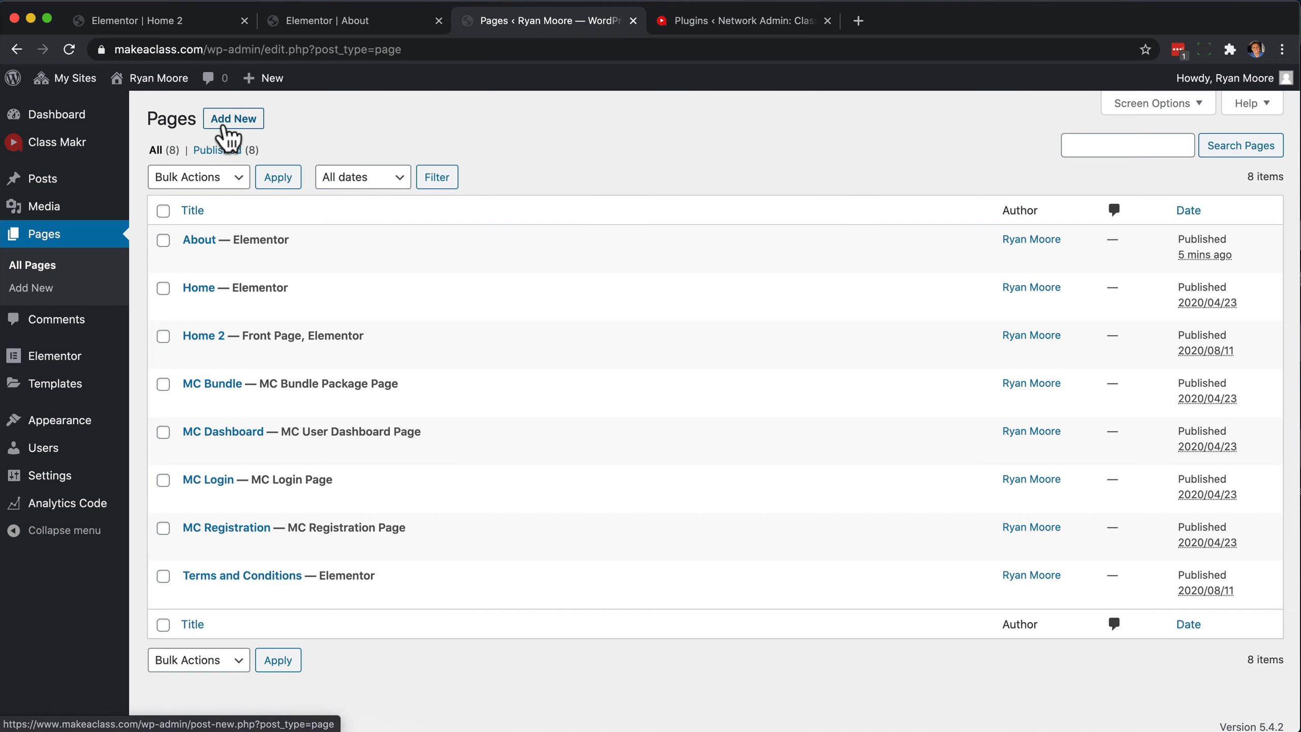
pyautogui.rightClick(229, 125)
pyautogui.click(229, 124)
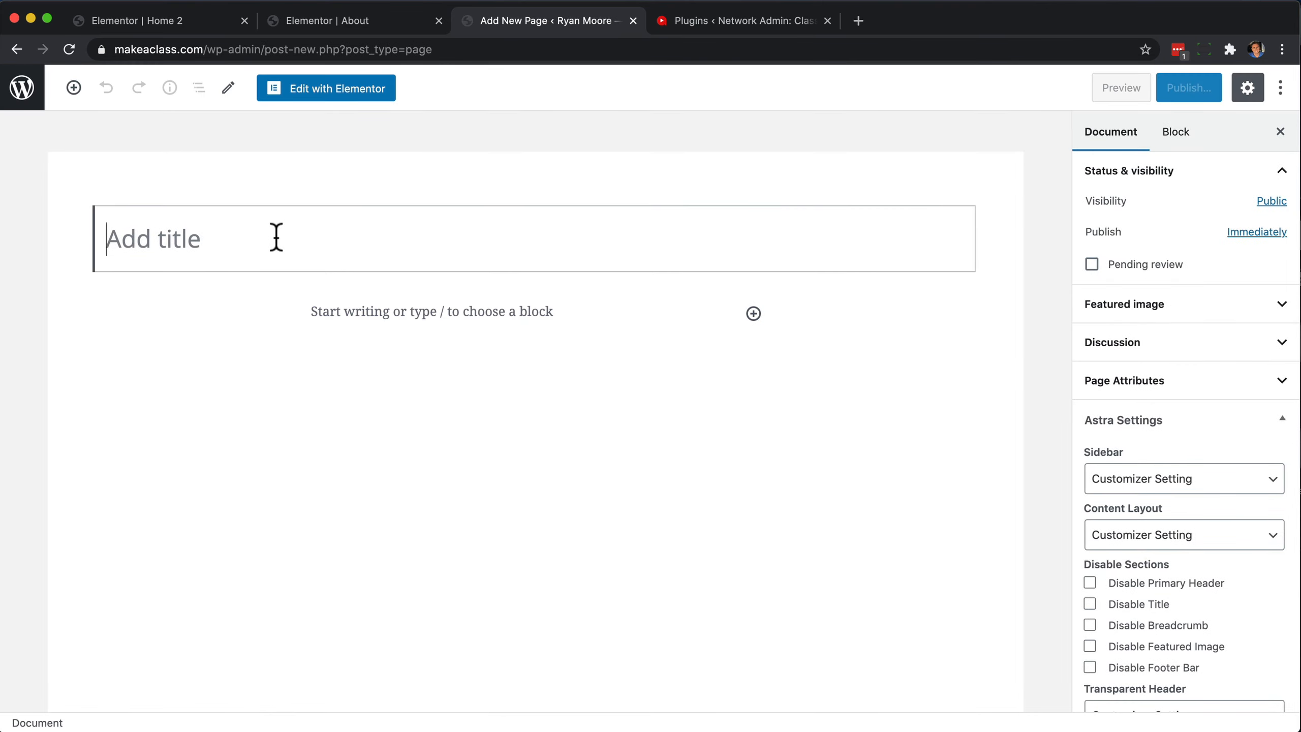
pyautogui.write('Contact')
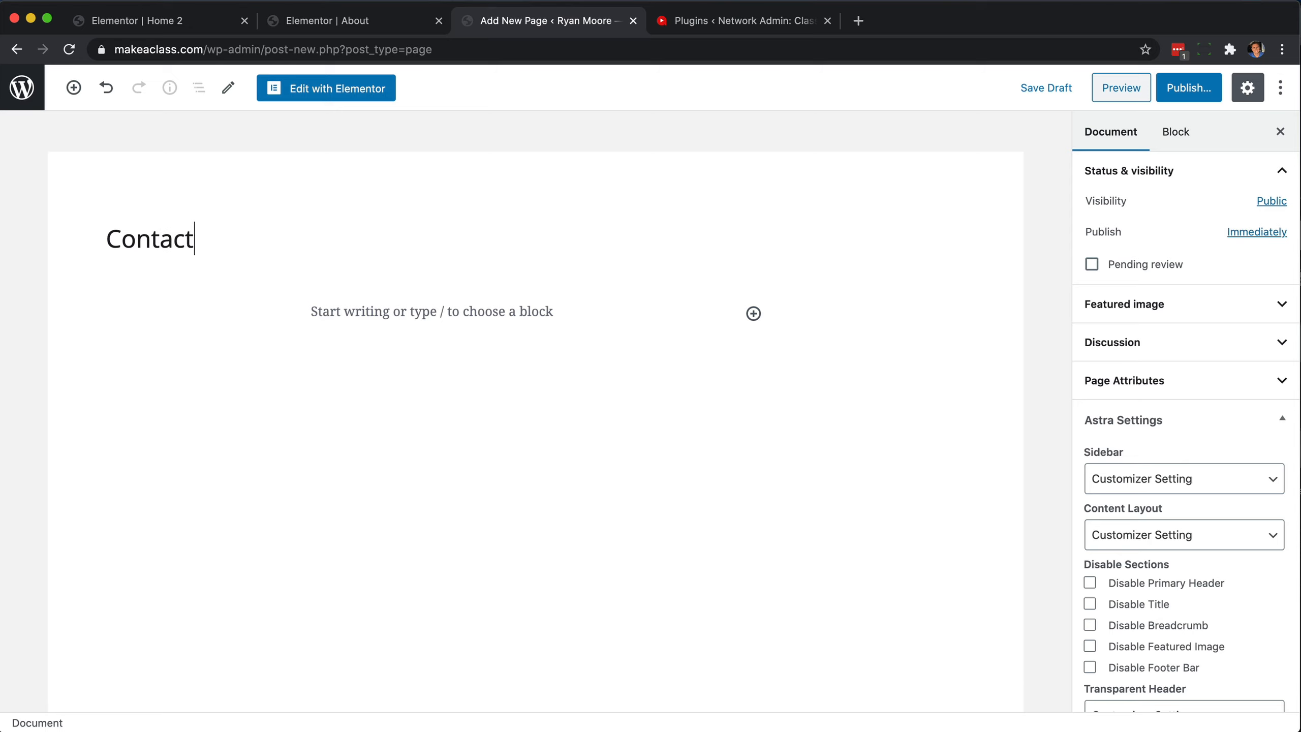
pyautogui.scroll(-1, 1101, 528)
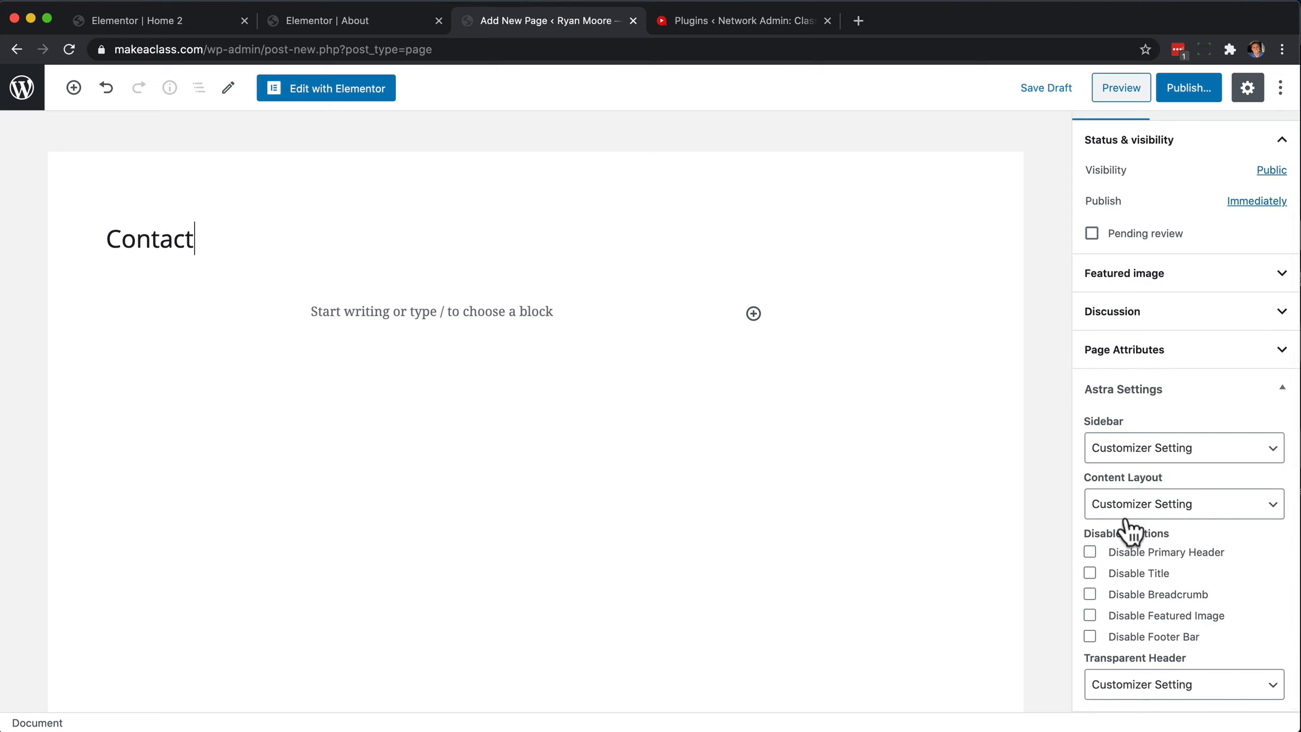
# Set the Contact page's content layout to Full Width / Stretched and open the page in Elementor.
pyautogui.click(1127, 517)
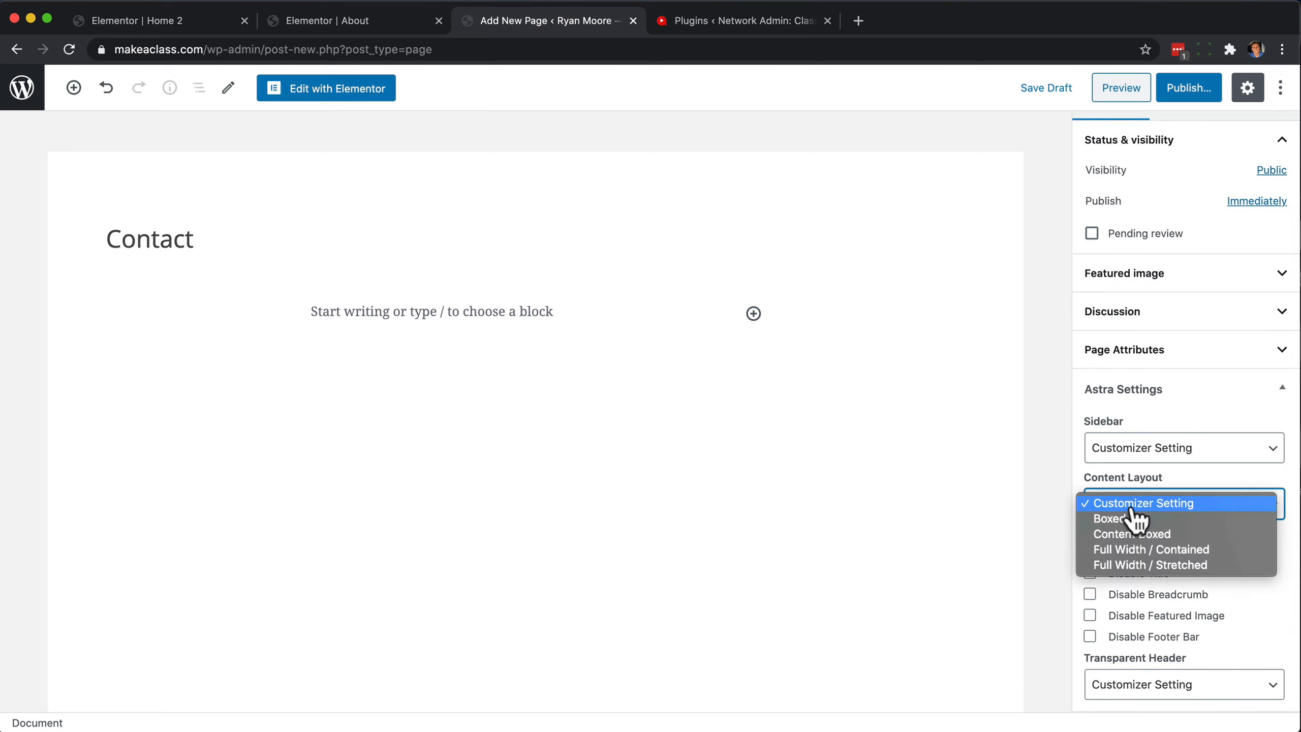
pyautogui.click(1135, 564)
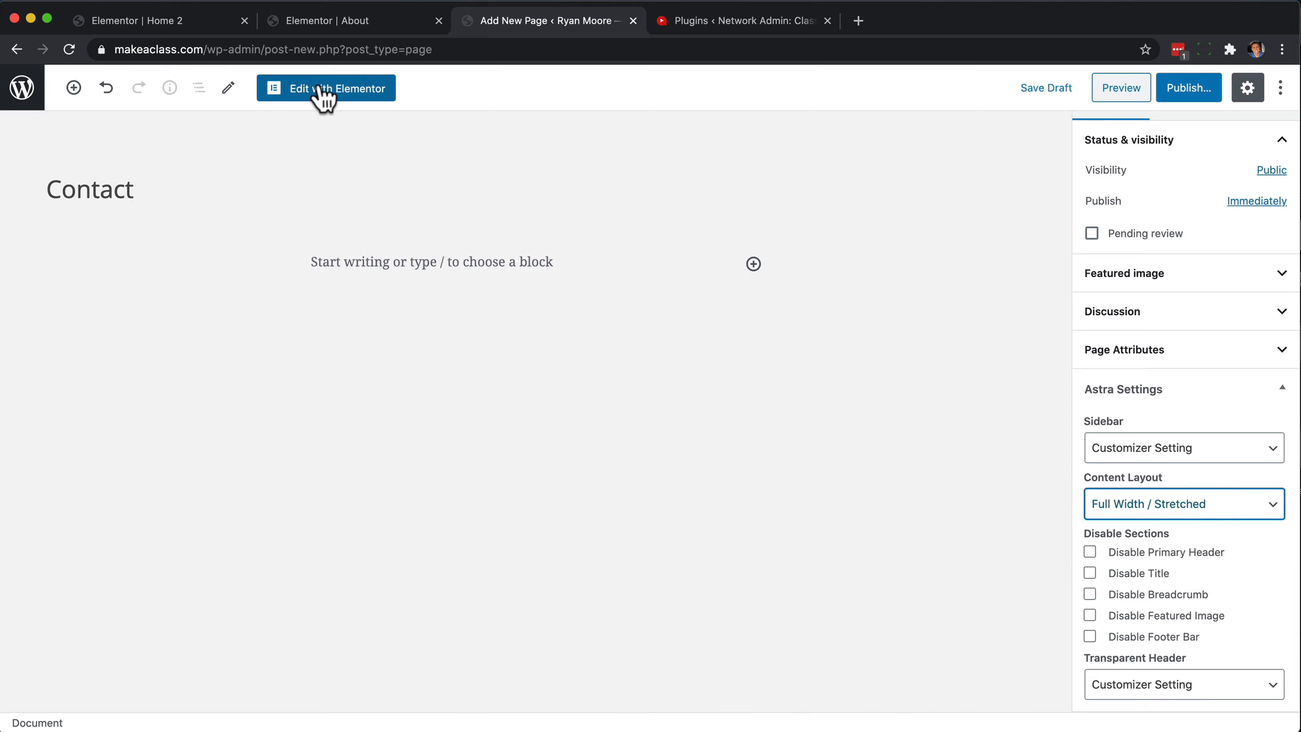
pyautogui.click(351, 89)
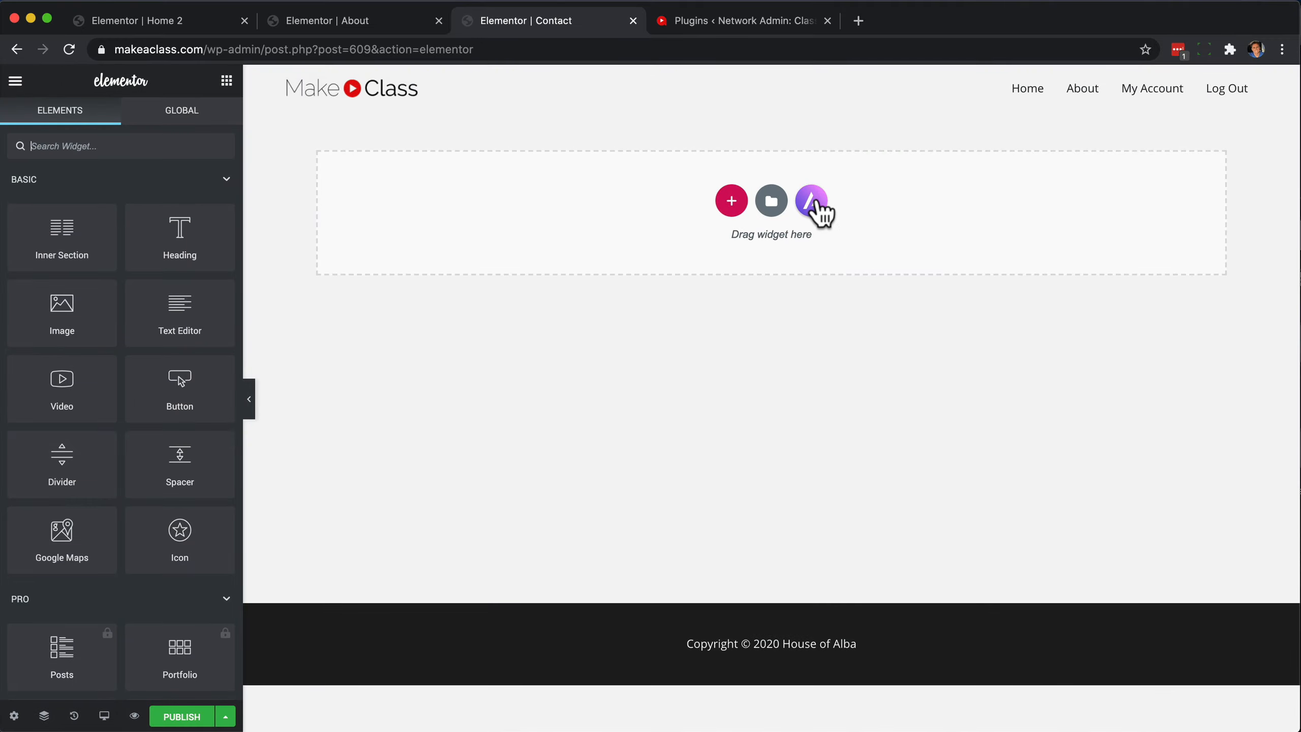
# Search the Elementor page template library for contact and browse the matching page designs.
pyautogui.click(811, 201)
pyautogui.click(1117, 112)
pyautogui.click(773, 202)
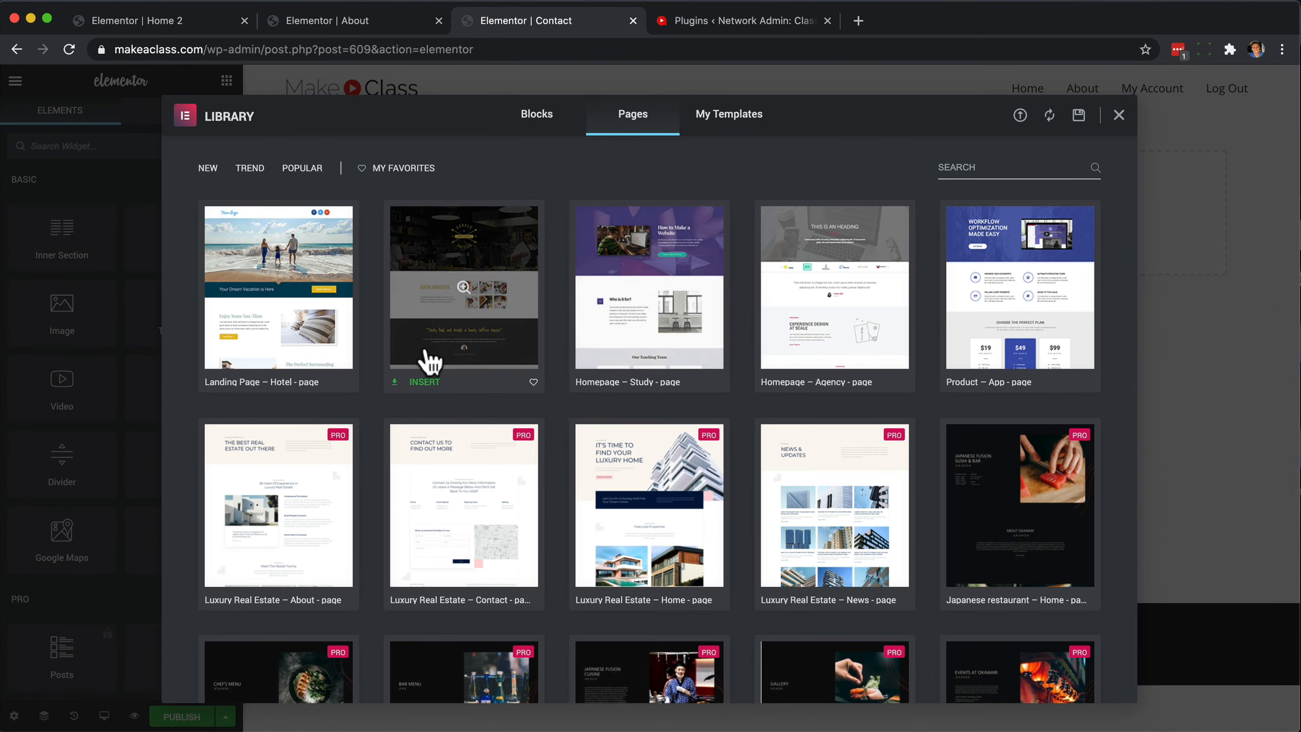
pyautogui.click(976, 167)
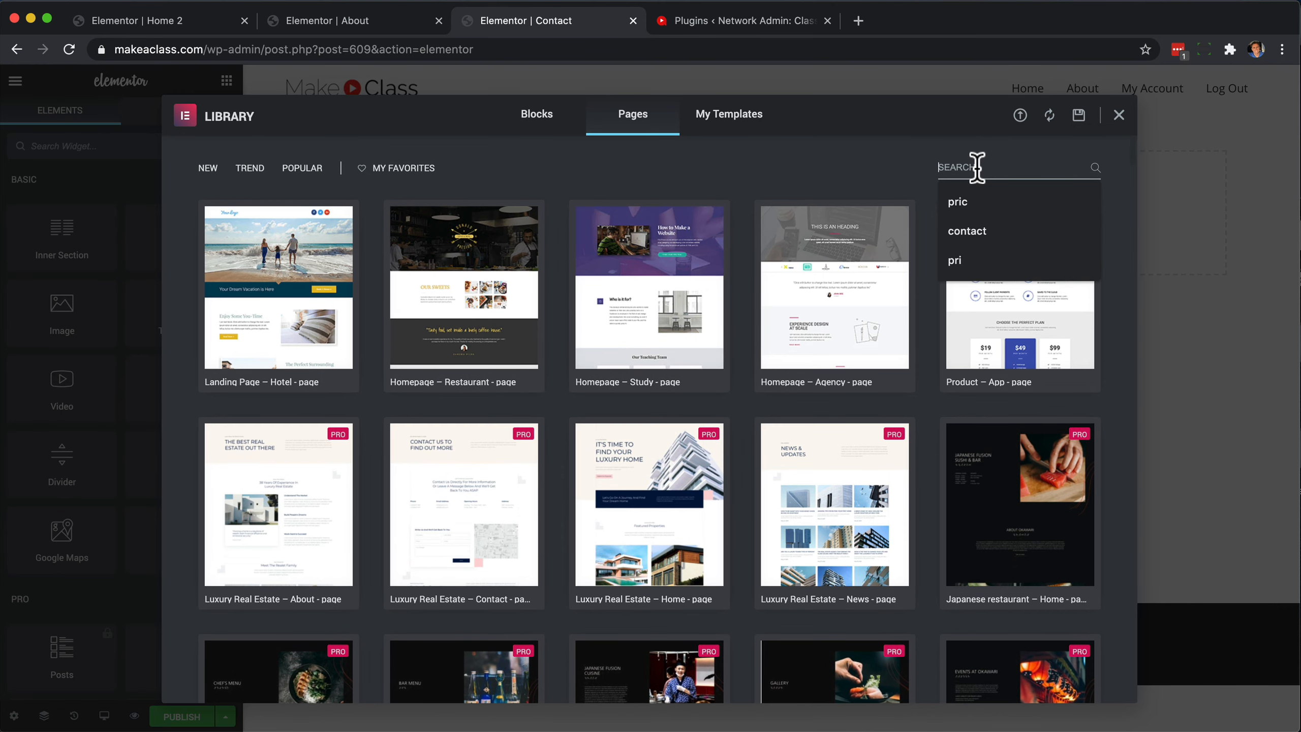
pyautogui.write('contact')
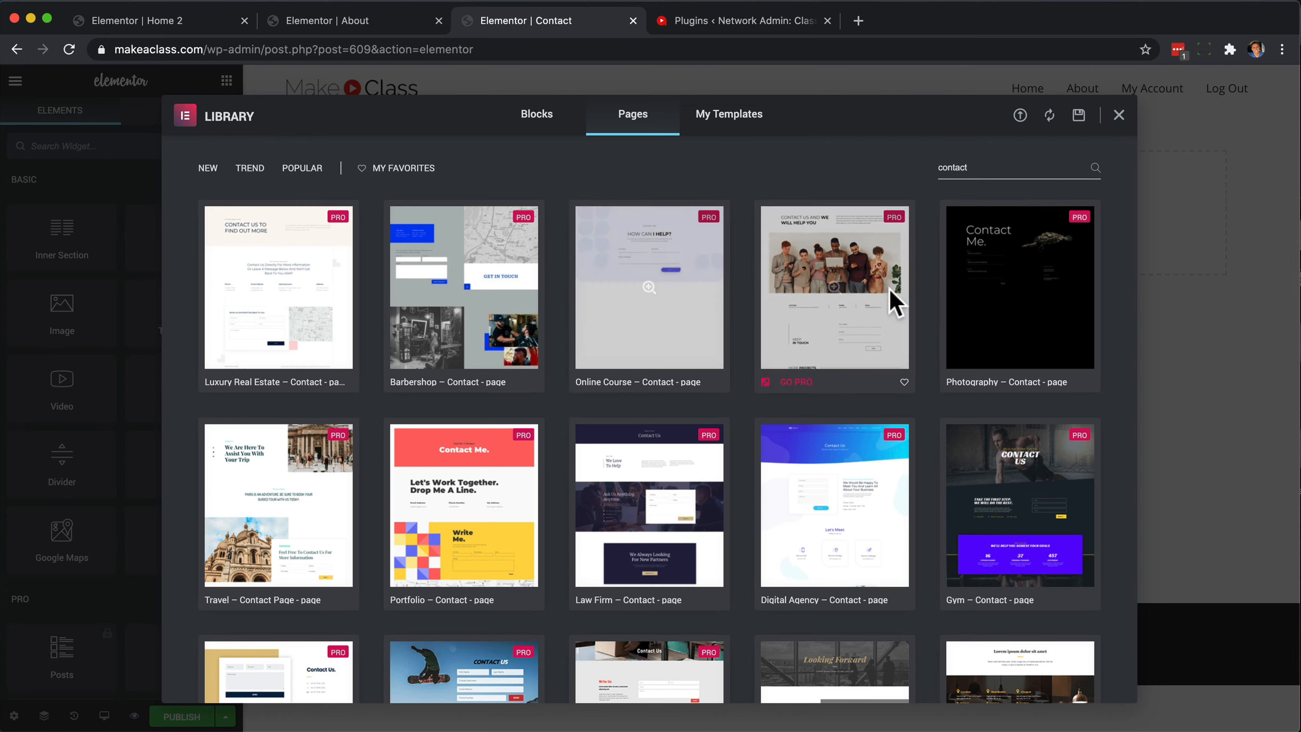
pyautogui.scroll(-4, 735, 422)
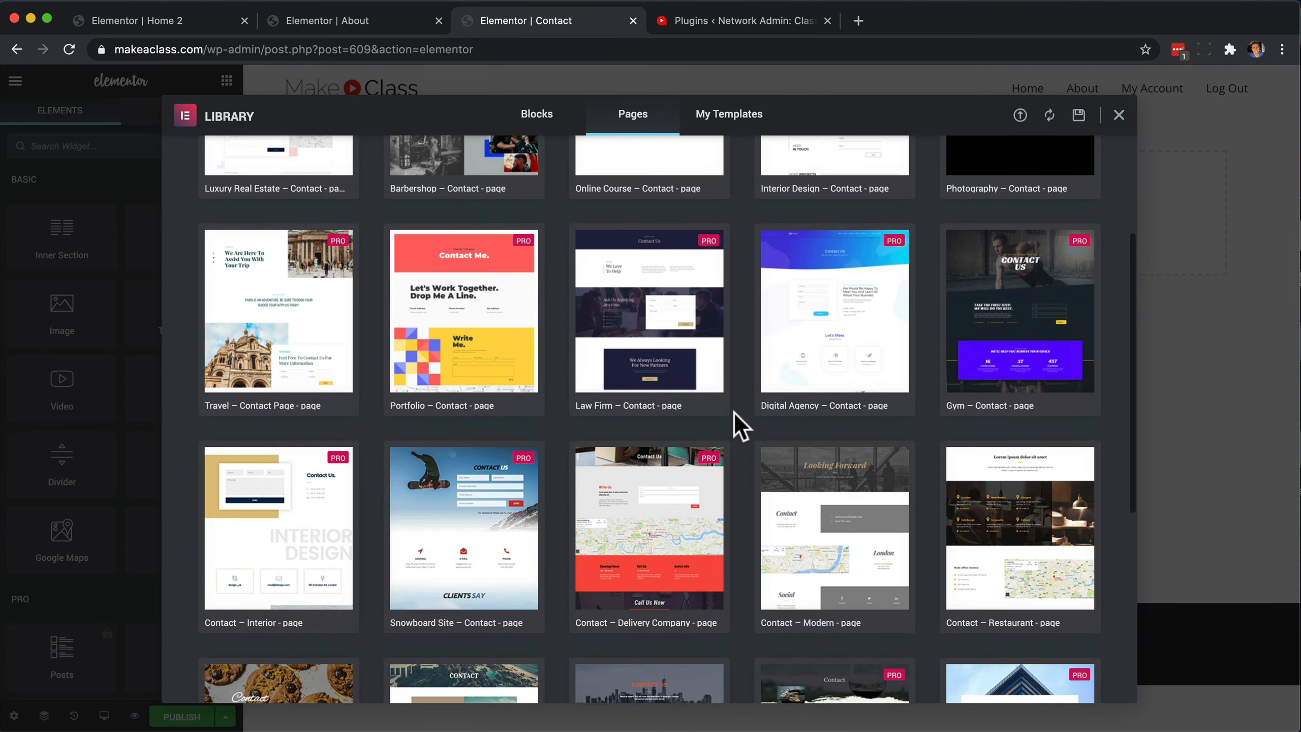
pyautogui.scroll(4, 733, 413)
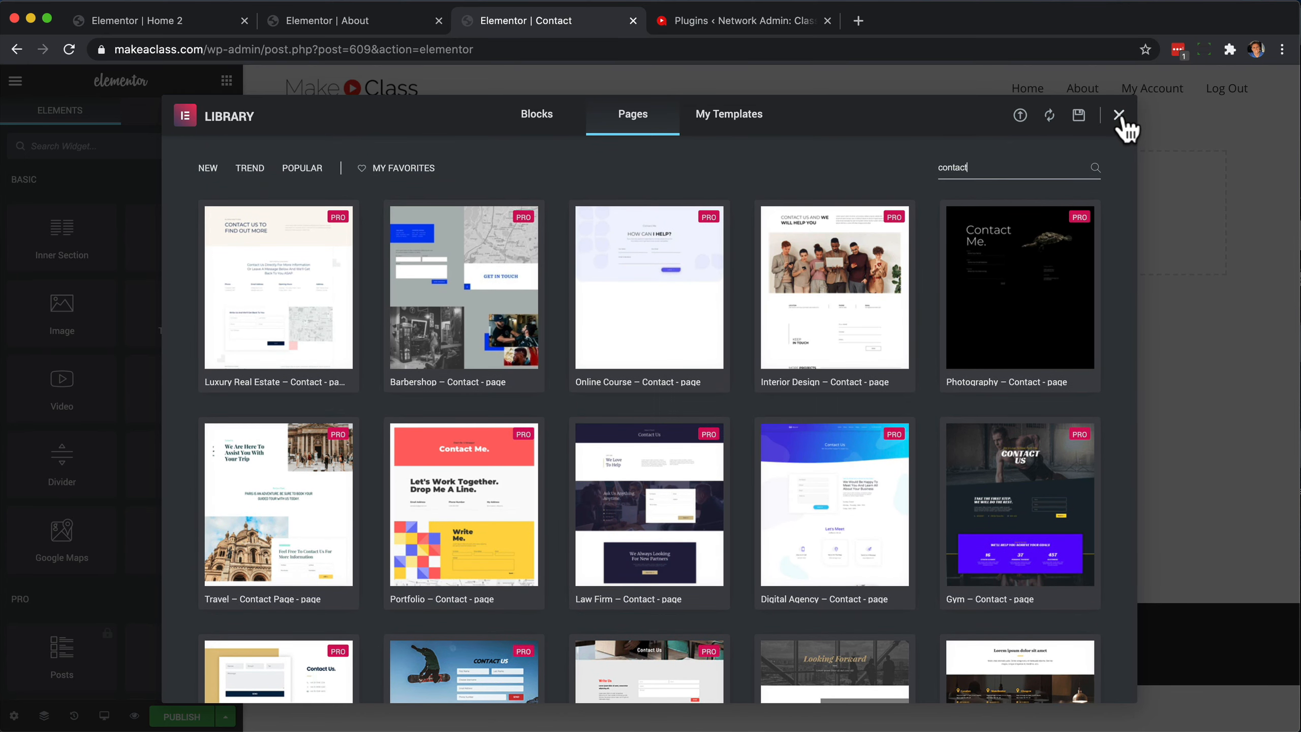
pyautogui.scroll(-10, 771, 405)
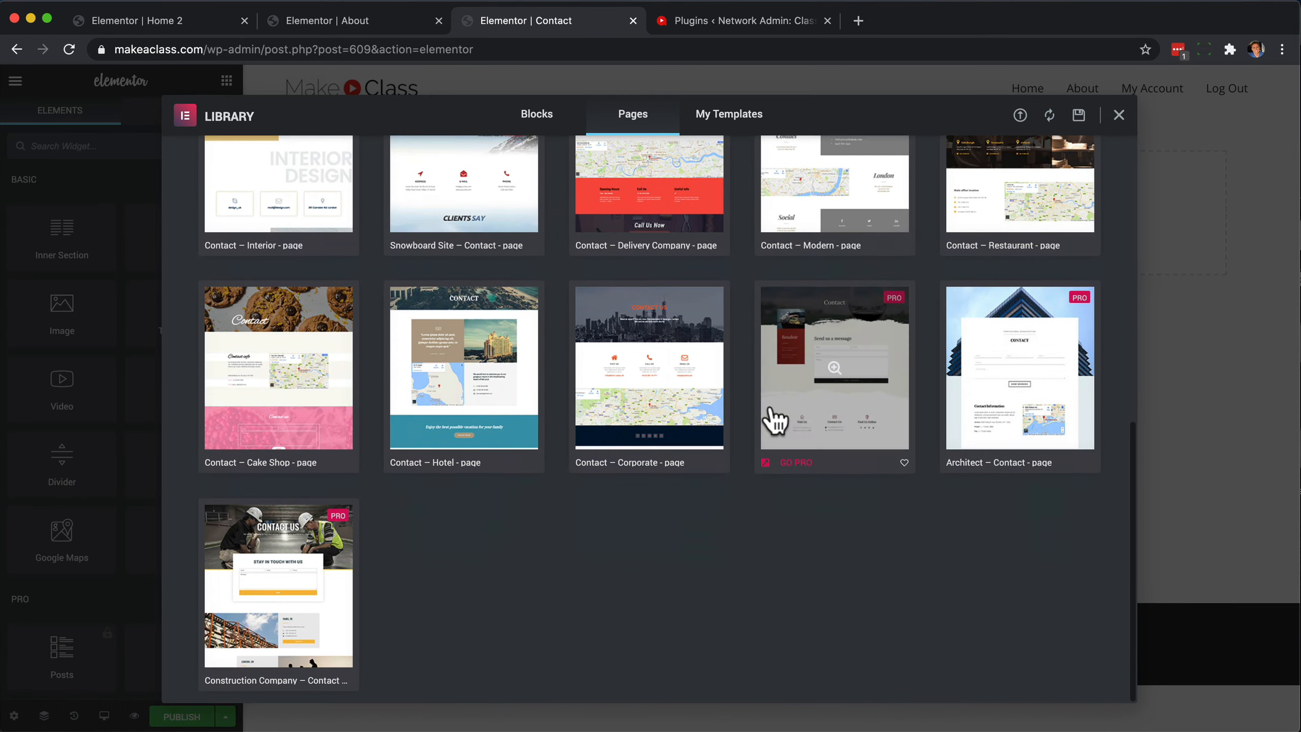
# Preview the Contact – Corporate page template and insert it into the Contact page.
pyautogui.click(685, 361)
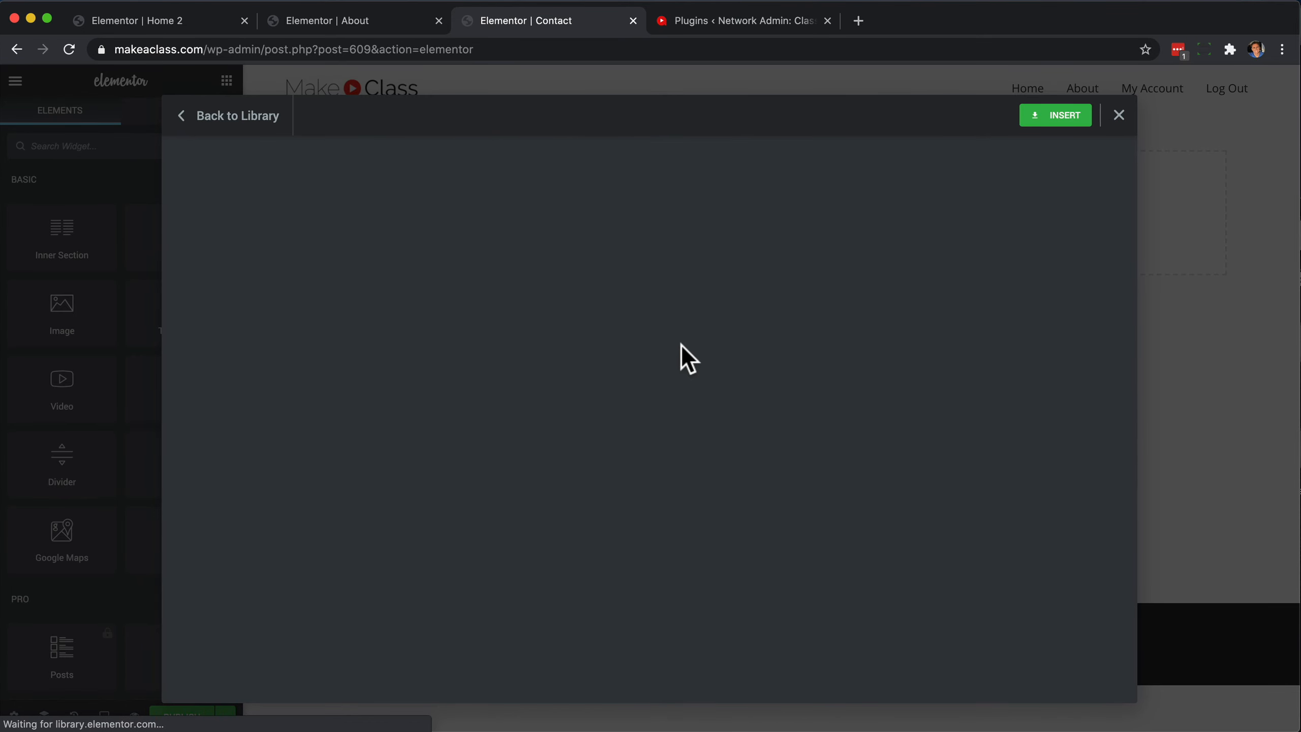
pyautogui.scroll(-6, 742, 441)
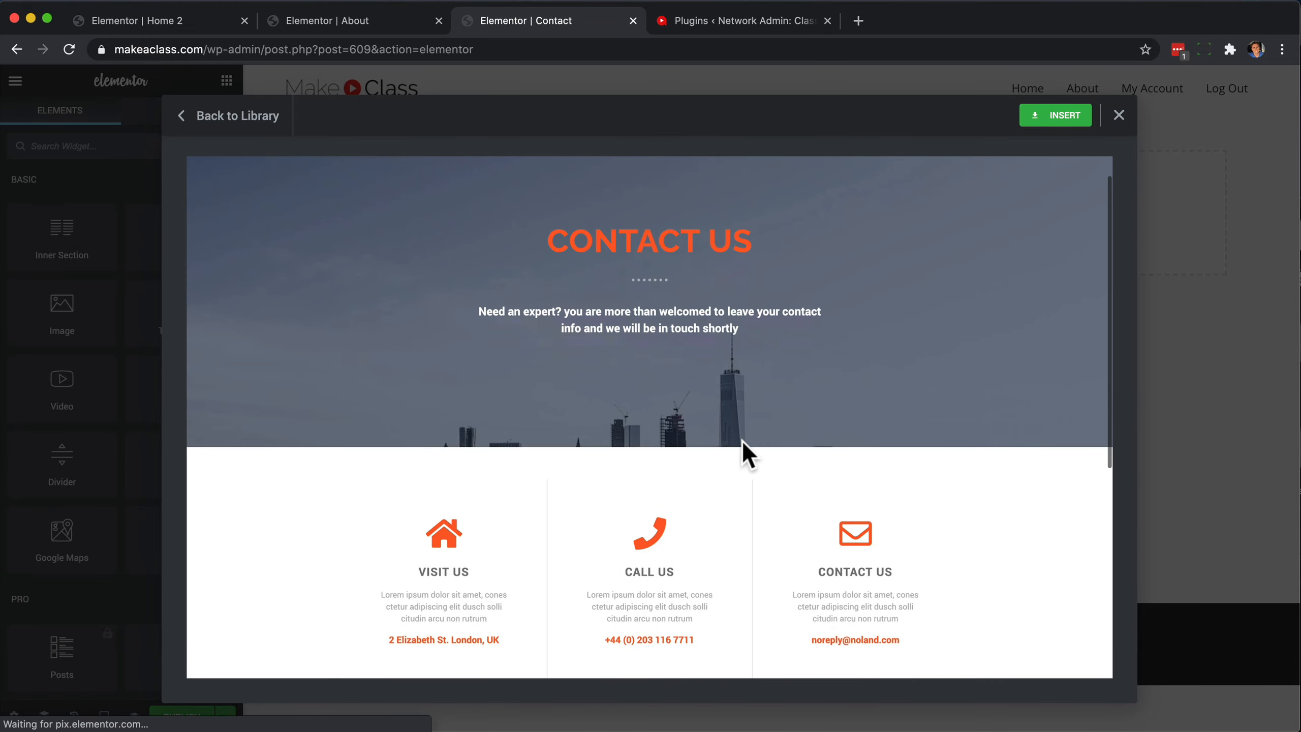
pyautogui.scroll(6, 745, 451)
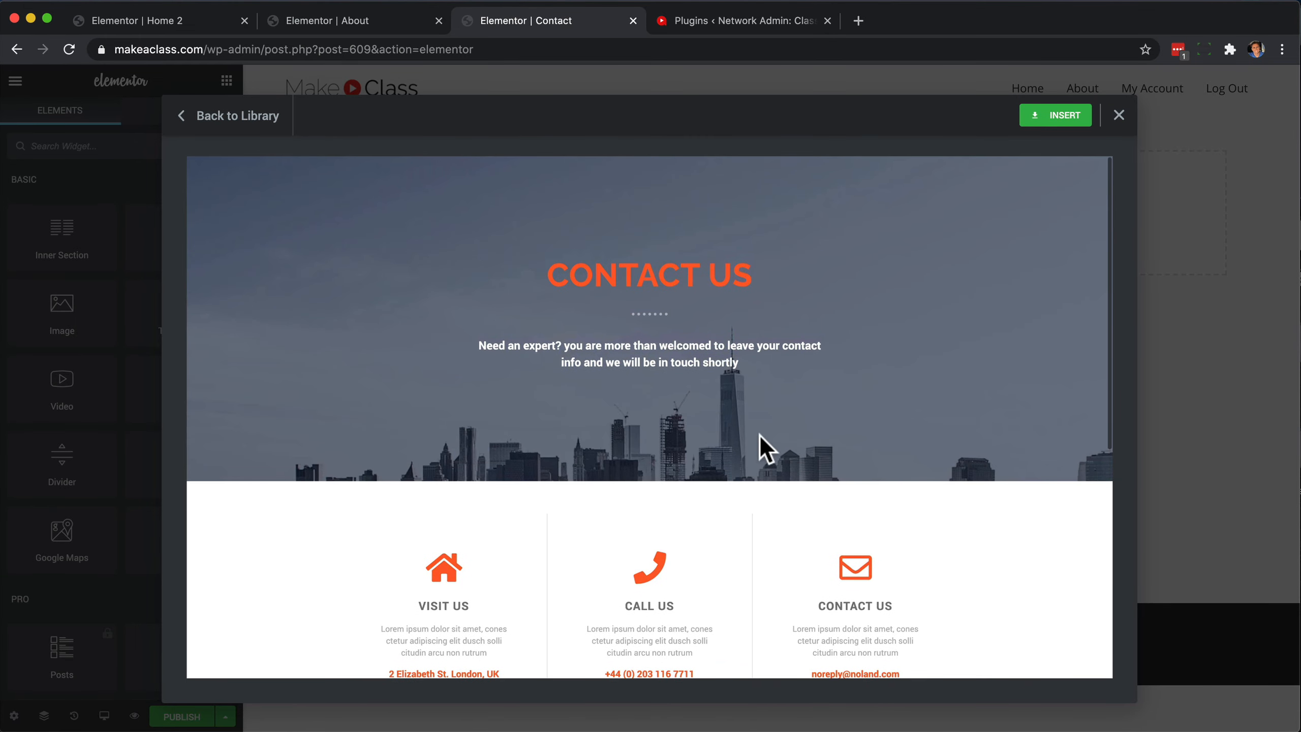
pyautogui.click(1045, 131)
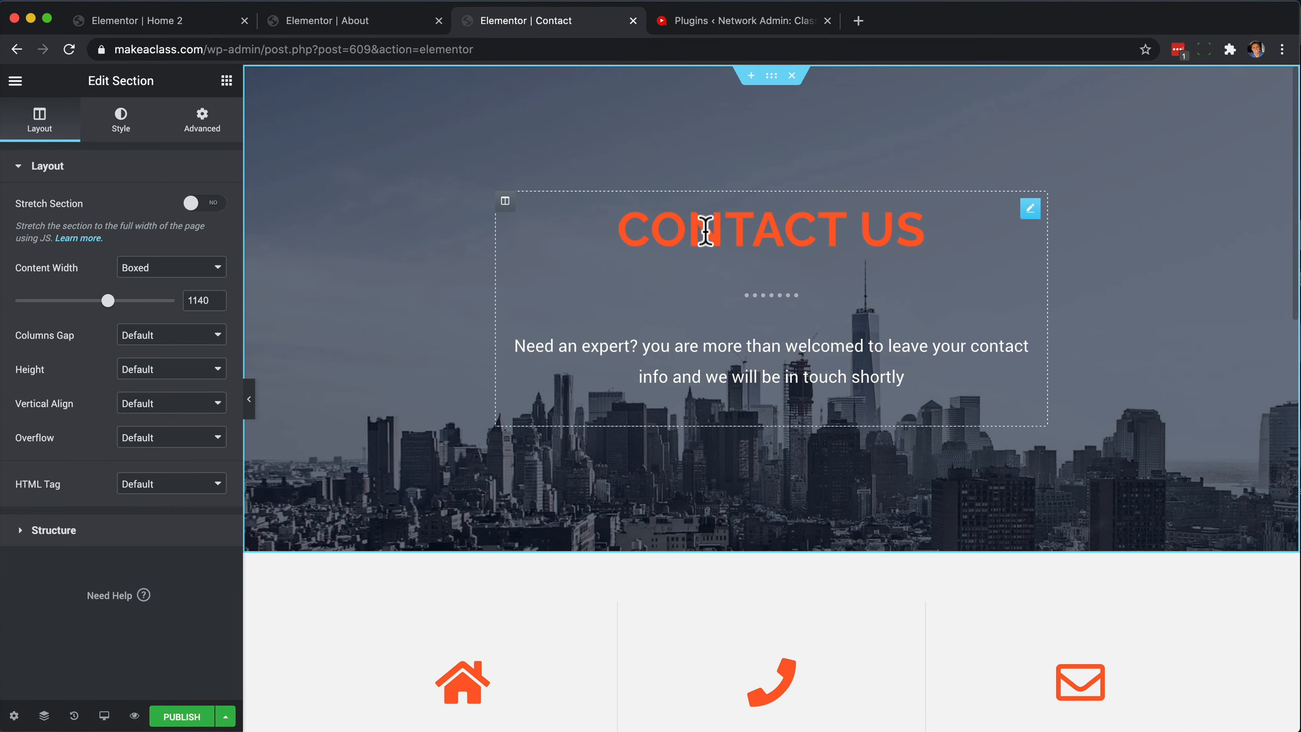
# Preview the Contact page in the browser to check how the site header overlaps the hero section, and return to the Elementor editor.
pyautogui.scroll(-15, 710, 523)
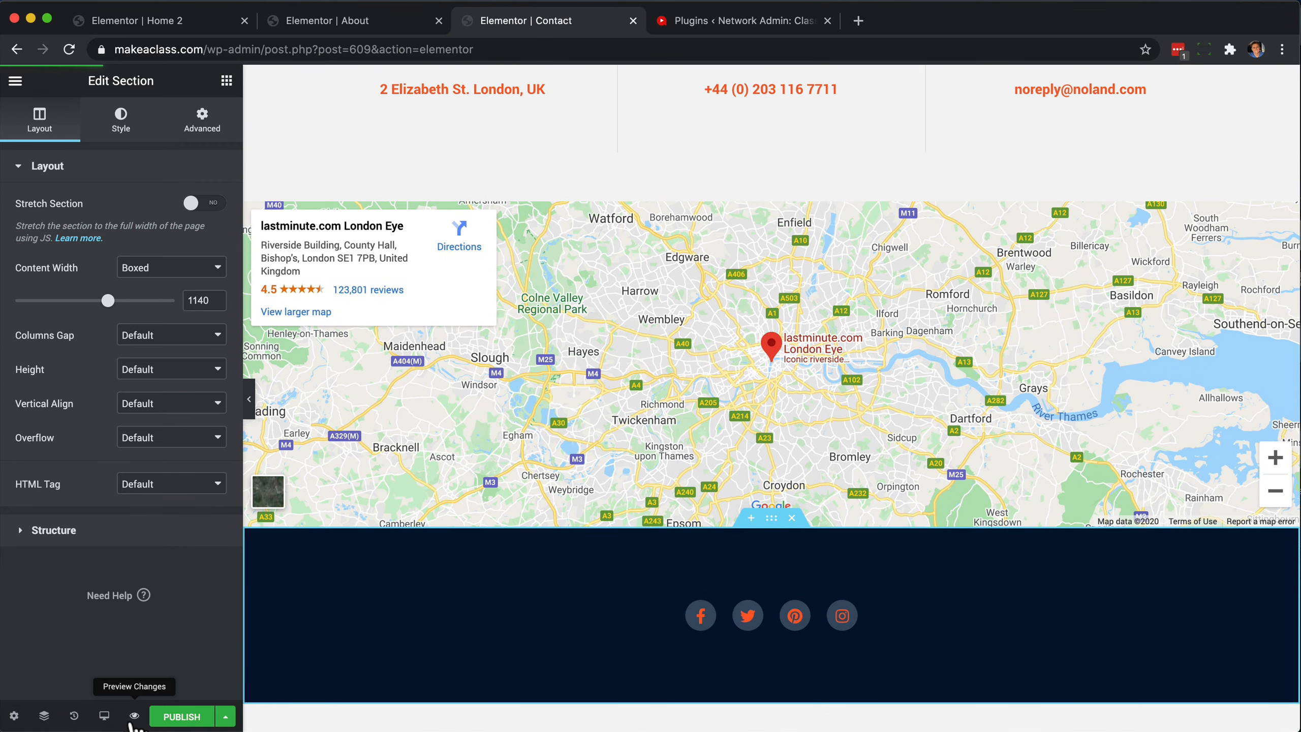
pyautogui.click(134, 716)
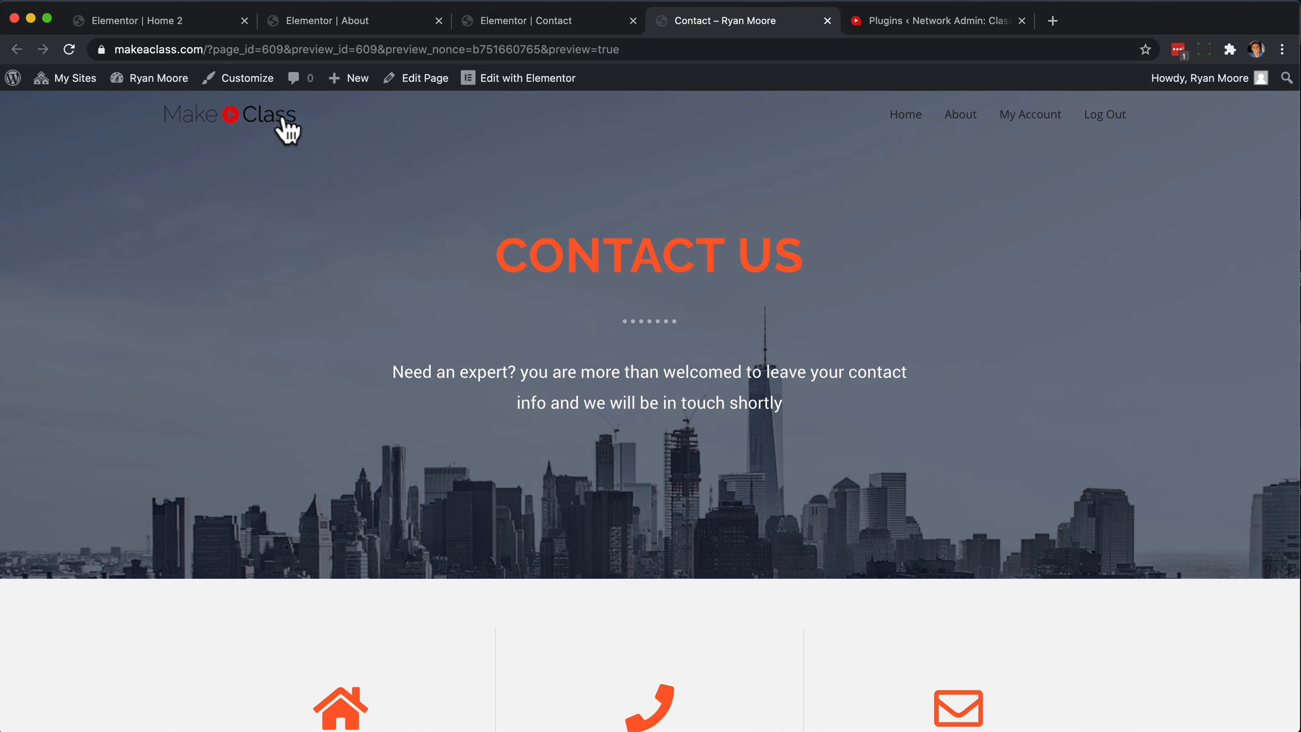
pyautogui.click(575, 22)
# Unlink the margin values of the Contact Us hero section and set its top margin to 70 px.
pyautogui.scroll(10, 776, 250)
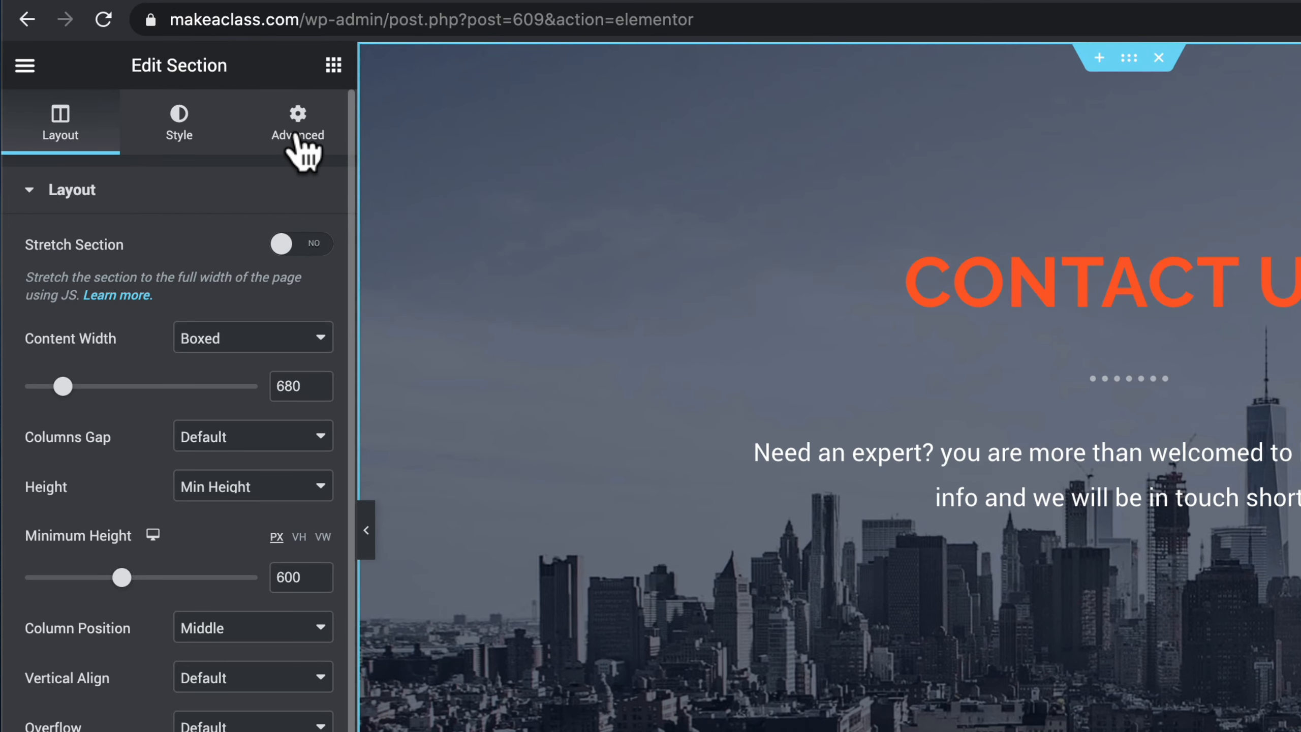
pyautogui.click(60, 149)
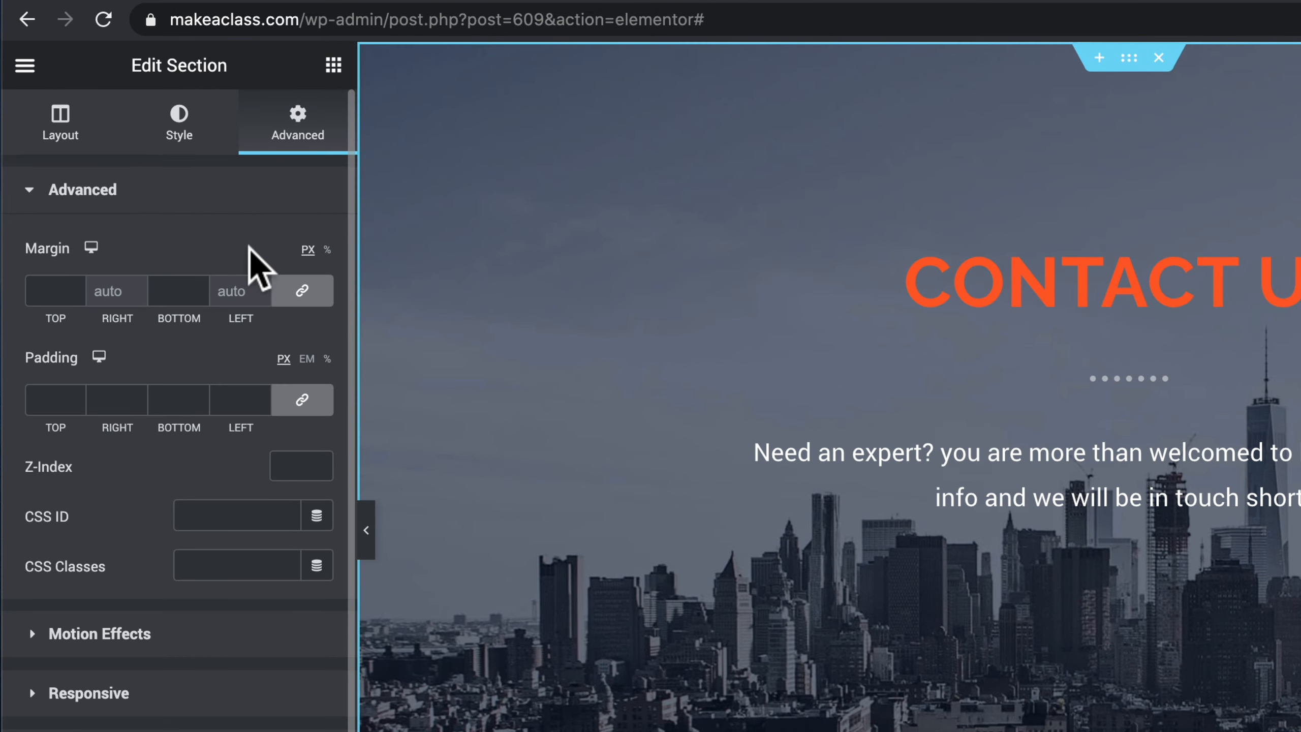
pyautogui.click(303, 291)
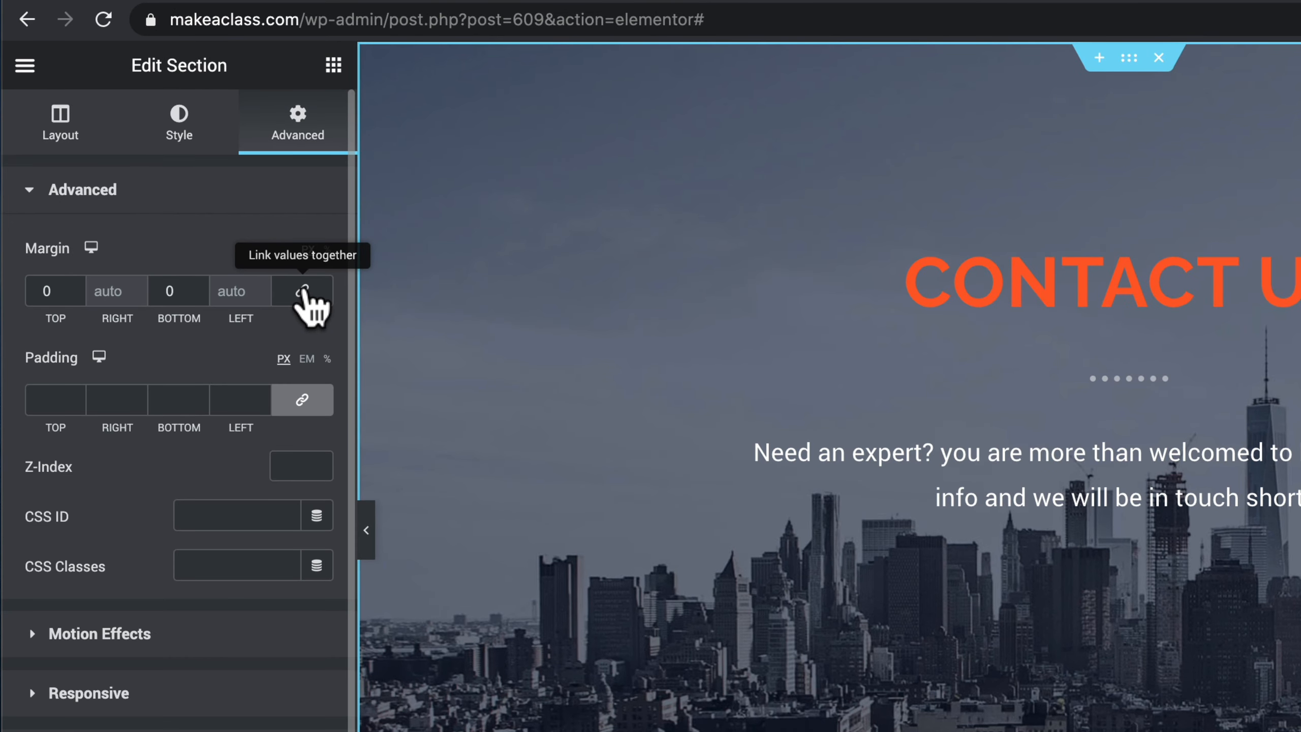
pyautogui.doubleClick(40, 288)
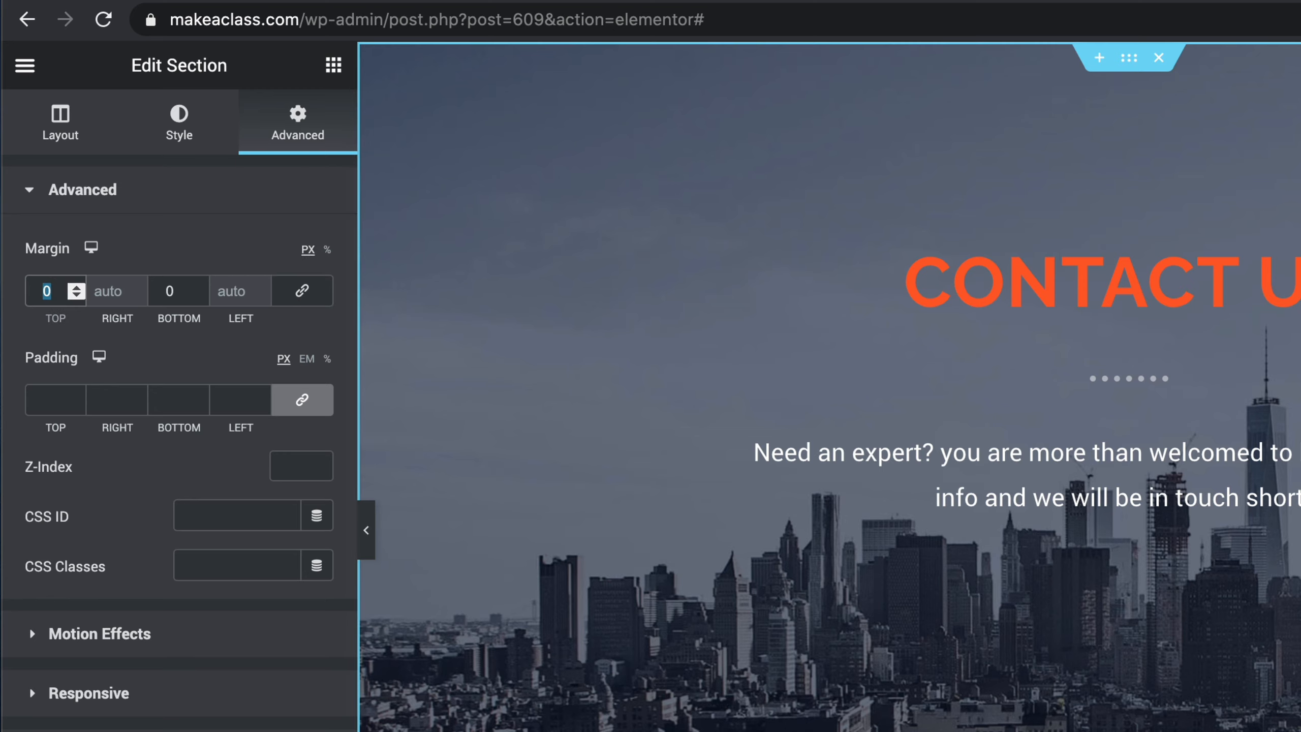
pyautogui.write('60')
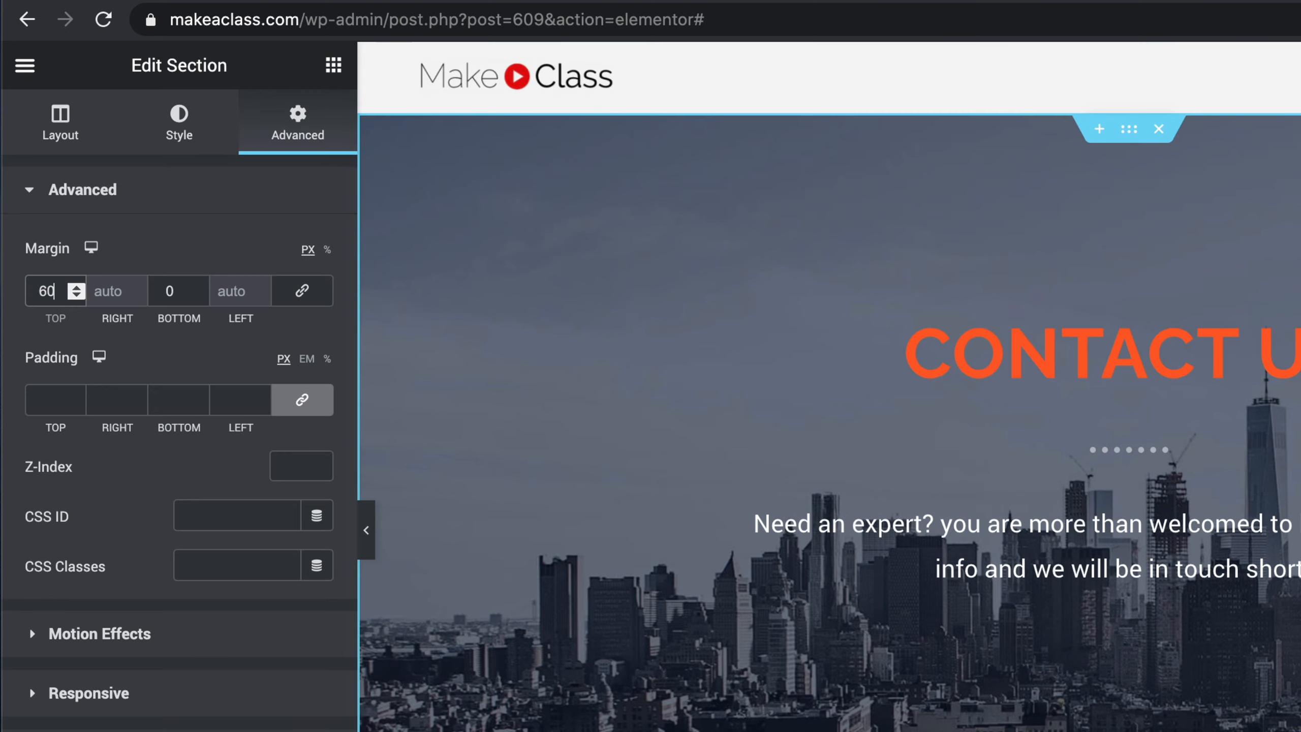
pyautogui.press('BackSpace')
pyautogui.press('BackSpace')
pyautogui.write('70')
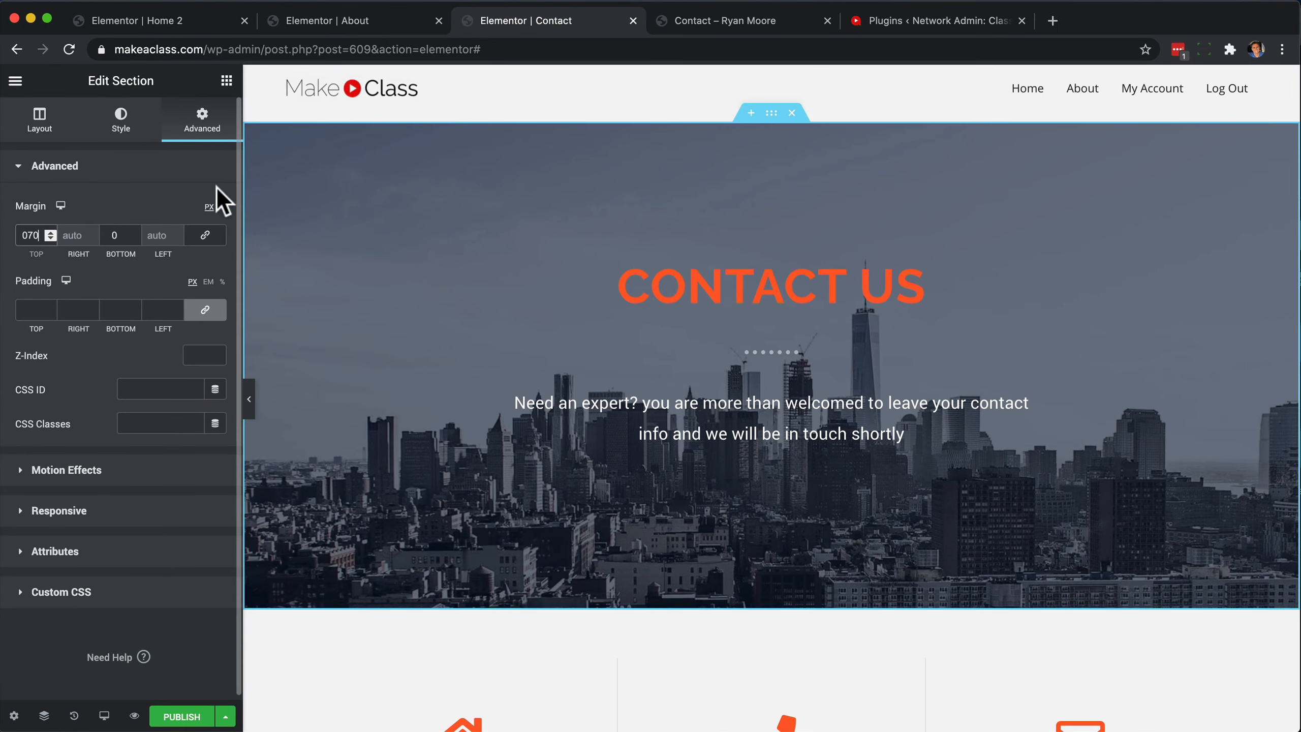
pyautogui.click(209, 137)
pyautogui.click(38, 234)
# Inspect the Contact Us heading's content settings and the hero section's background style settings.
pyautogui.click(706, 302)
pyautogui.scroll(-7, 710, 377)
pyautogui.scroll(7, 710, 376)
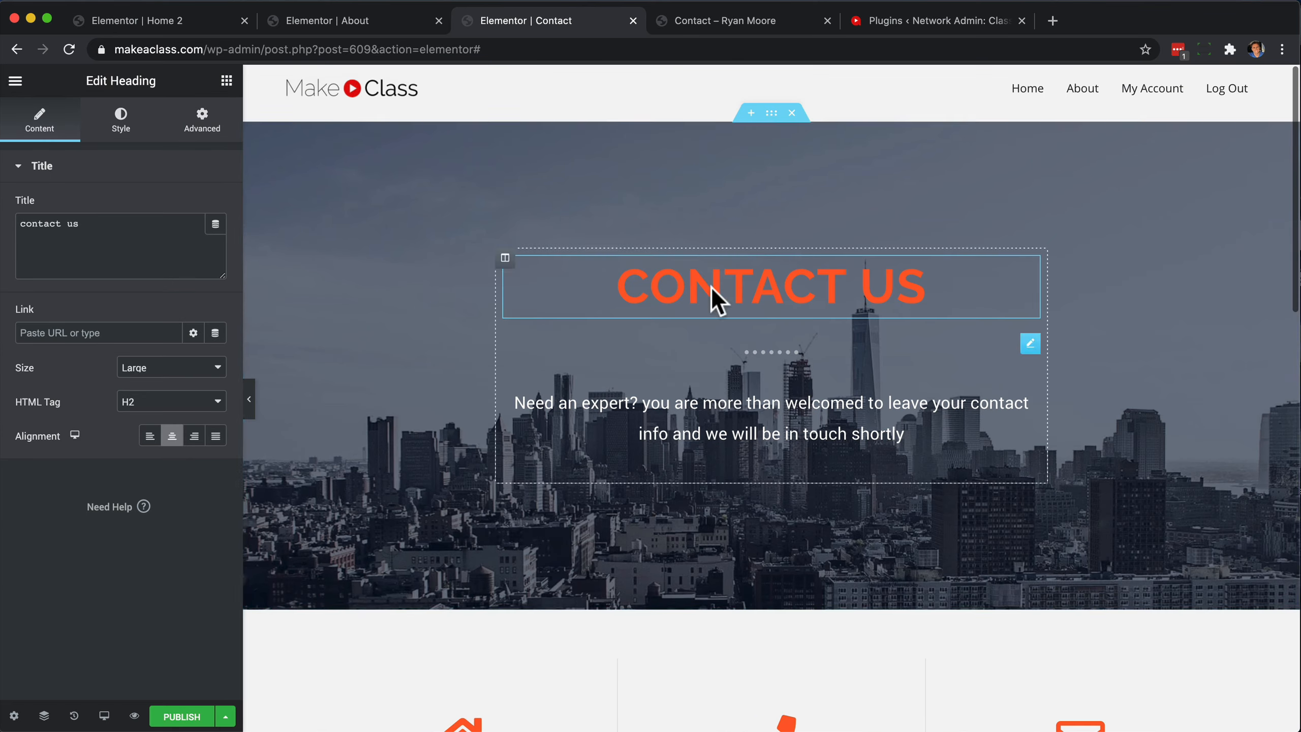
pyautogui.click(771, 114)
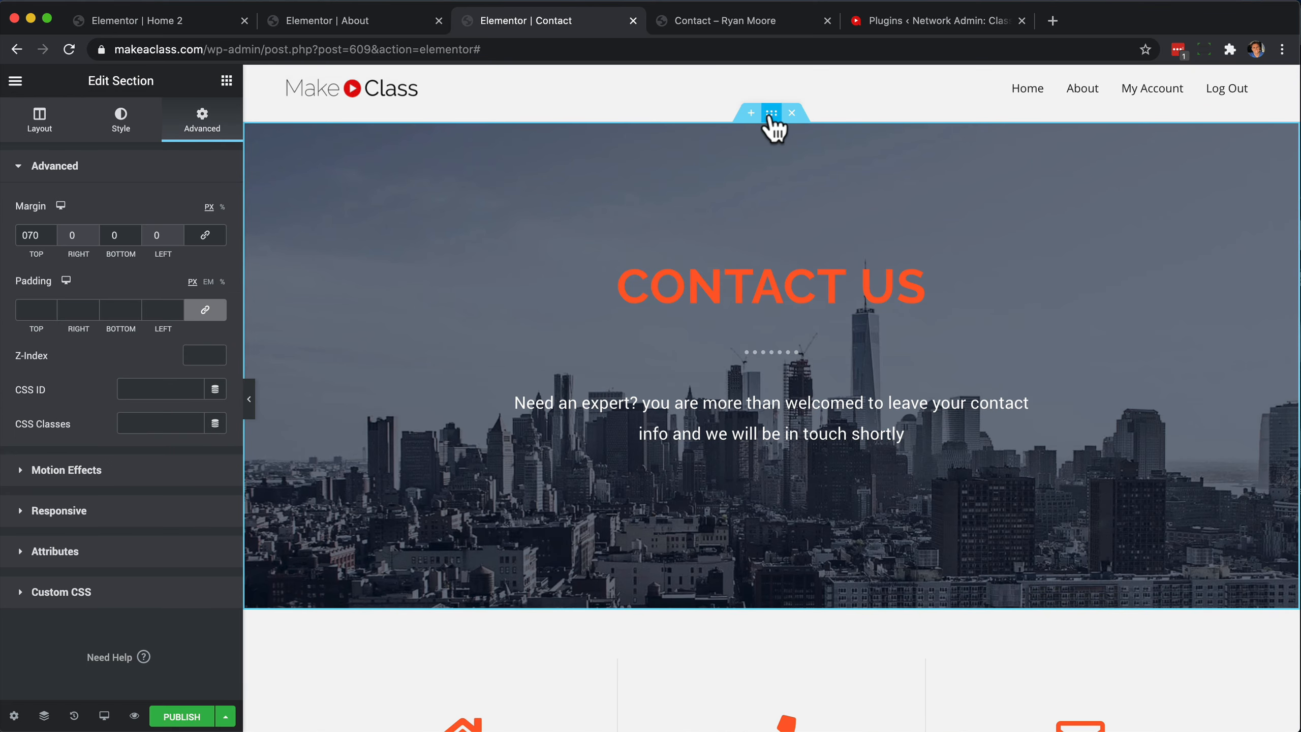
pyautogui.click(126, 129)
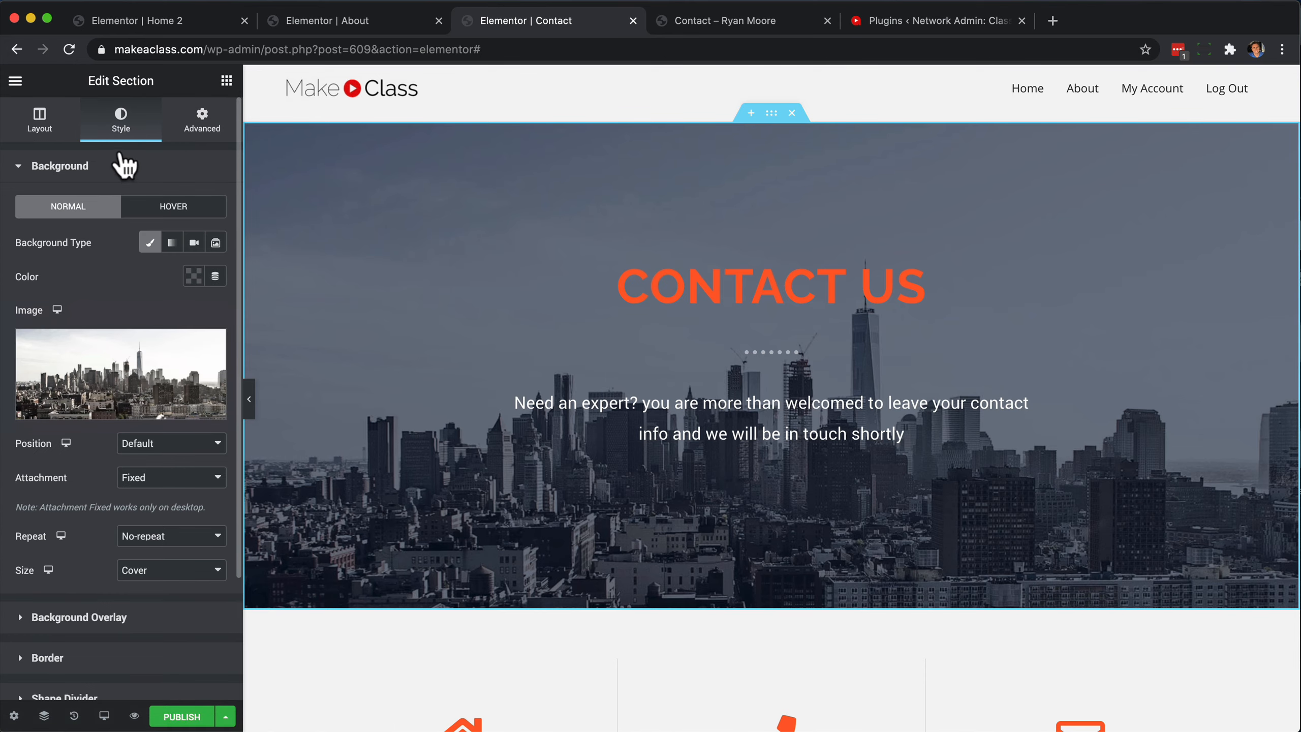
# Check the map and social icon sections of the Contact page, publish the page, and preview it in the browser.
pyautogui.scroll(-15, 548, 485)
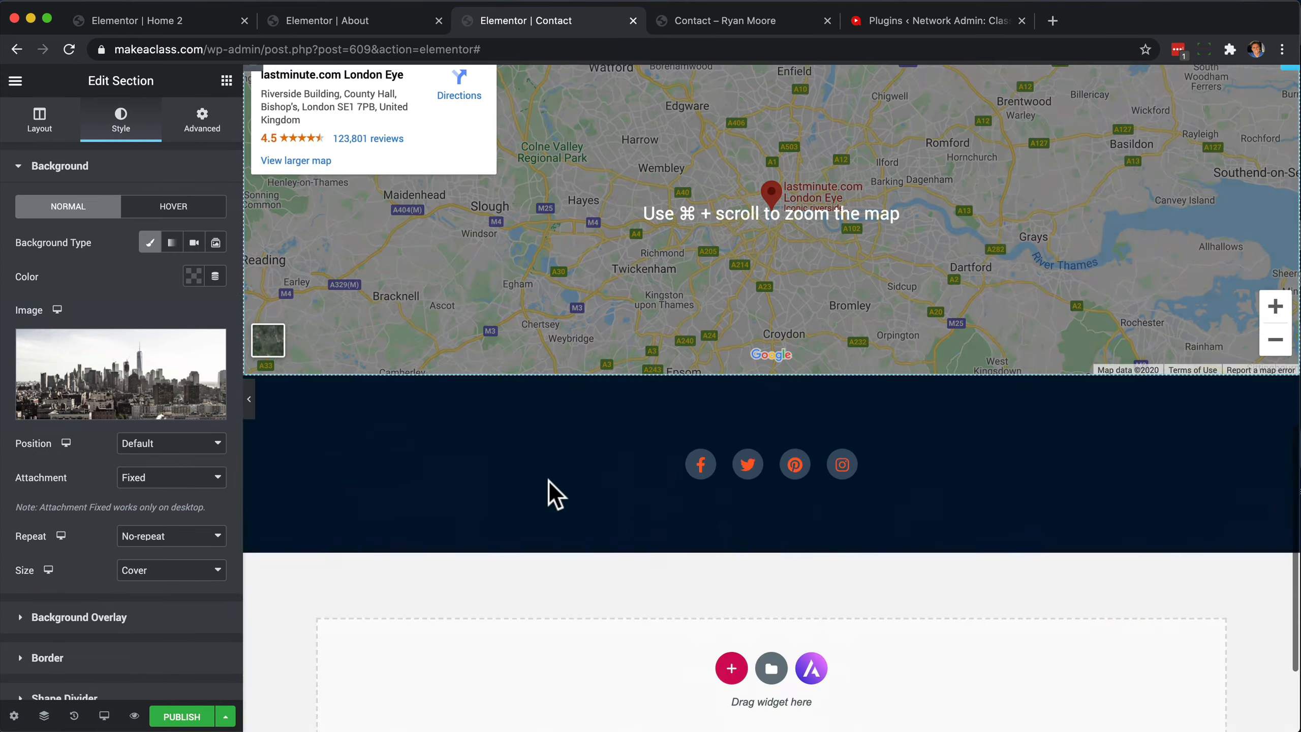
pyautogui.scroll(15, 549, 482)
pyautogui.scroll(-12, 548, 482)
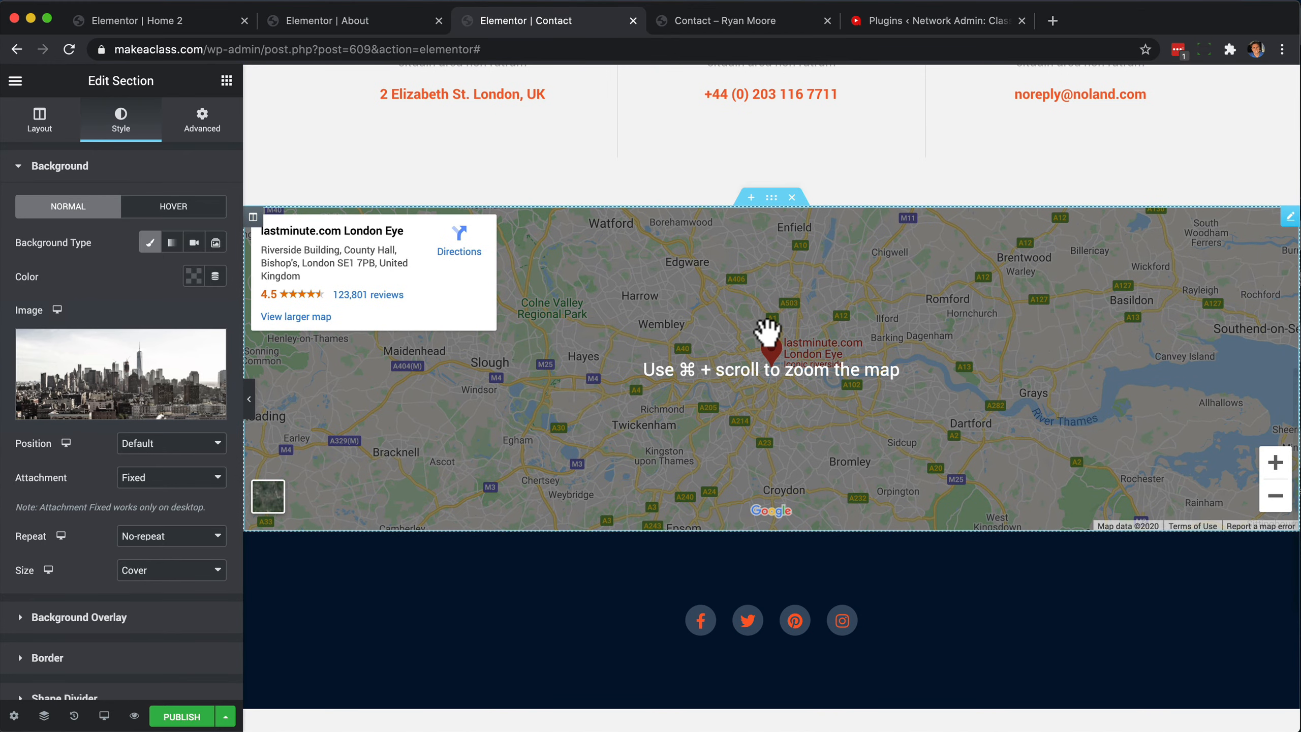
pyautogui.scroll(15, 767, 328)
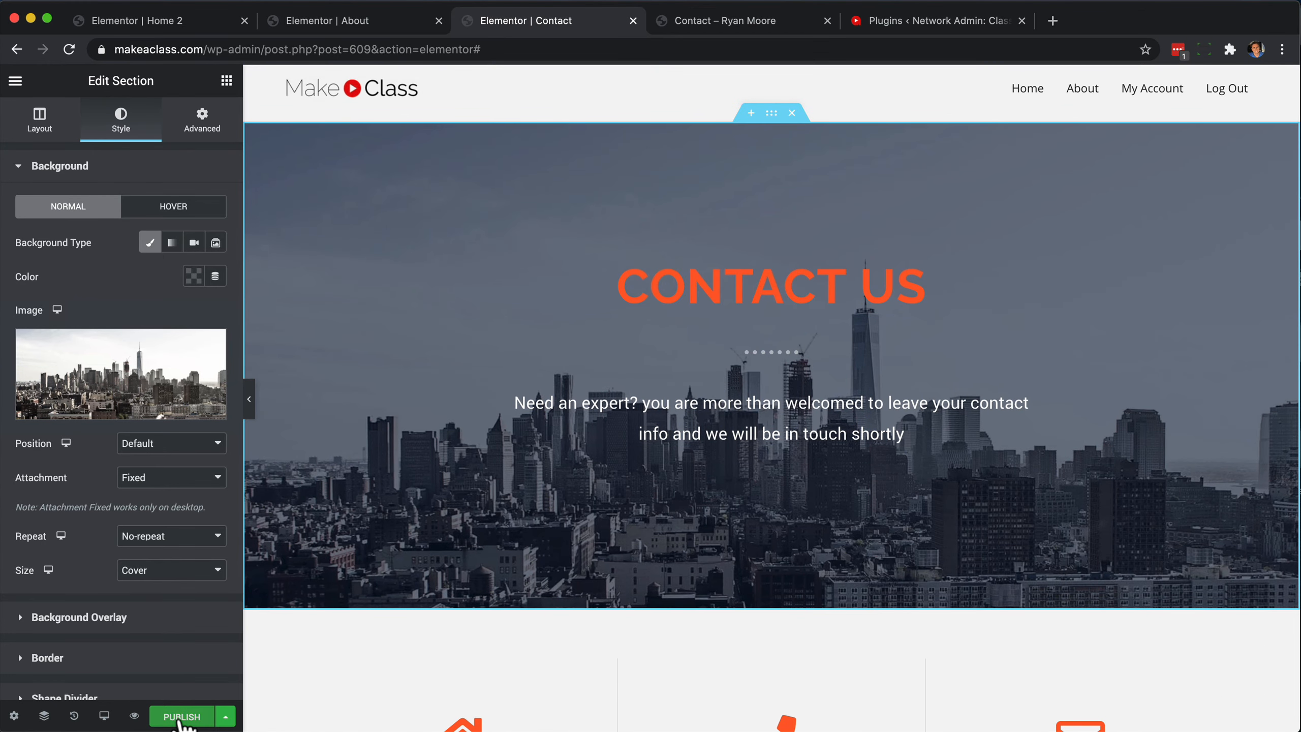
pyautogui.click(134, 717)
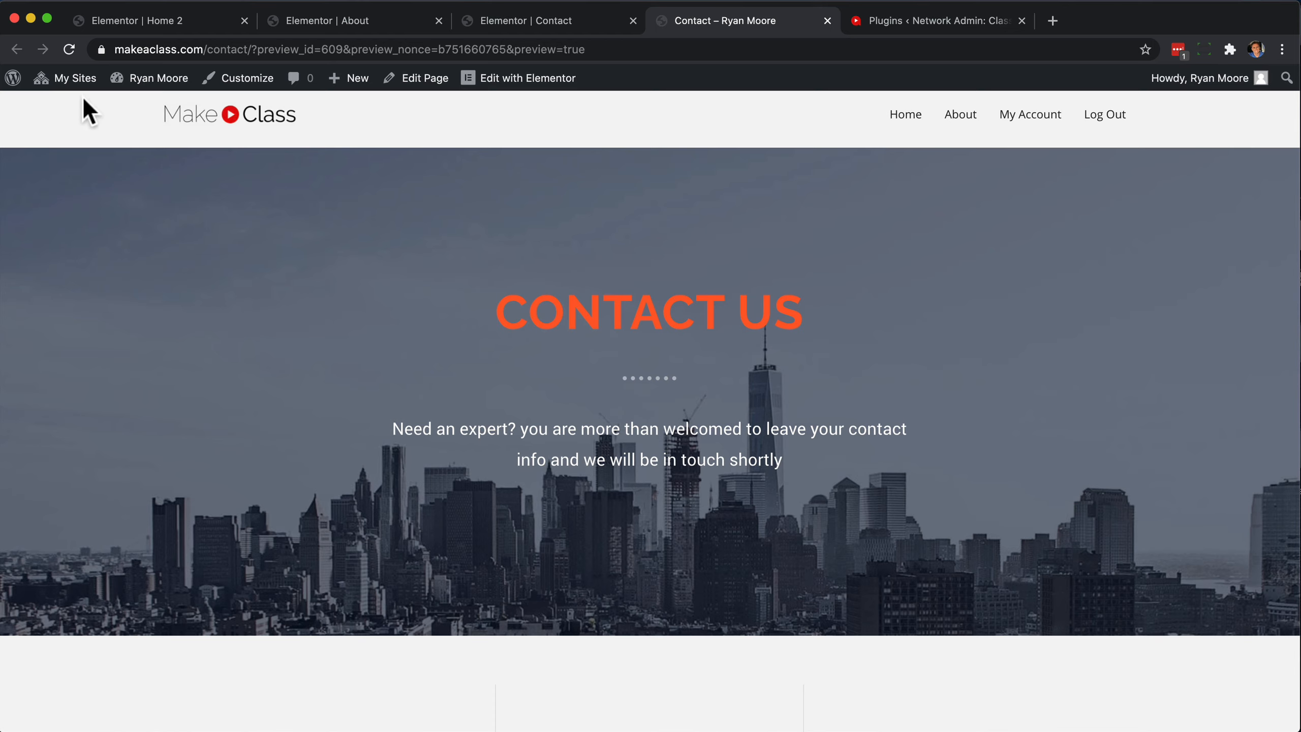
# Open the Header menu for editing in the theme customizer via the WordPress admin area.
pyautogui.moveTo(11, 81)
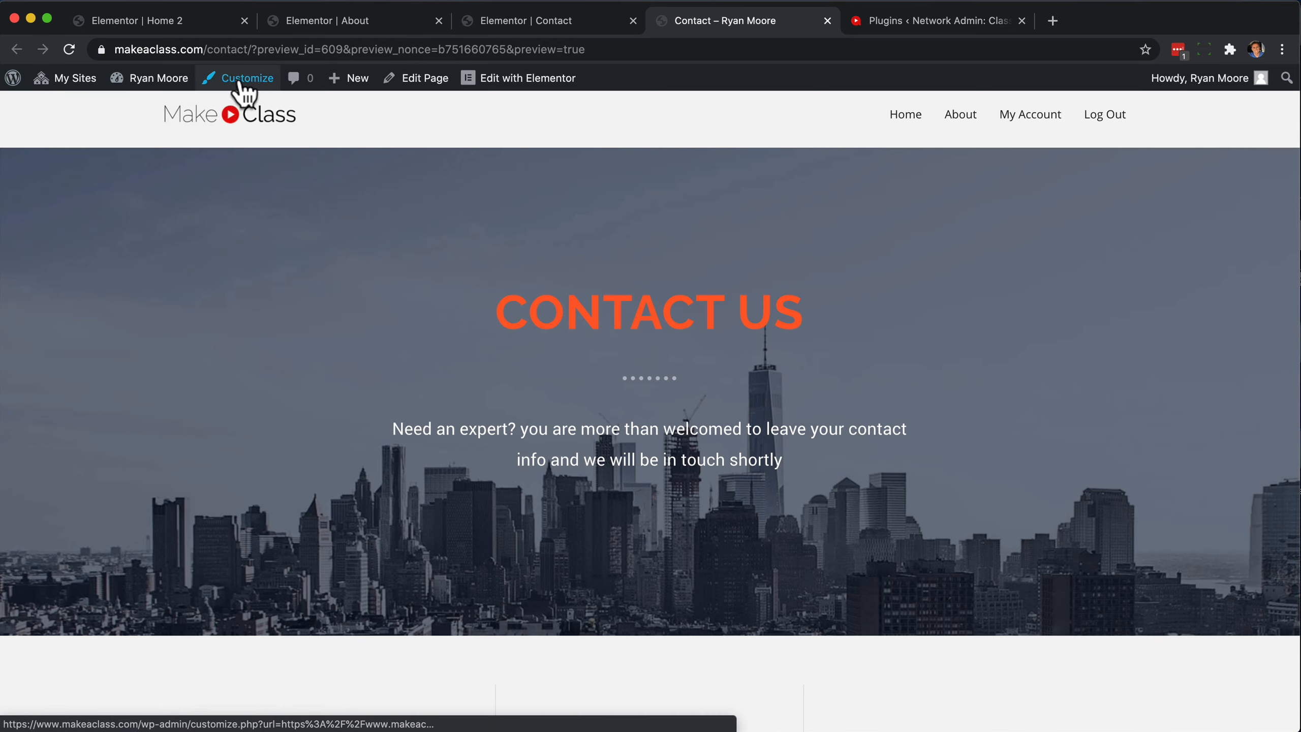
pyautogui.click(11, 81)
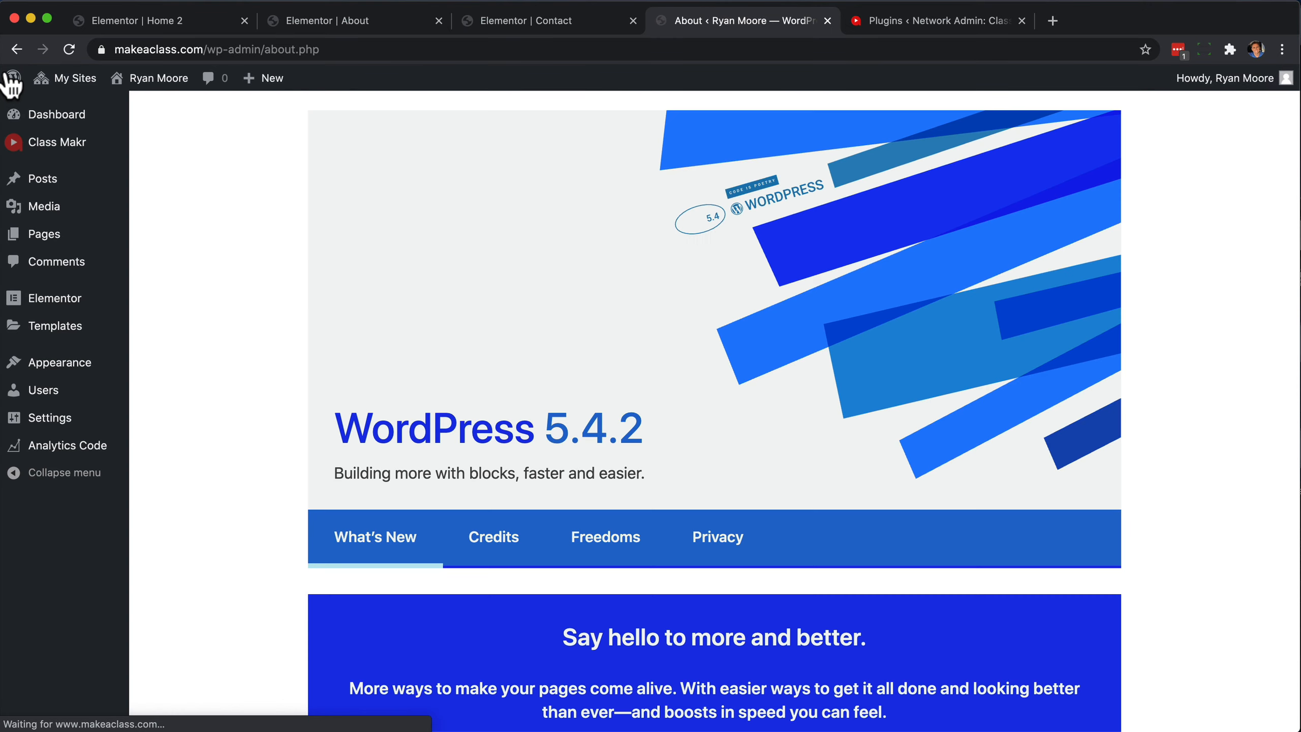
pyautogui.moveTo(64, 367)
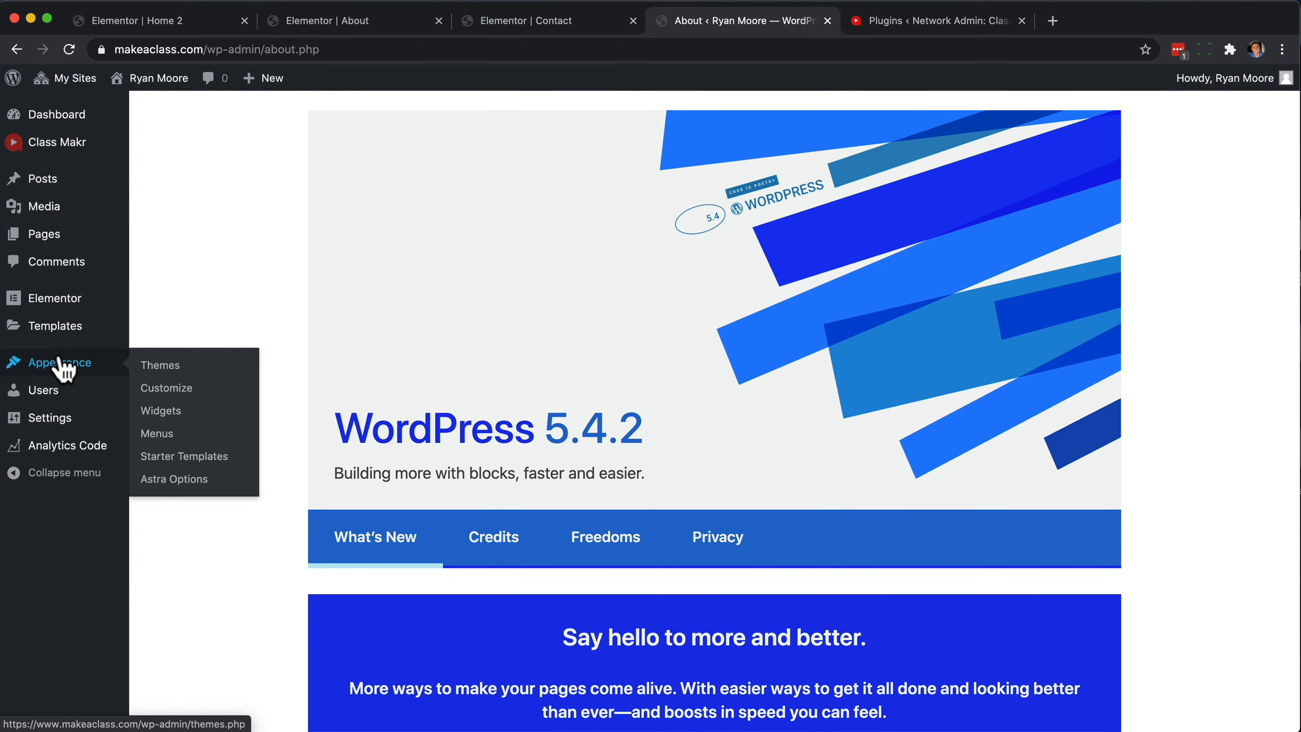
pyautogui.click(167, 390)
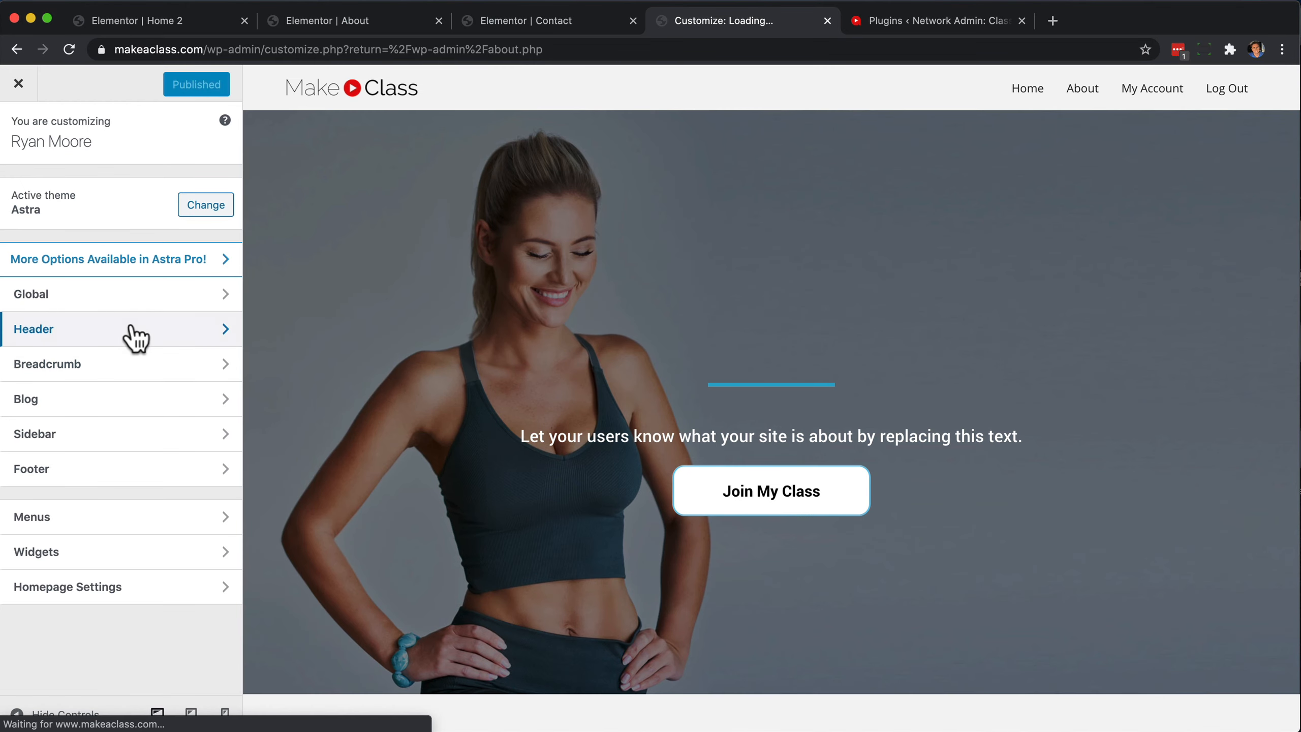
pyautogui.click(105, 516)
pyautogui.click(82, 225)
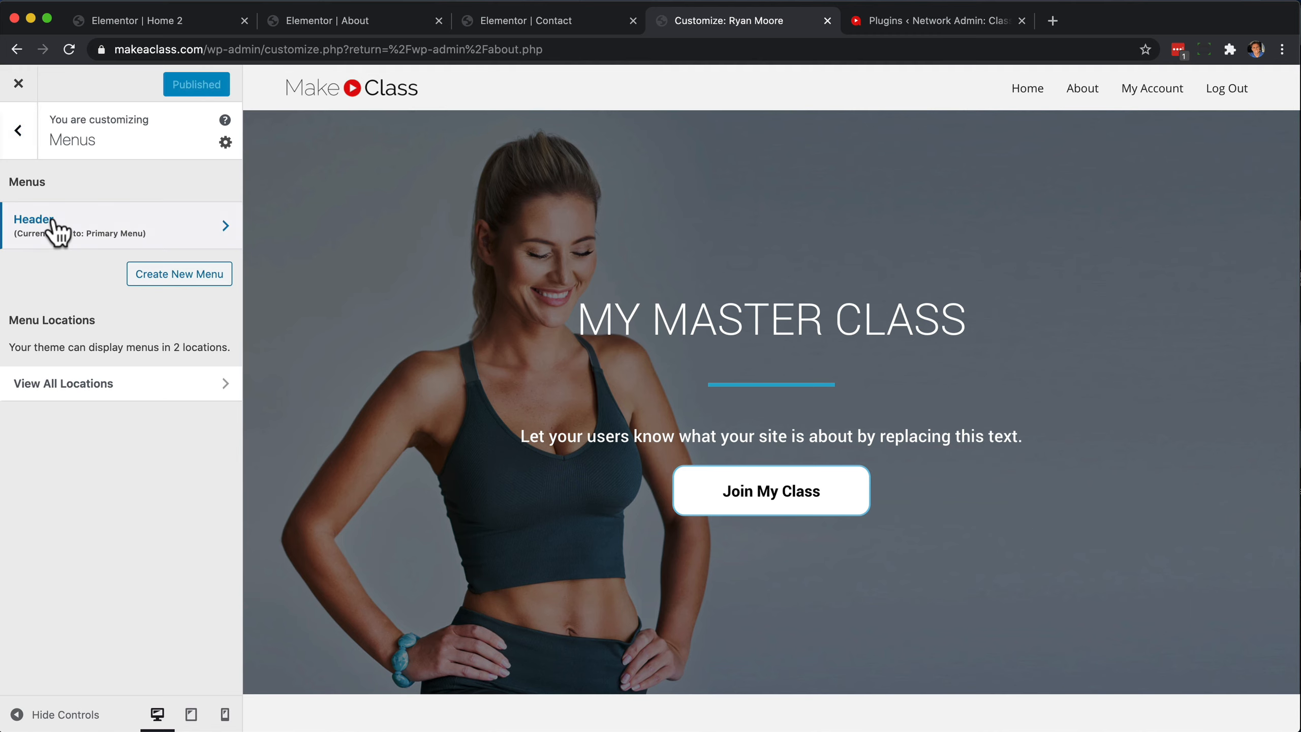
# Add the Contact page to the Header menu and publish the change.
pyautogui.click(184, 365)
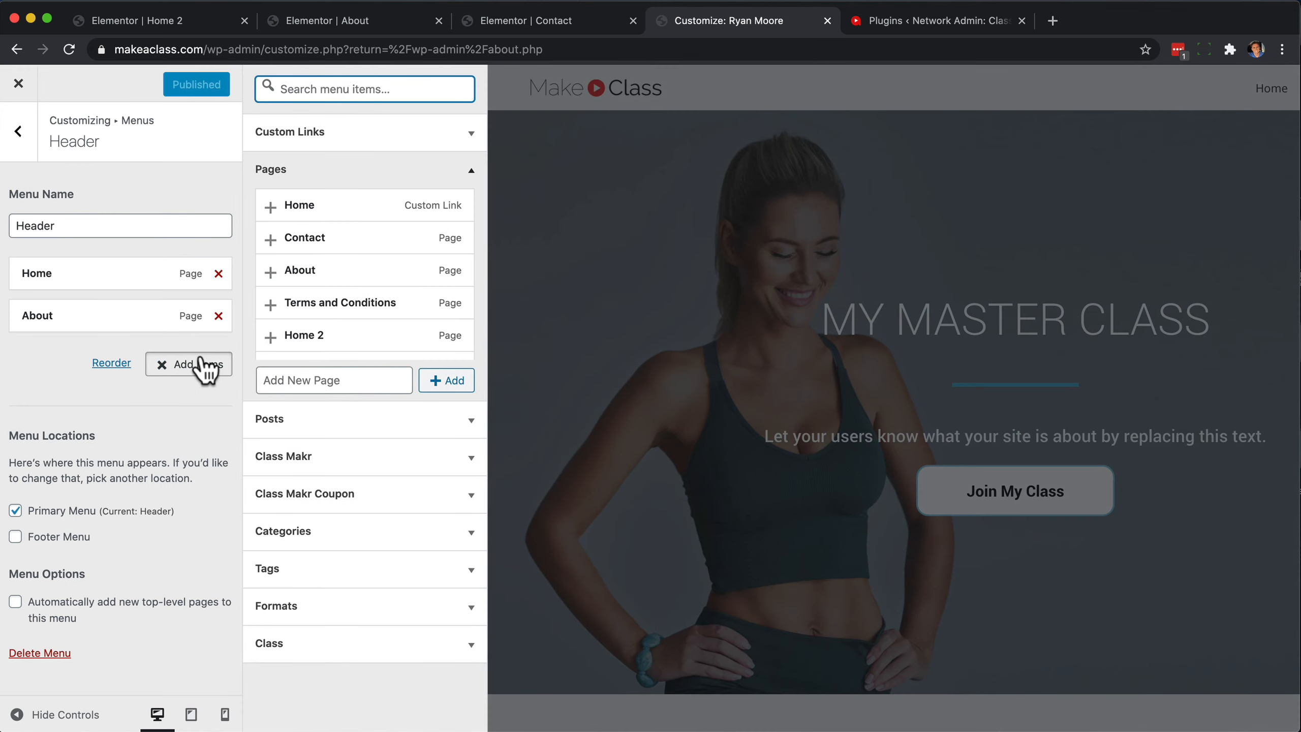
pyautogui.click(302, 238)
pyautogui.click(177, 83)
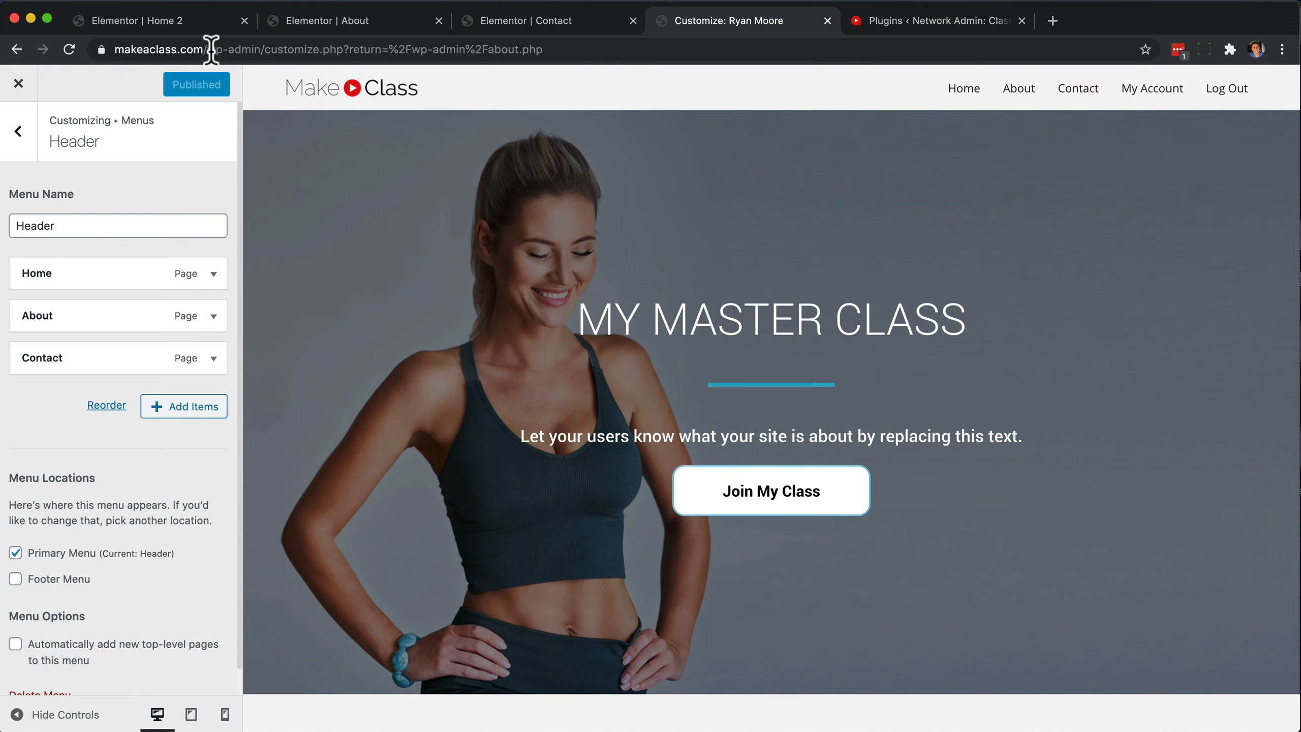
# Load the live site's front page by reducing the address to makeaclass.com.
pyautogui.moveTo(208, 47); pyautogui.dragTo(848, 198)
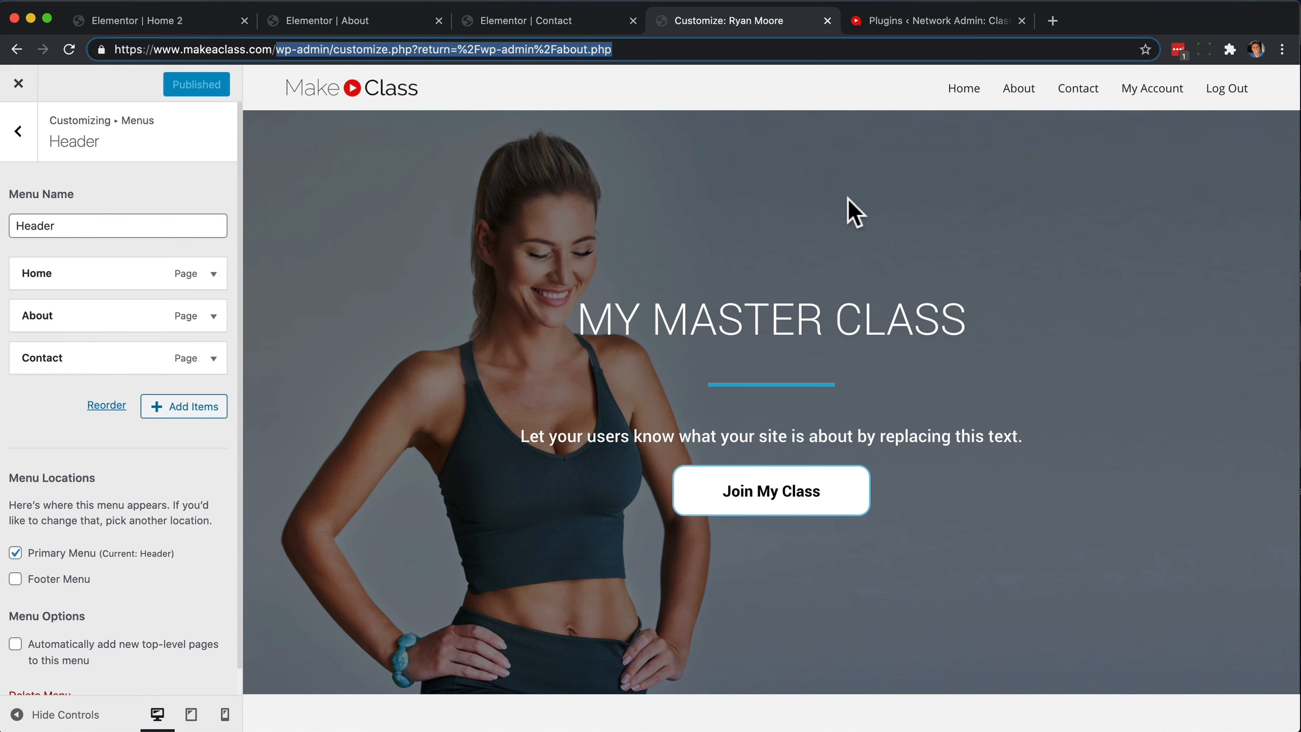
pyautogui.press('BackSpace')
pyautogui.press('Return')
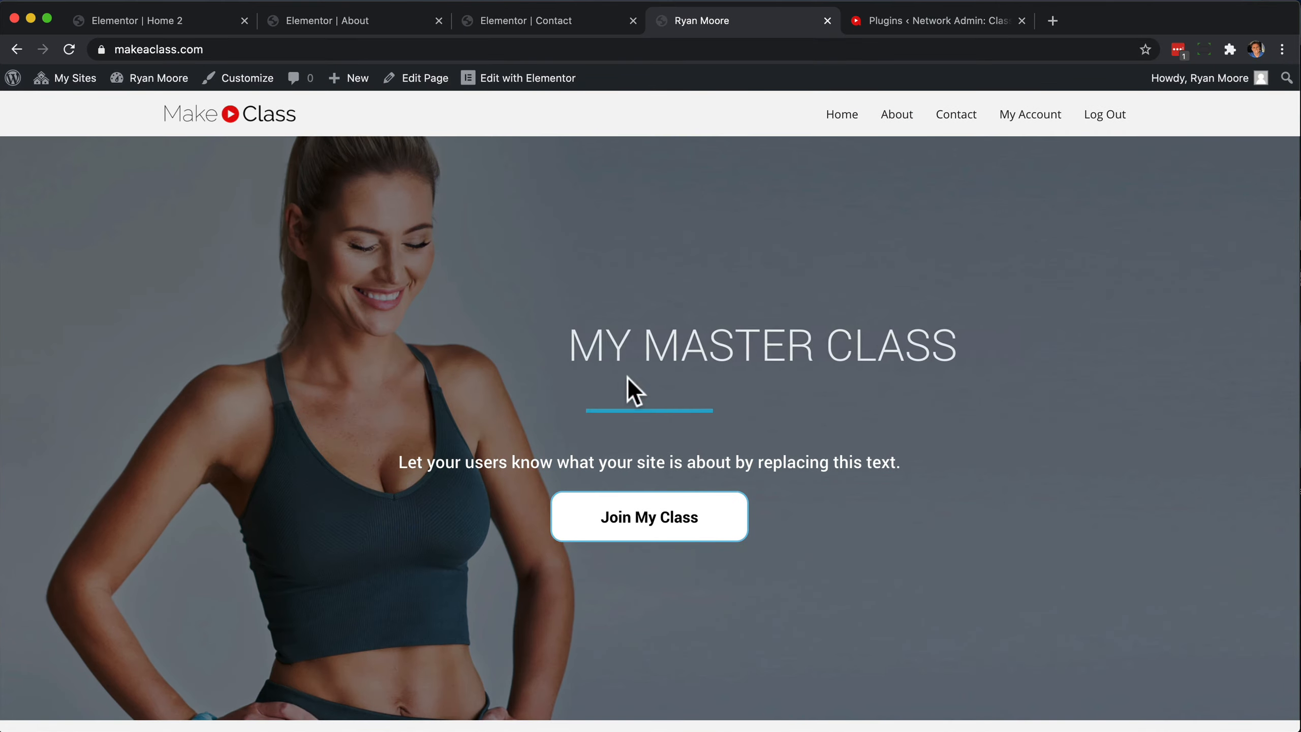
# Visit the Contact page through the site's header menu and check its hero heading and contact detail sections.
pyautogui.click(951, 117)
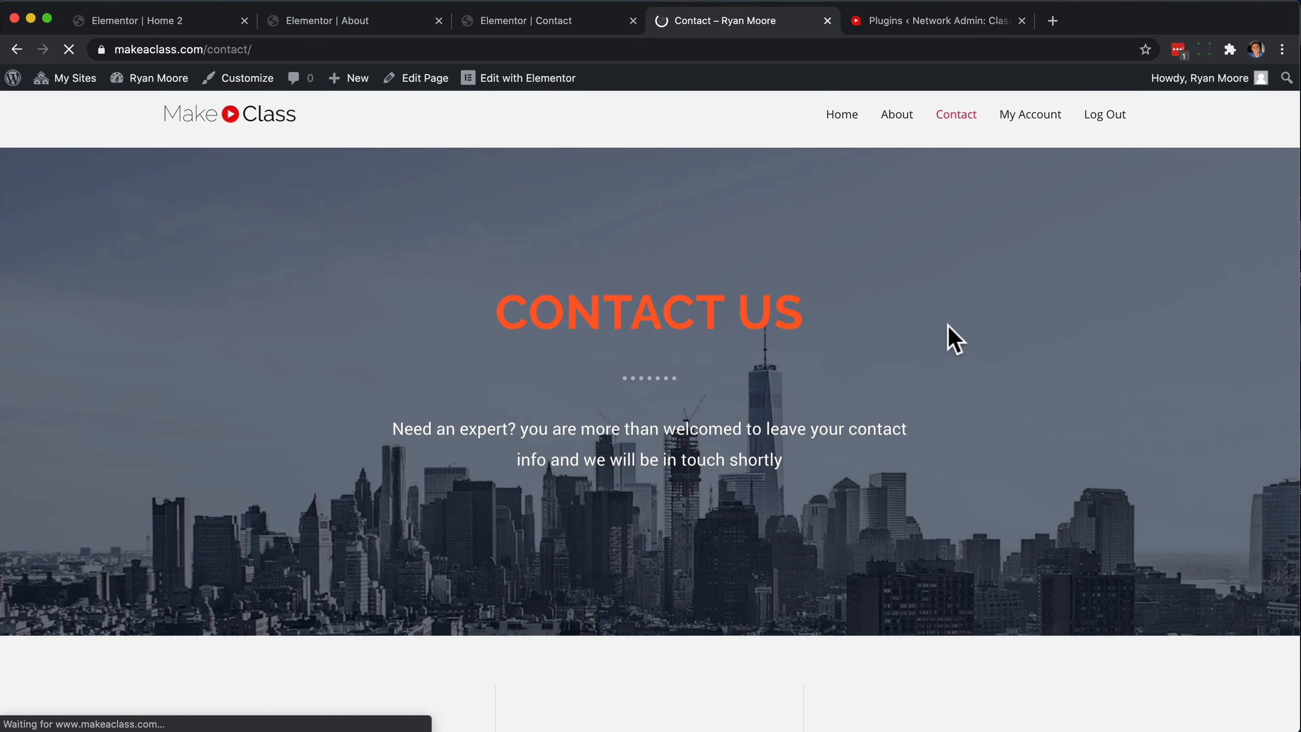
pyautogui.scroll(-10, 937, 379)
pyautogui.scroll(15, 937, 379)
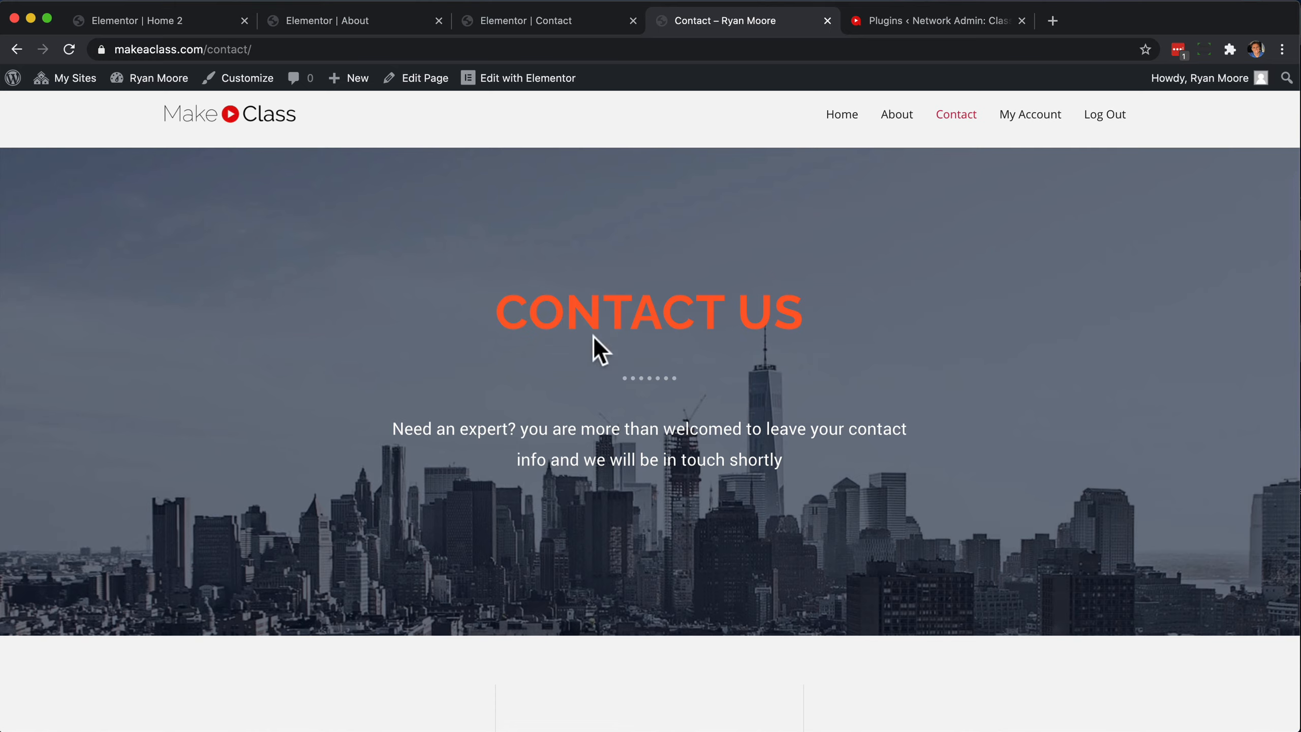
pyautogui.scroll(-8, 309, 400)
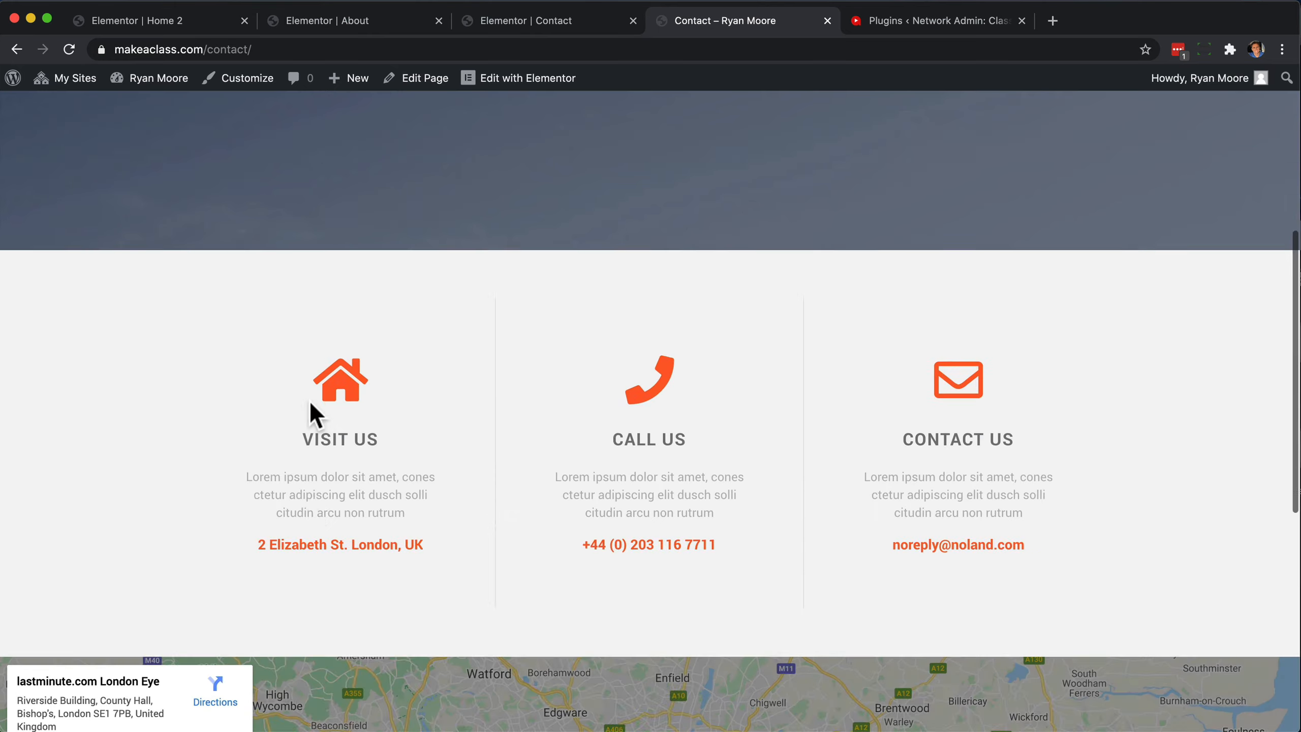
pyautogui.scroll(10, 309, 400)
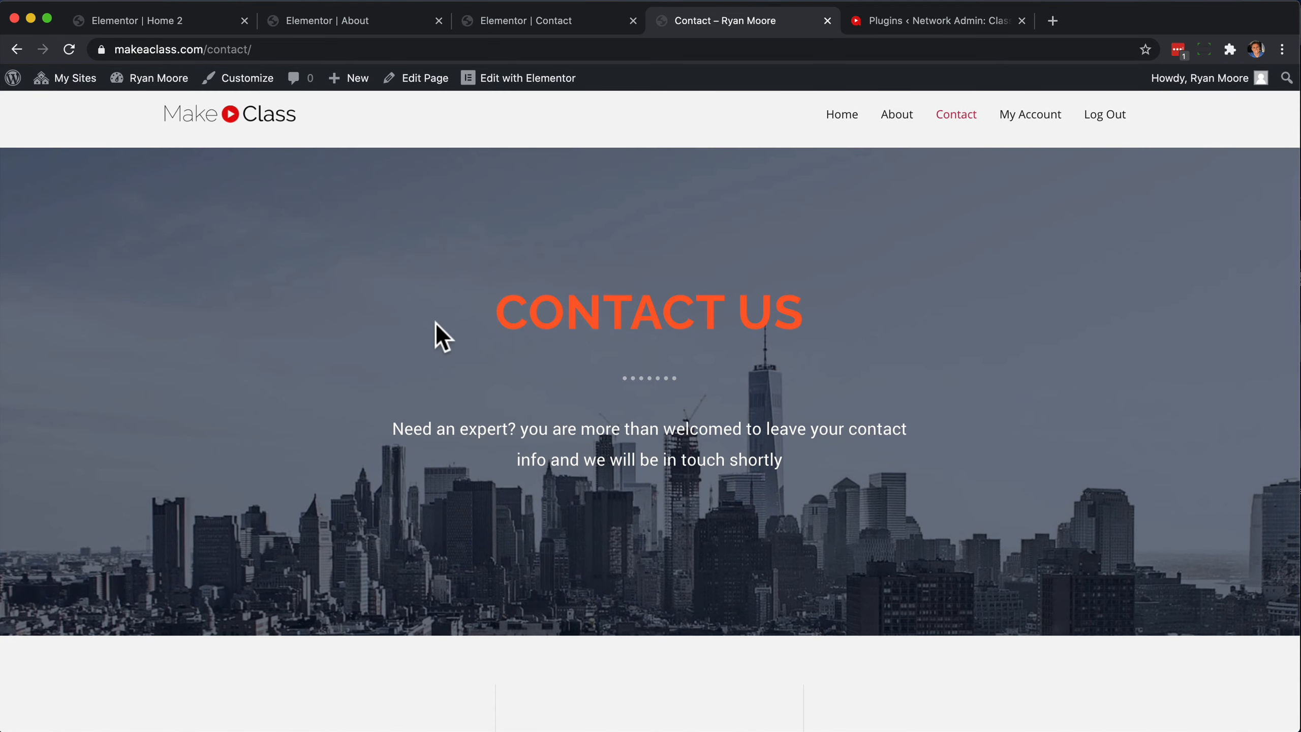
pyautogui.moveTo(504, 315); pyautogui.dragTo(707, 332)
pyautogui.click(708, 332)
# Return to the site's home page through the logo and examine its hero section and the content below.
pyautogui.click(229, 123)
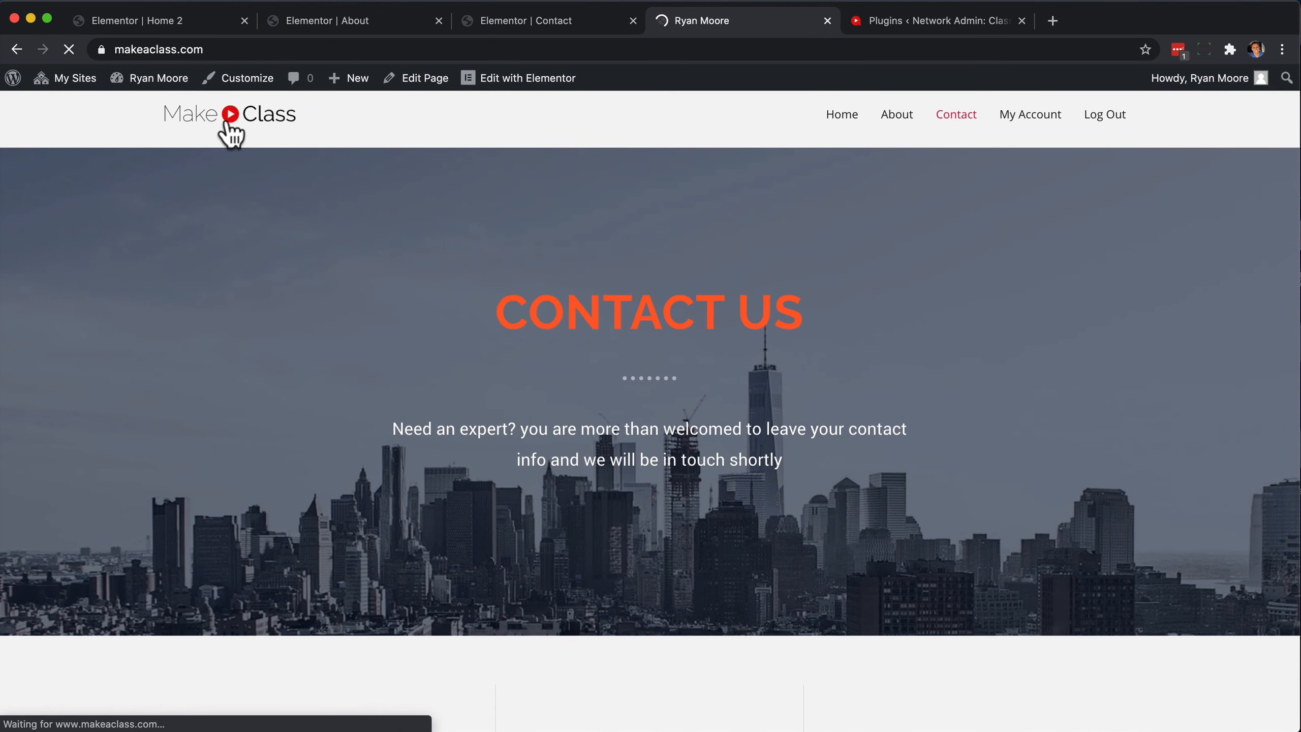
pyautogui.scroll(-10, 292, 380)
pyautogui.scroll(10, 293, 373)
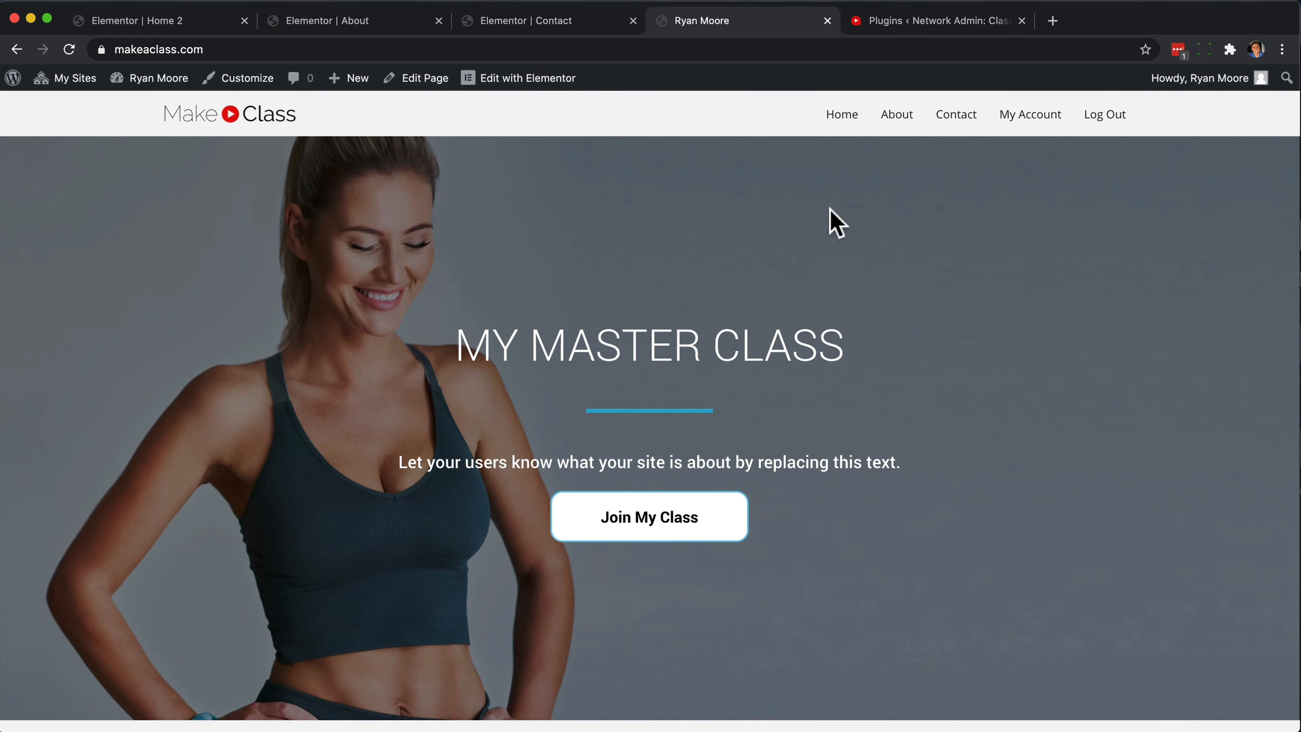
pyautogui.scroll(-5, 226, 360)
pyautogui.scroll(5, 264, 378)
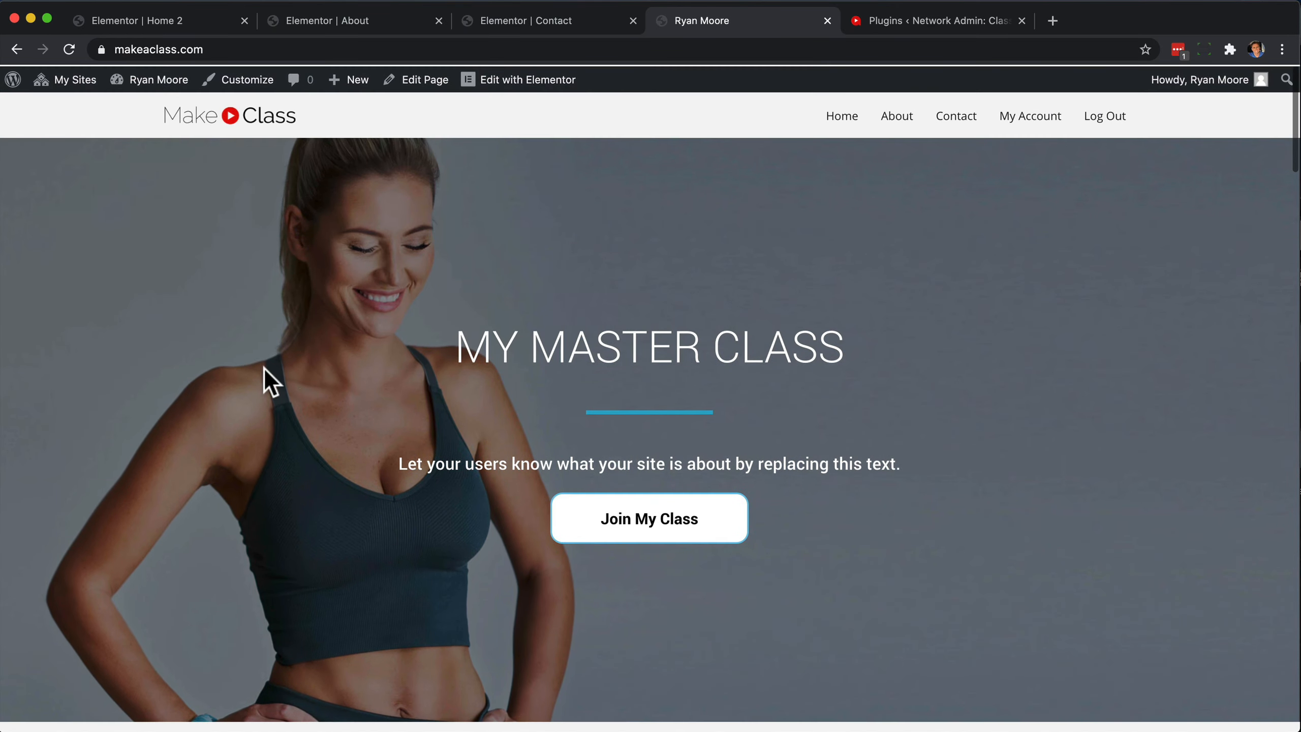
pyautogui.scroll(-5, 328, 415)
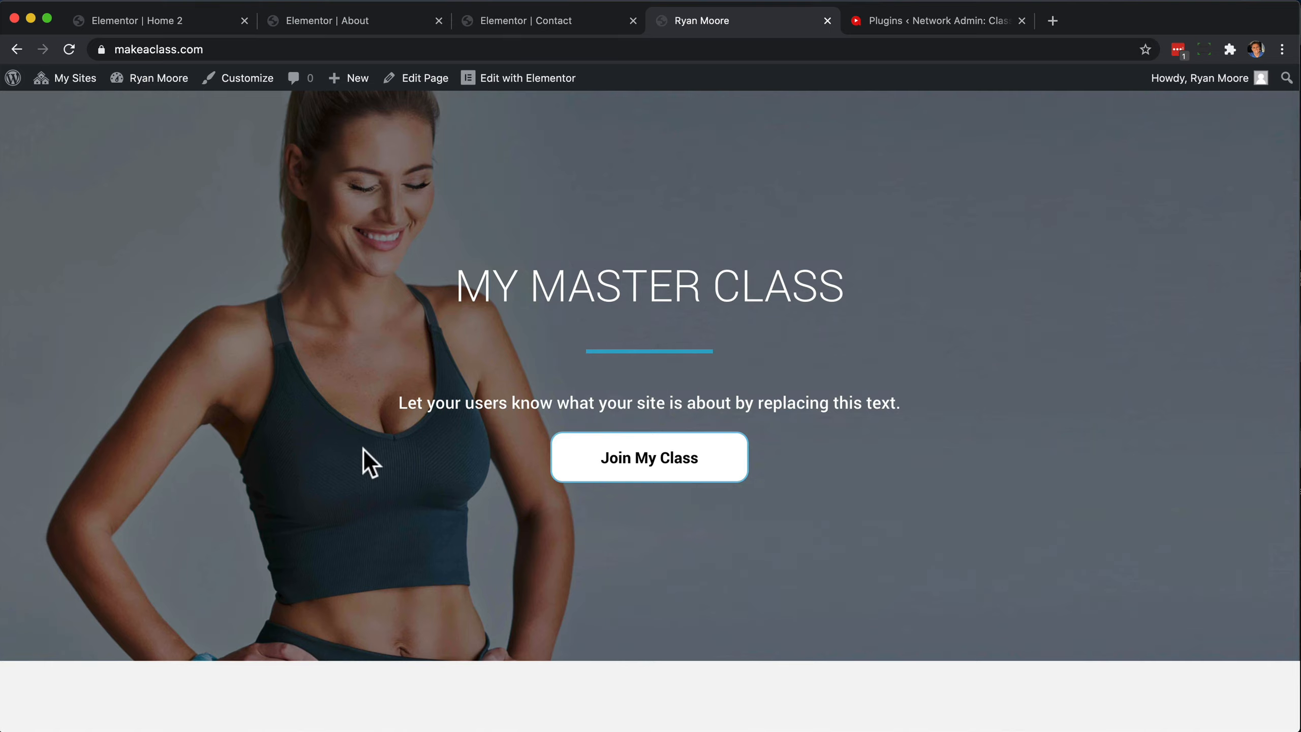
pyautogui.scroll(-10, 364, 450)
pyautogui.scroll(15, 364, 450)
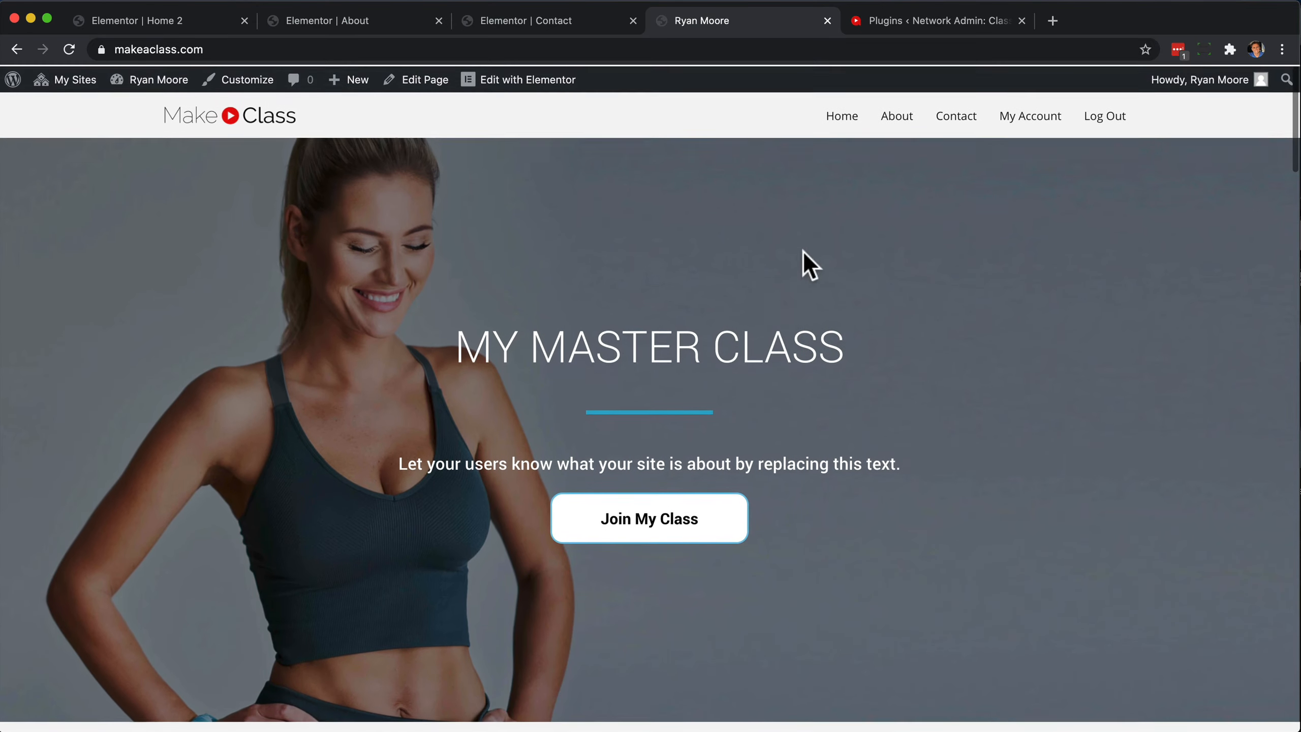
# Test the About and Contact links in the header menu, ending on the About page.
pyautogui.click(901, 121)
pyautogui.click(955, 121)
pyautogui.click(900, 123)
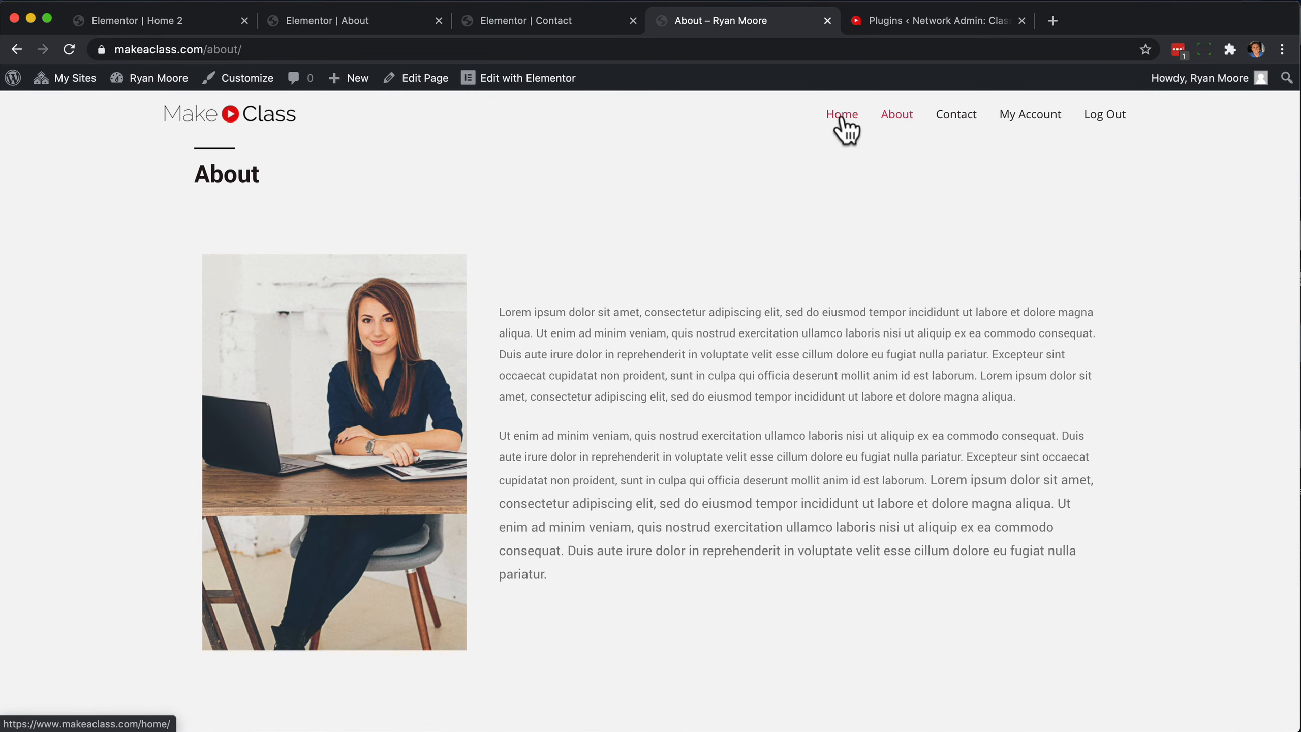